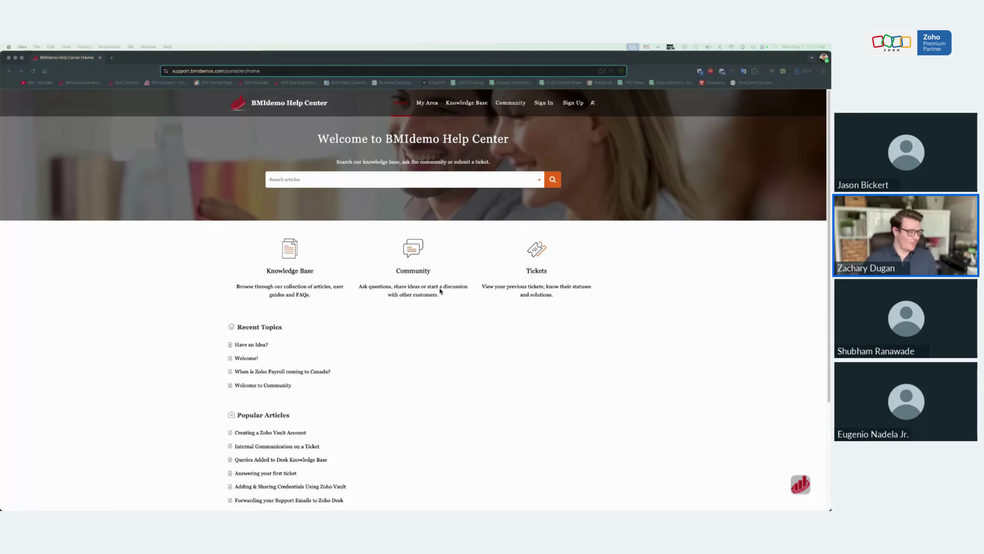
Open the Tickets section of the help center and sign in using the Zoho account option
left_click(512, 264)
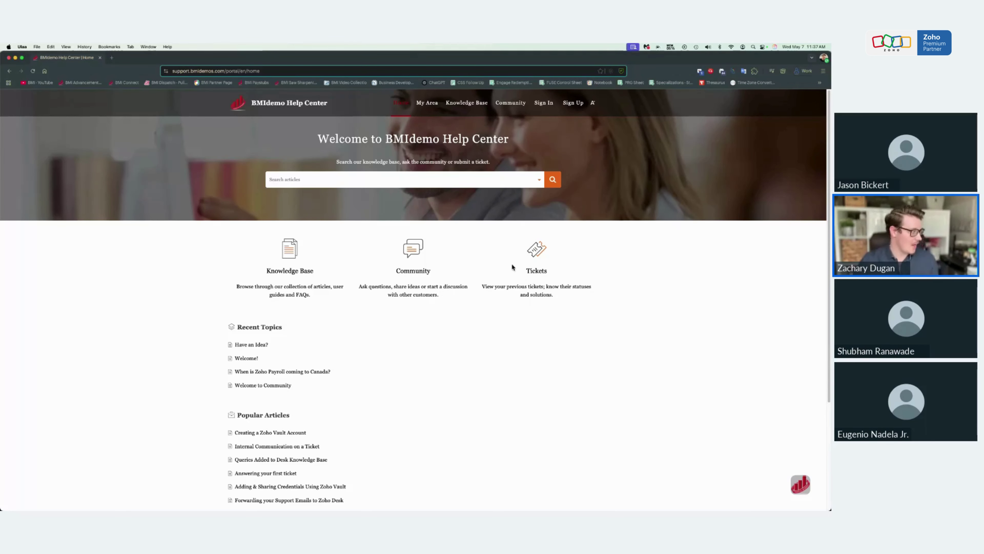
left_click(539, 272)
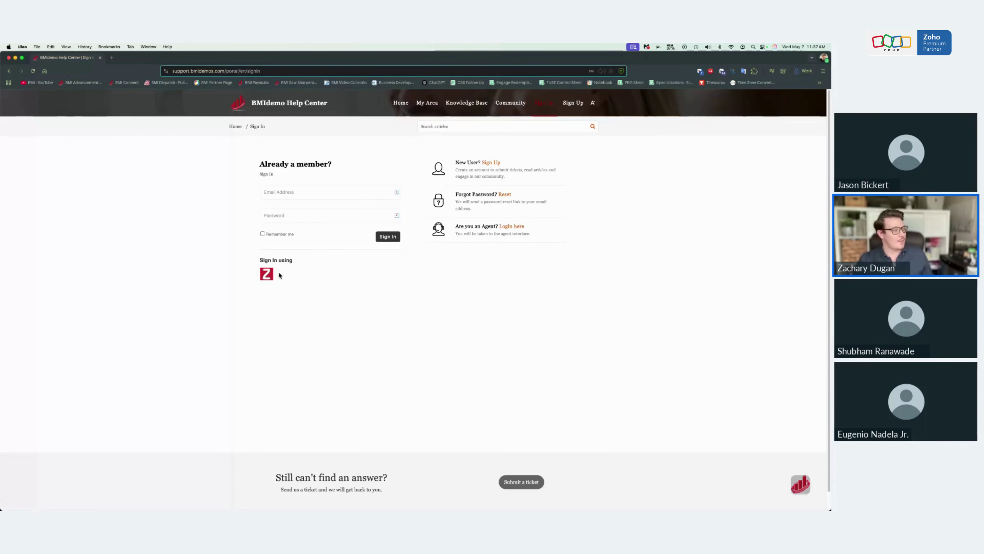
left_click(267, 278)
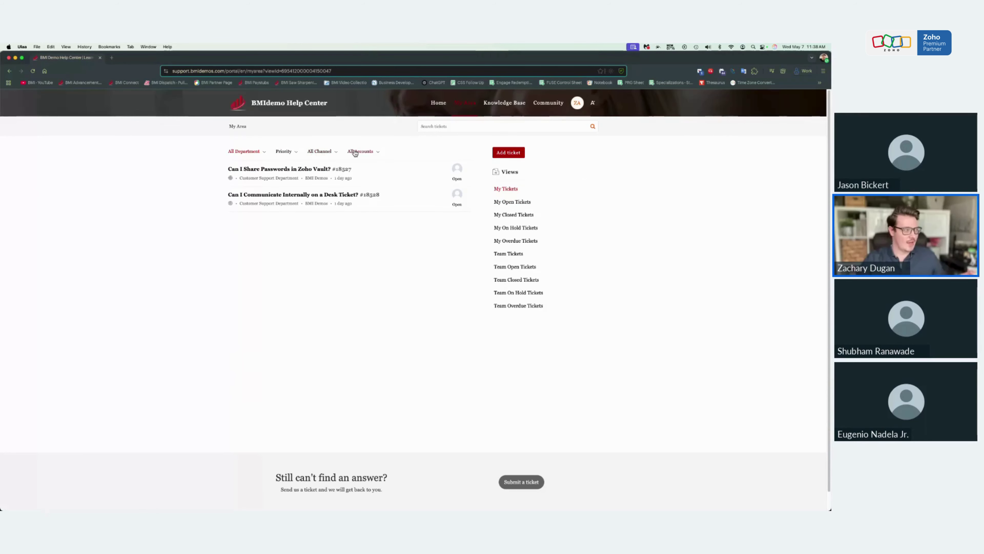
Check the account filter choices for the ticket list and switch to the Team Tickets view
left_click(369, 155)
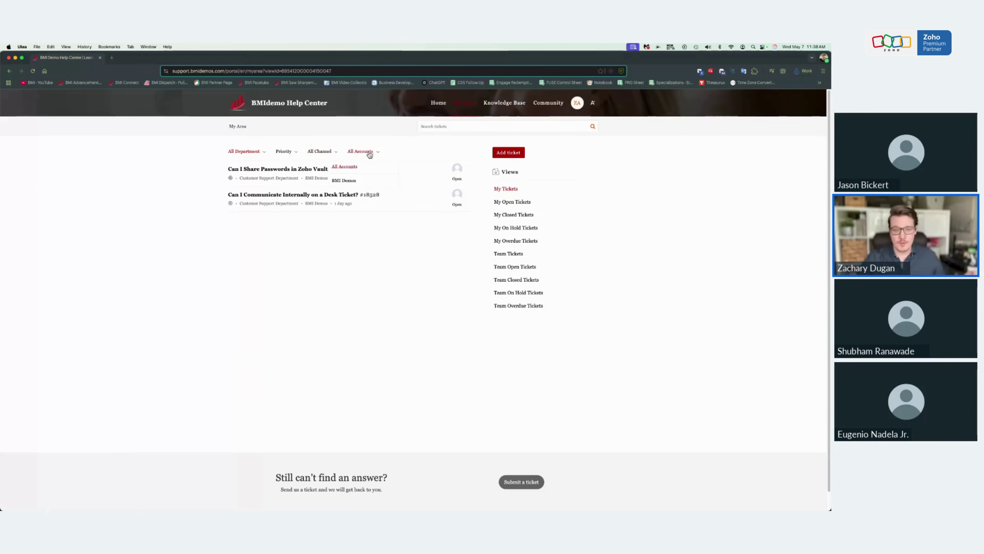
left_click(404, 147)
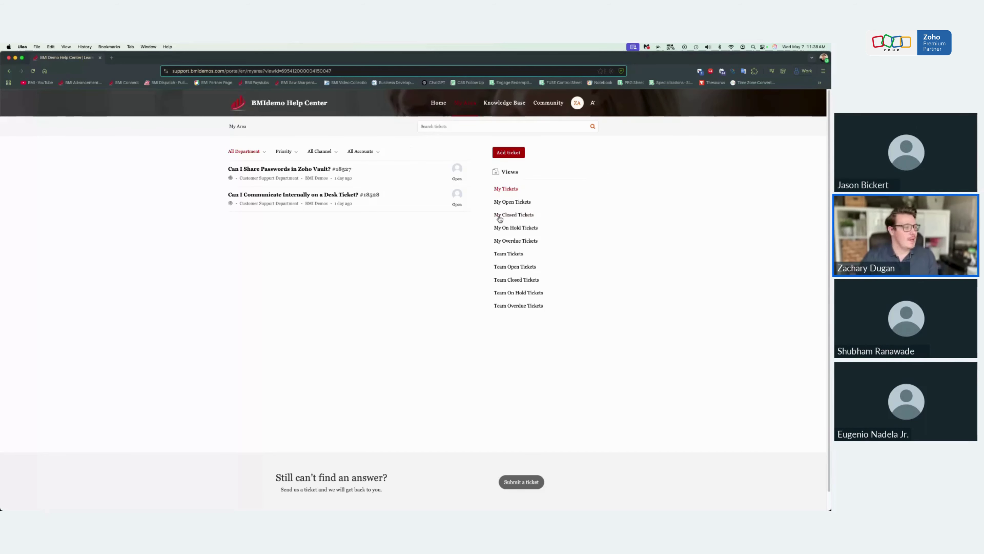
left_click(504, 254)
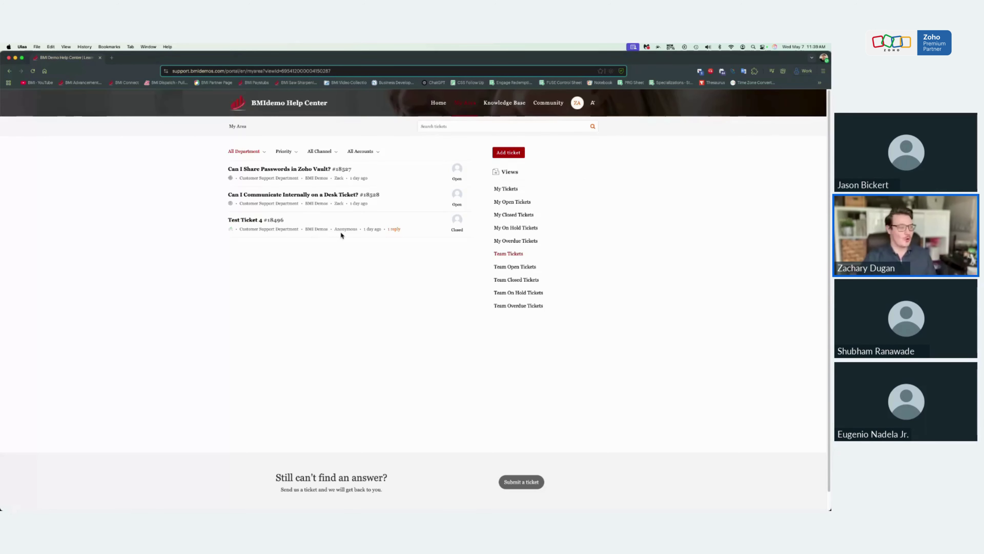
Open Test Ticket 4 to view its details and return to the My Tickets view
left_click(258, 220)
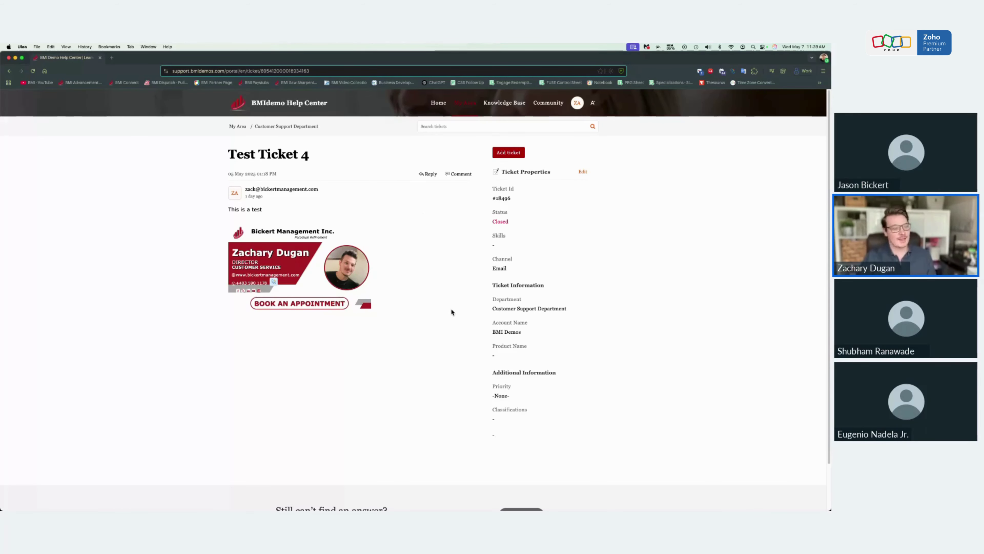
left_click(239, 127)
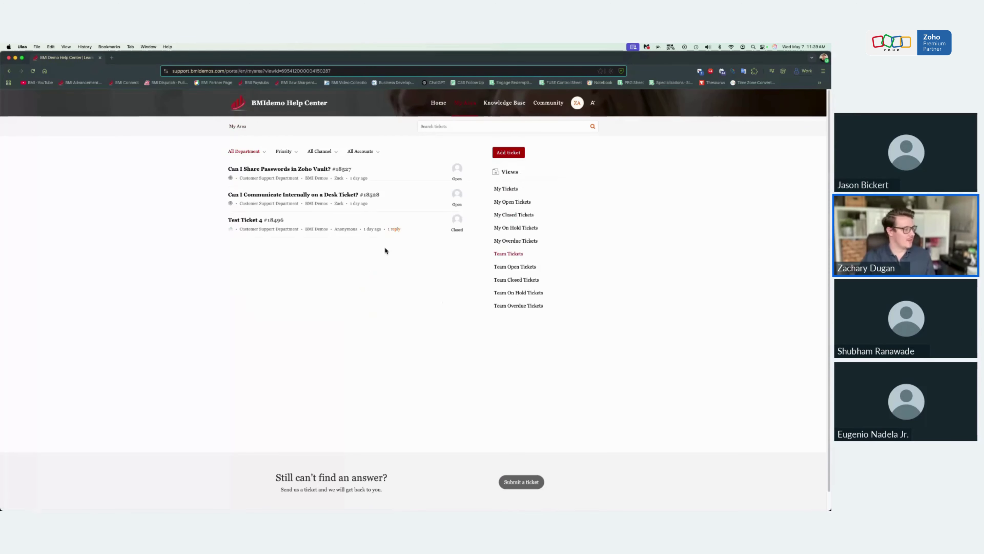
left_click(504, 189)
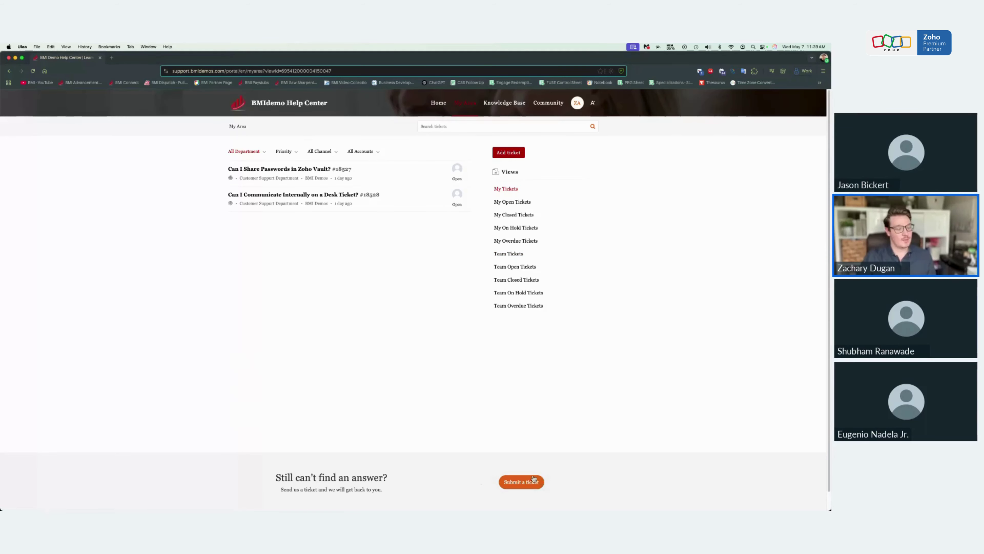
Open a new ticket form and view all products available for its product name, without selecting one
left_click(521, 153)
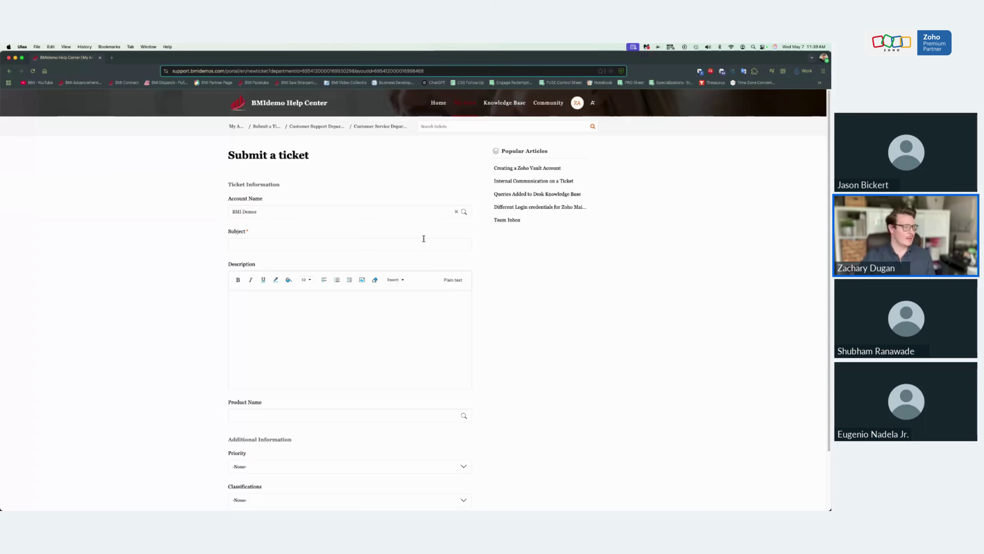
left_click(265, 243)
scroll(310, 324, "down", 1)
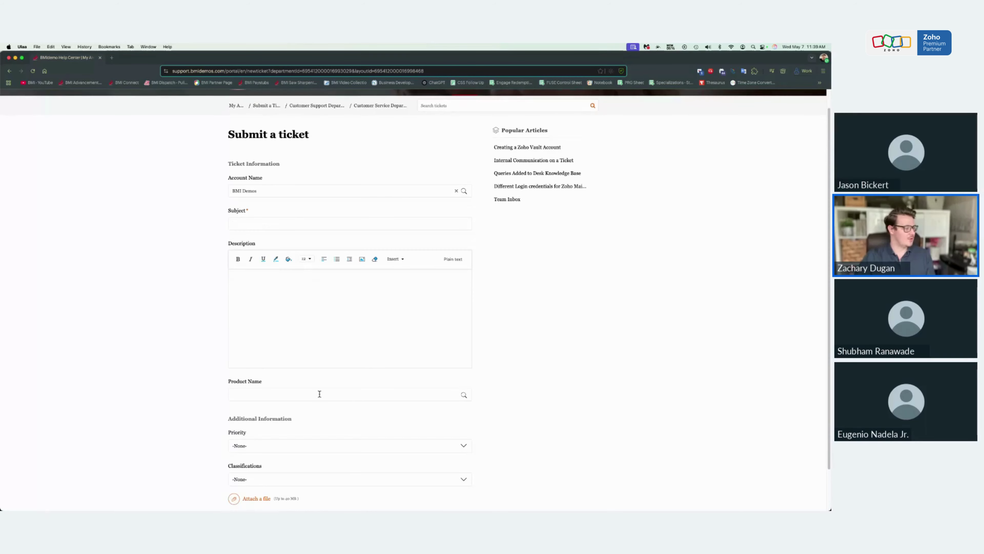
left_click(464, 394)
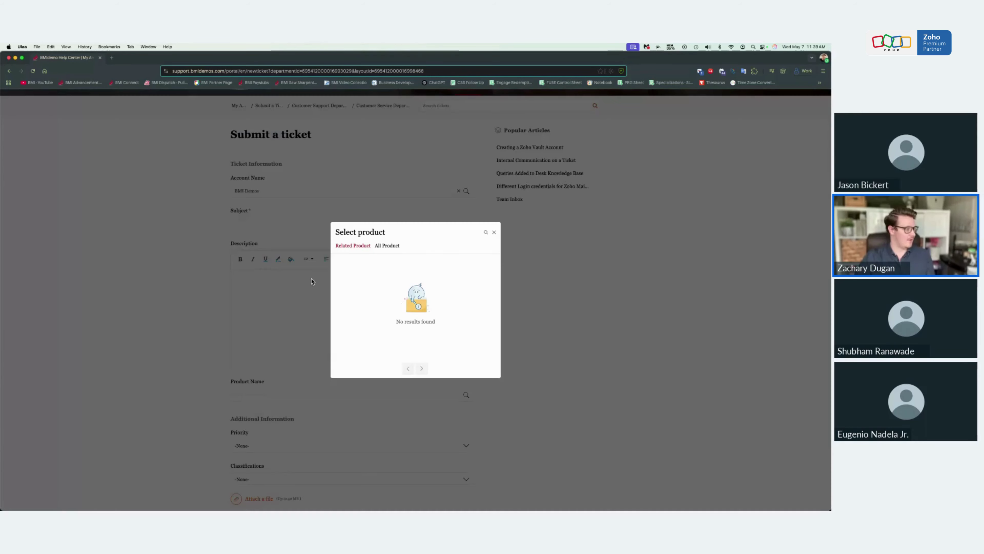
left_click(390, 249)
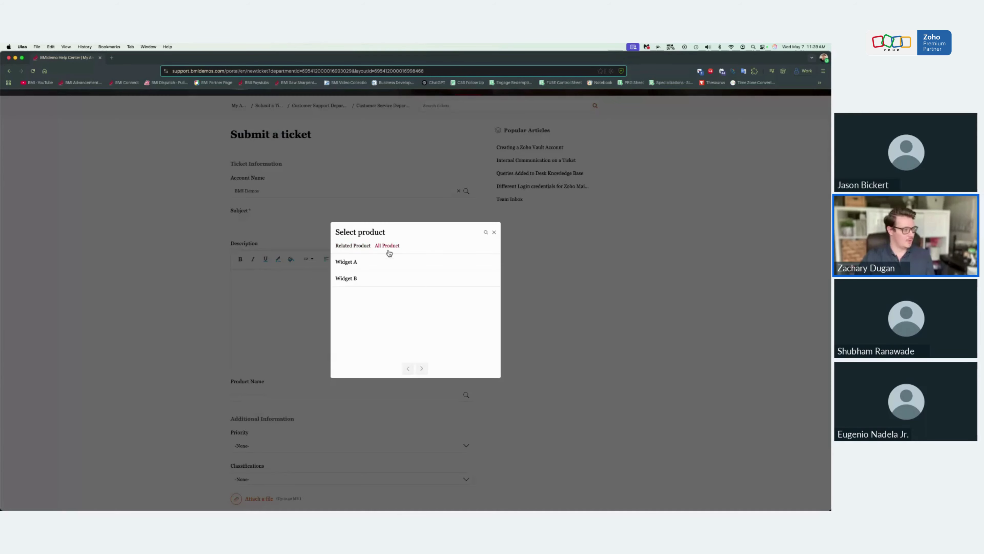
left_click(495, 233)
Check the priority choices on the ticket form without selecting one and review the remaining fields
scroll(340, 405, "down", 2)
left_click(296, 397)
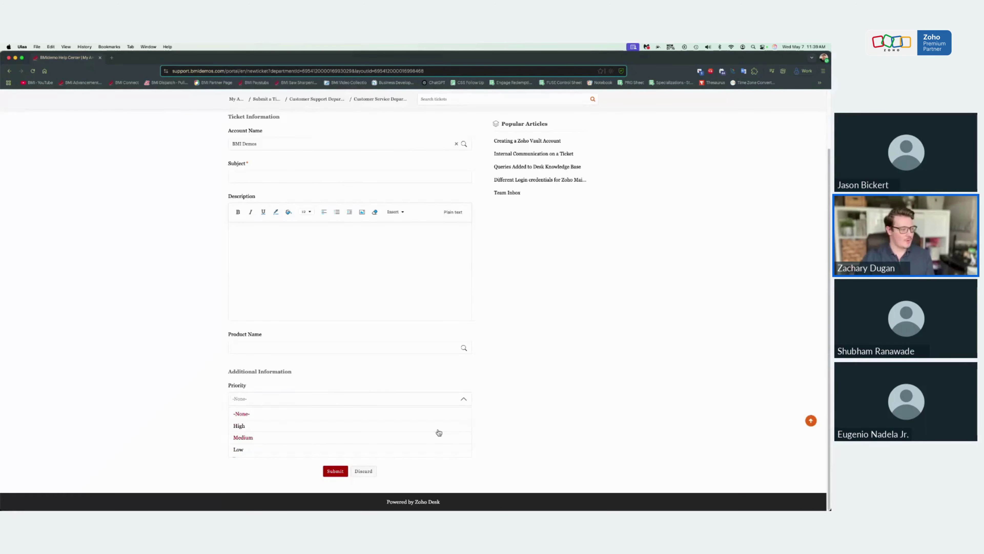
left_click(506, 422)
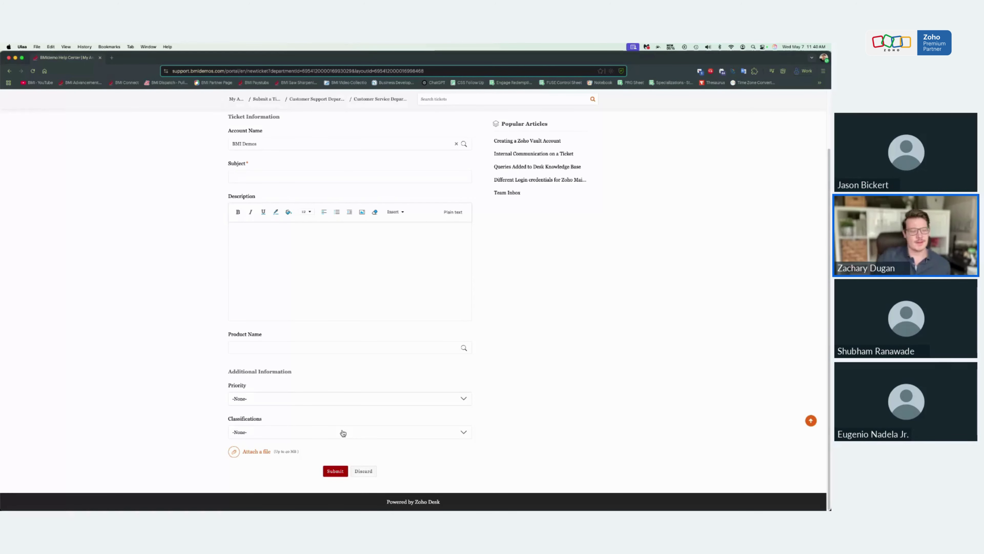
scroll(610, 306, "up", 3)
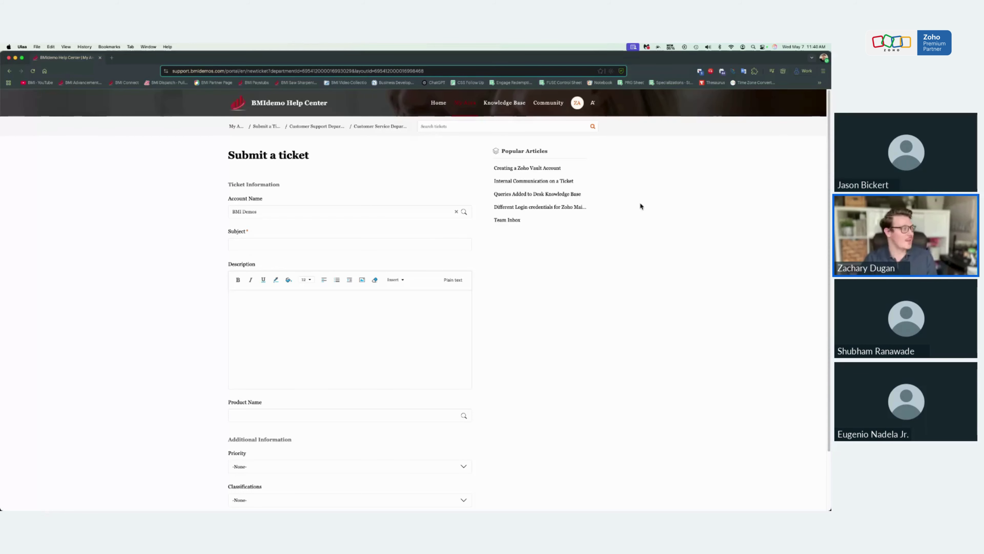
Open the knowledge base and look through its article categories and the recent and popular articles
left_click(502, 104)
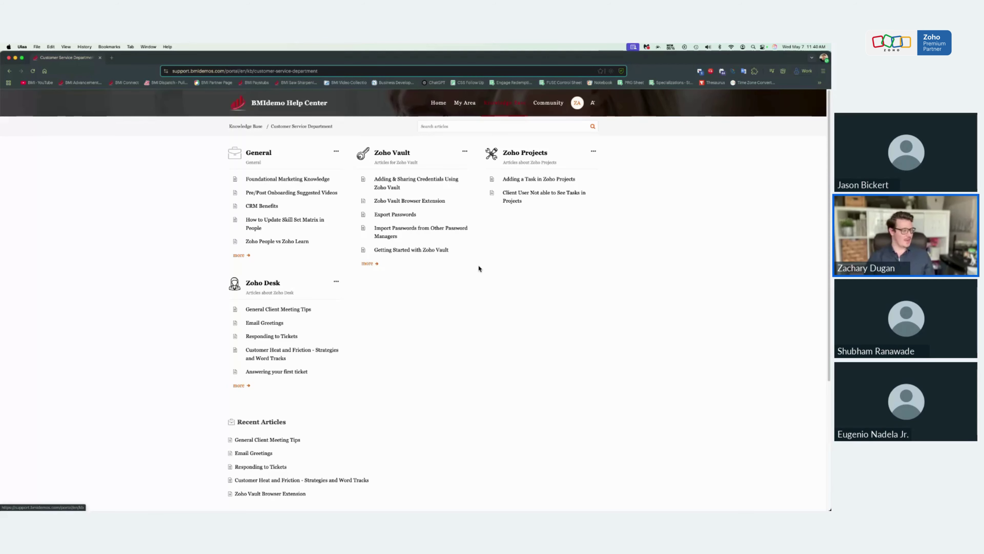
scroll(340, 364, "down", 3)
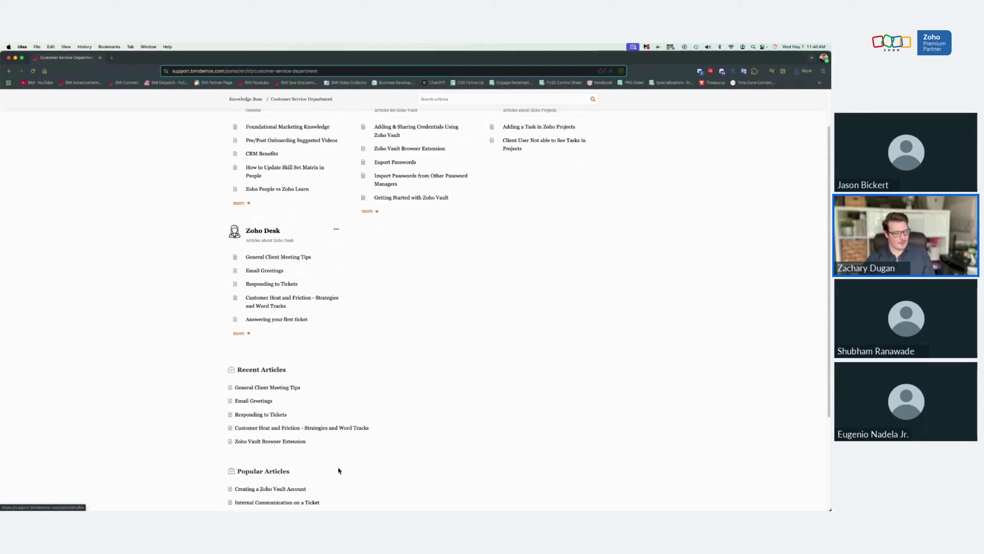
scroll(338, 466, "down", 2)
scroll(337, 458, "up", 5)
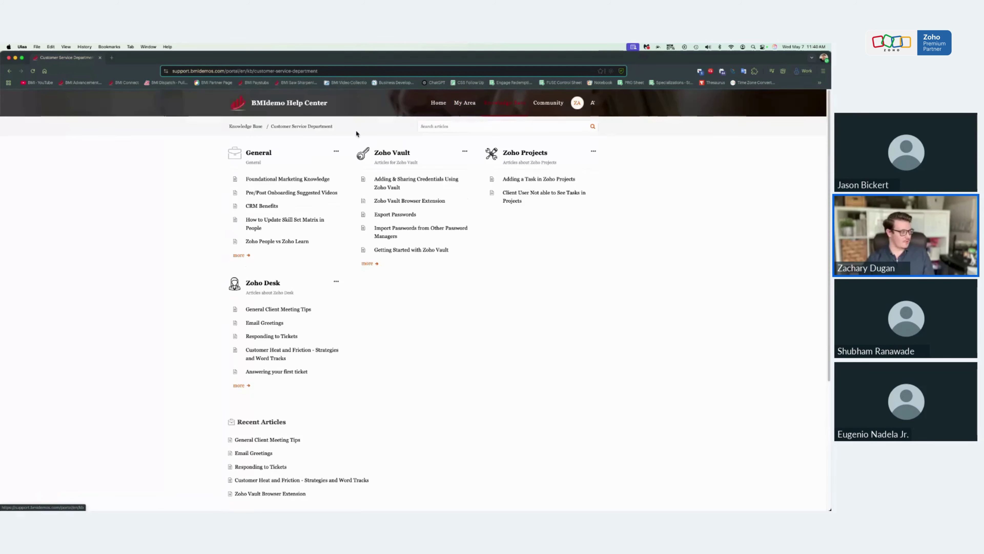
Open the Zoho Vault Browser Extension article and skim its setup and usage sections
left_click(405, 201)
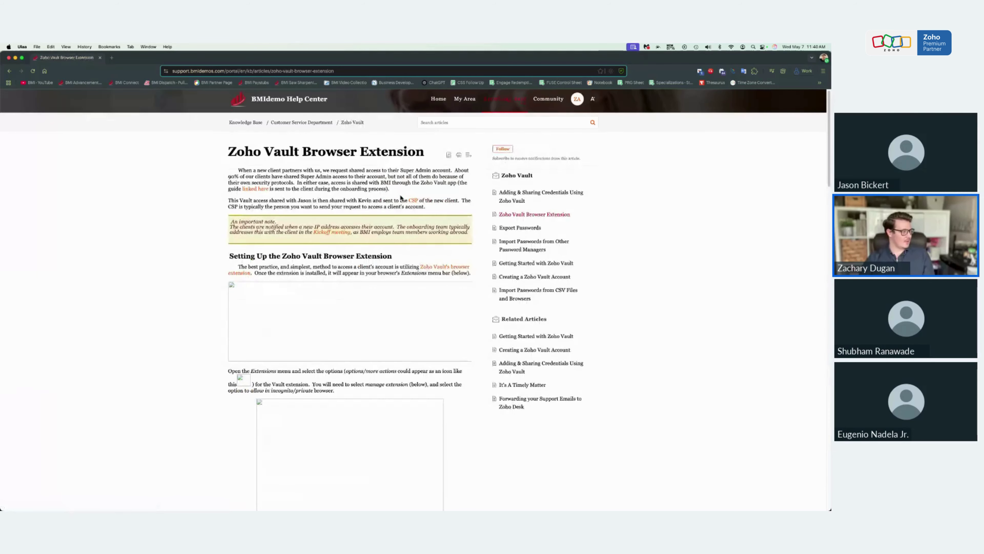
scroll(349, 307, "down", 5)
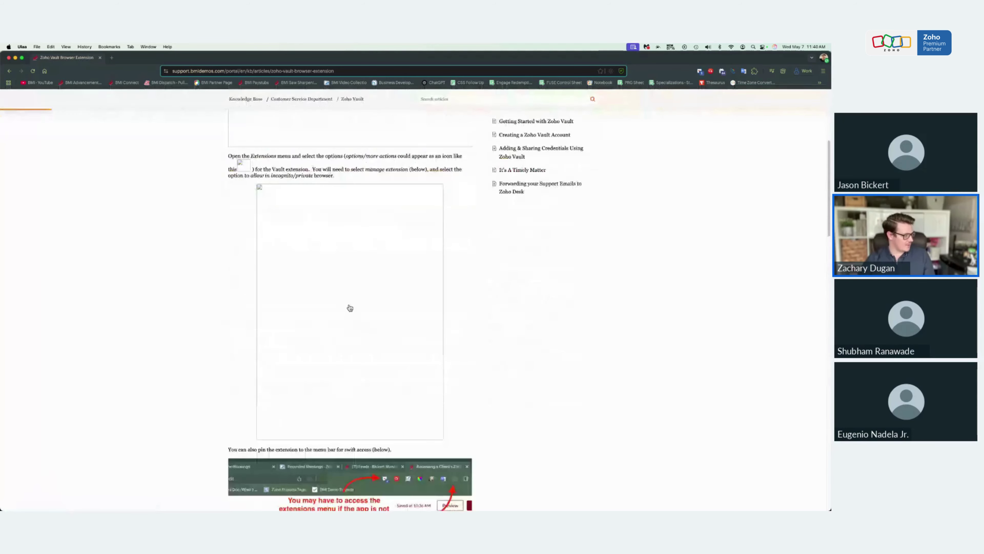
scroll(350, 308, "down", 7)
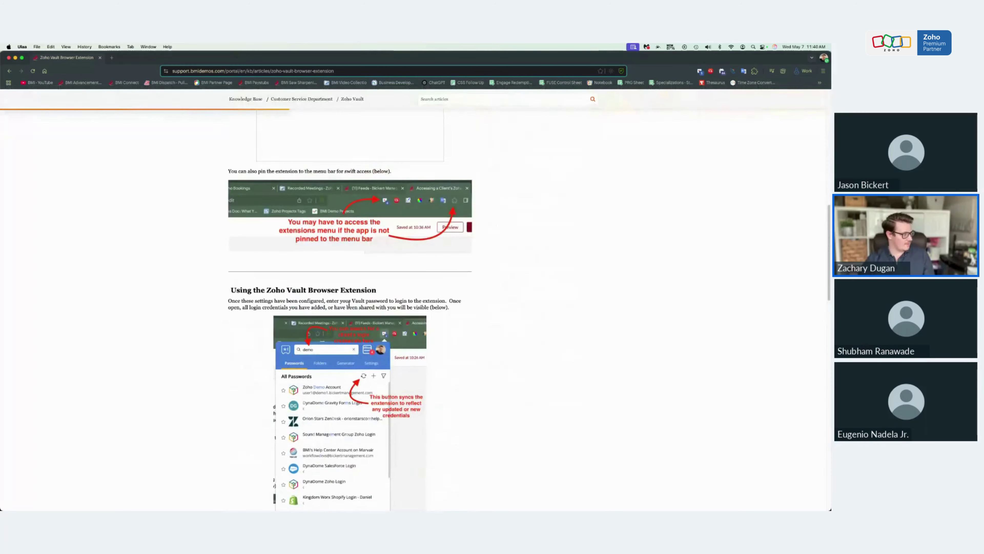
scroll(348, 304, "up", 12)
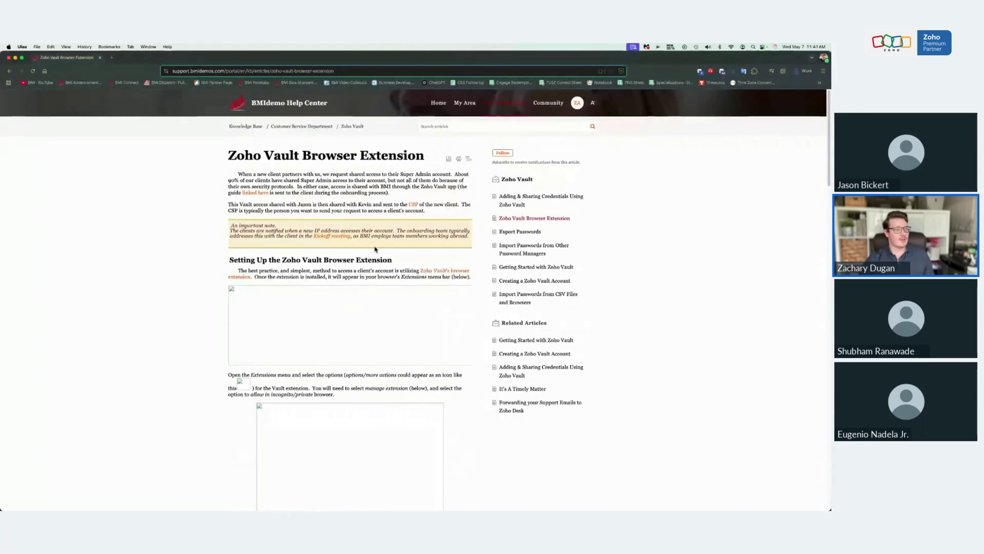
Return to the Customer Service Department articles and skim Adding & Sharing Credentials Using Zoho Vault
left_click(307, 126)
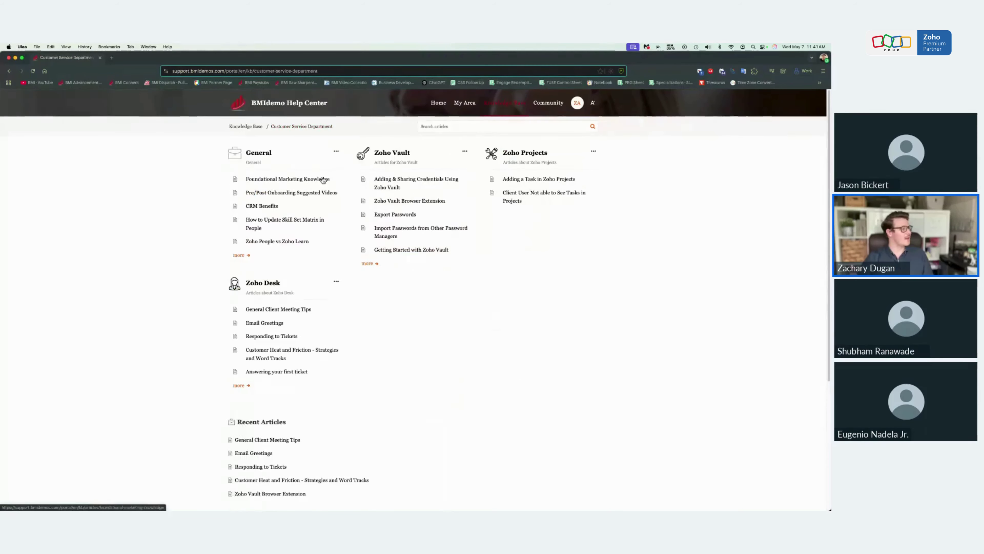
left_click(388, 183)
scroll(390, 311, "down", 4)
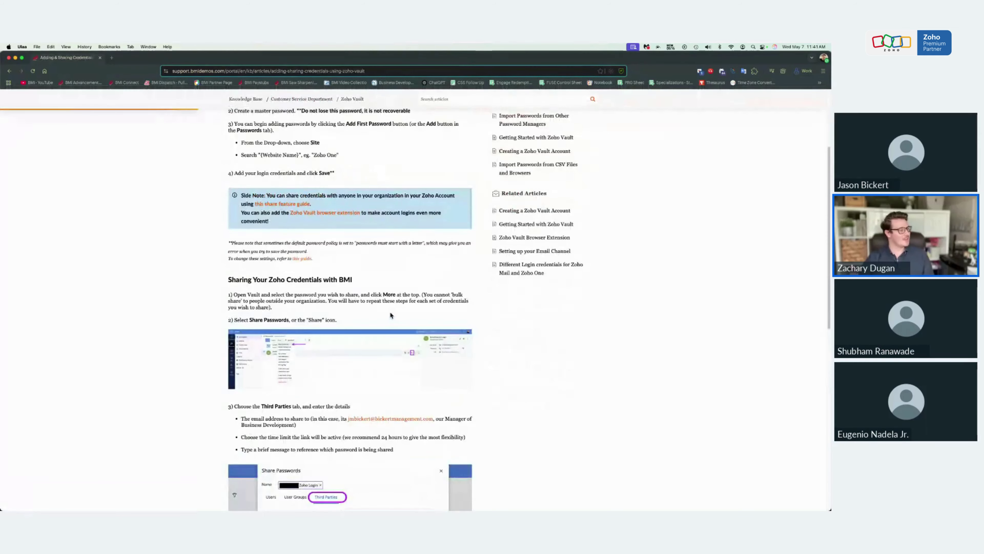
scroll(390, 310, "up", 4)
scroll(389, 314, "up", 1)
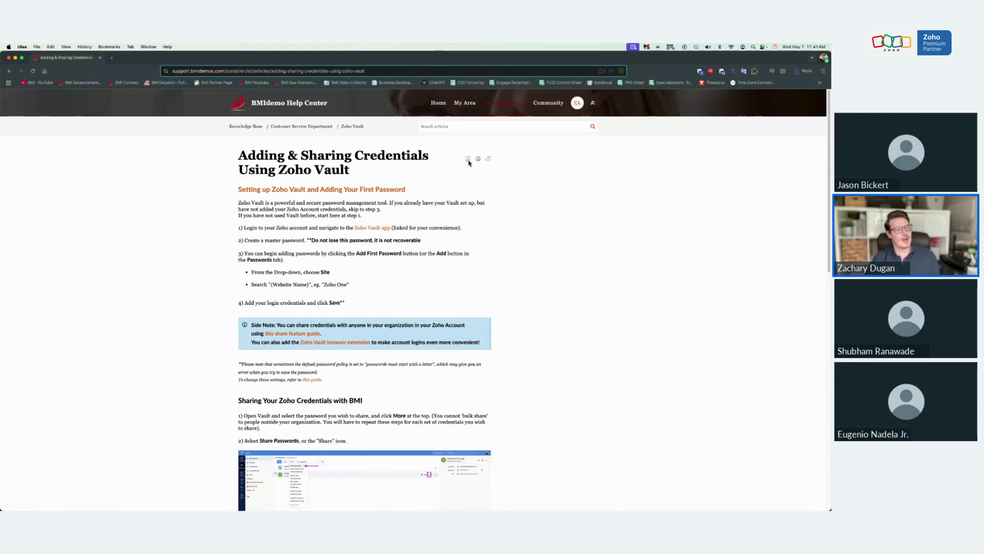
Try the article's expanded reading layout, restore the normal layout and return to the knowledge base overview
left_click(468, 159)
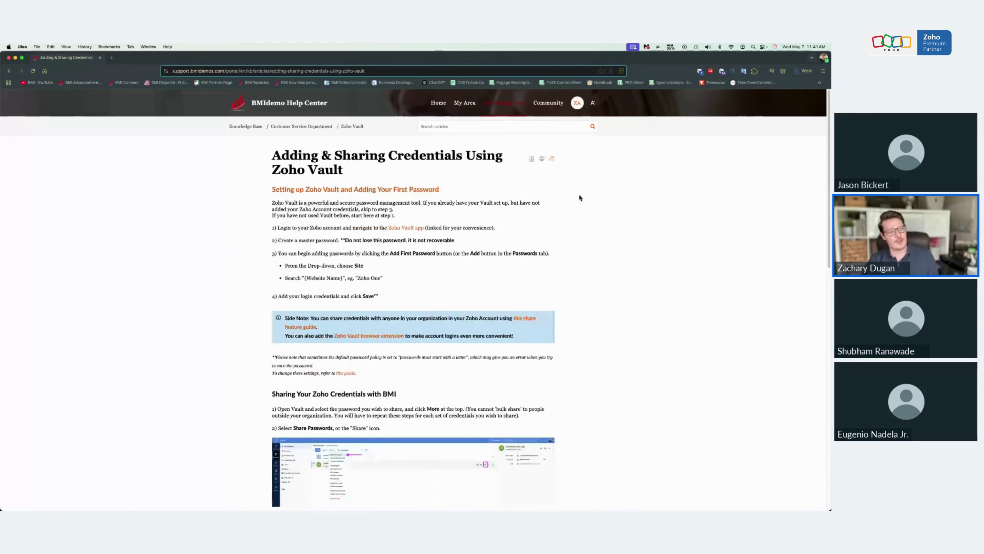
left_click(552, 159)
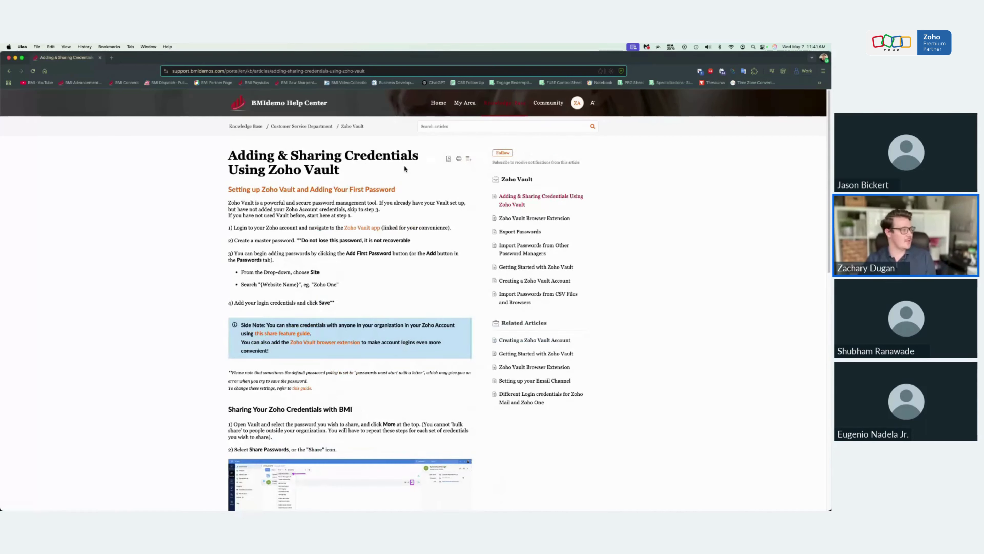
left_click(513, 109)
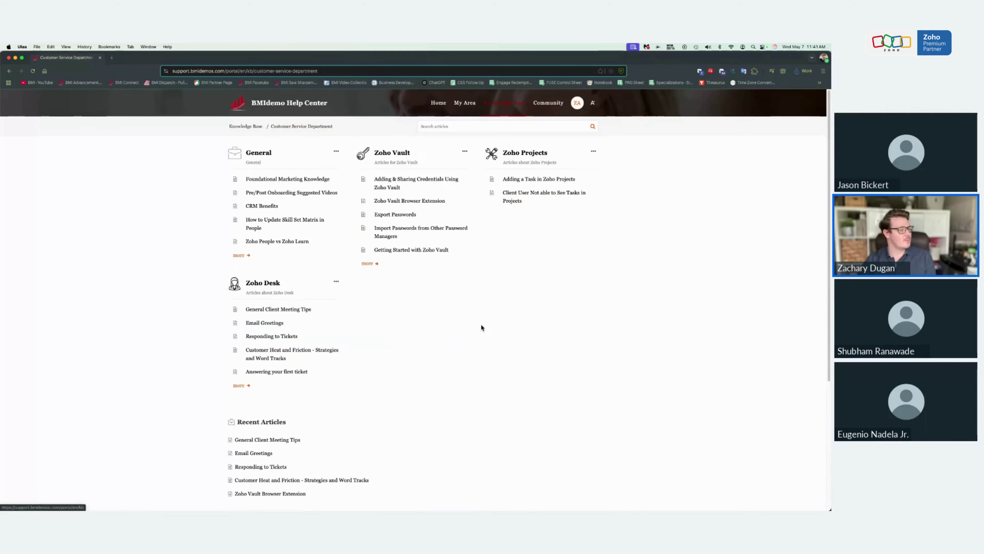
scroll(481, 325, "down", 1)
scroll(482, 325, "up", 1)
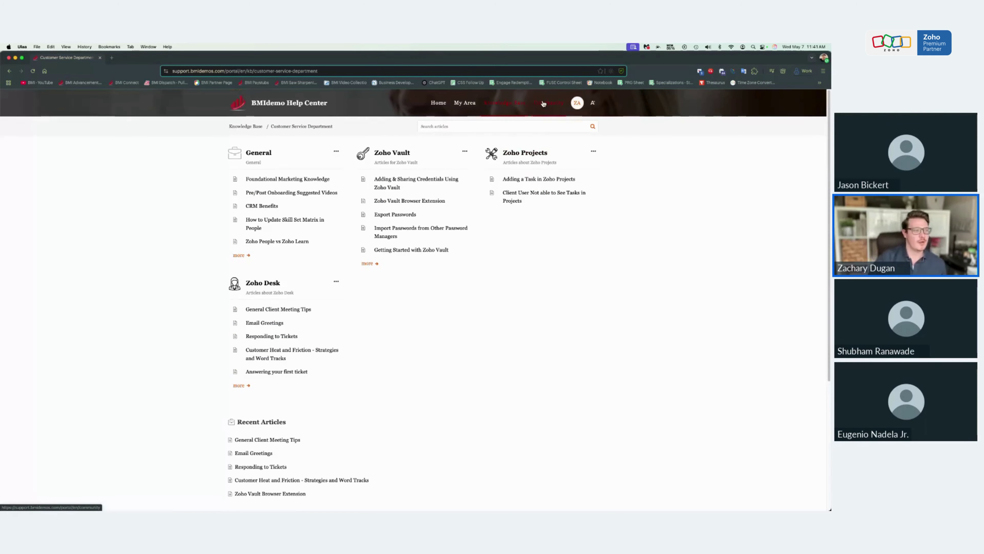
Open the community's Customer Service Department category and filter its posts to announcements
left_click(544, 104)
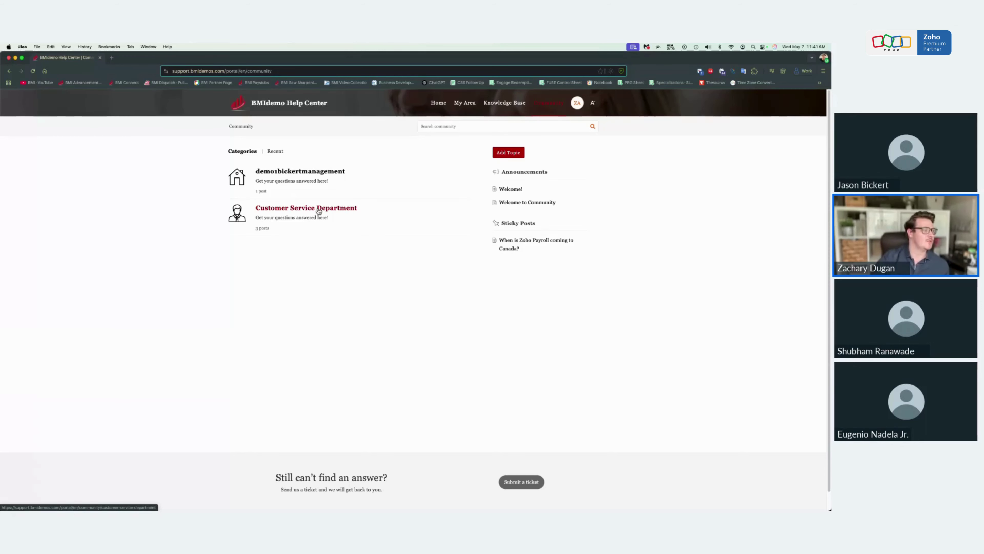
left_click(295, 209)
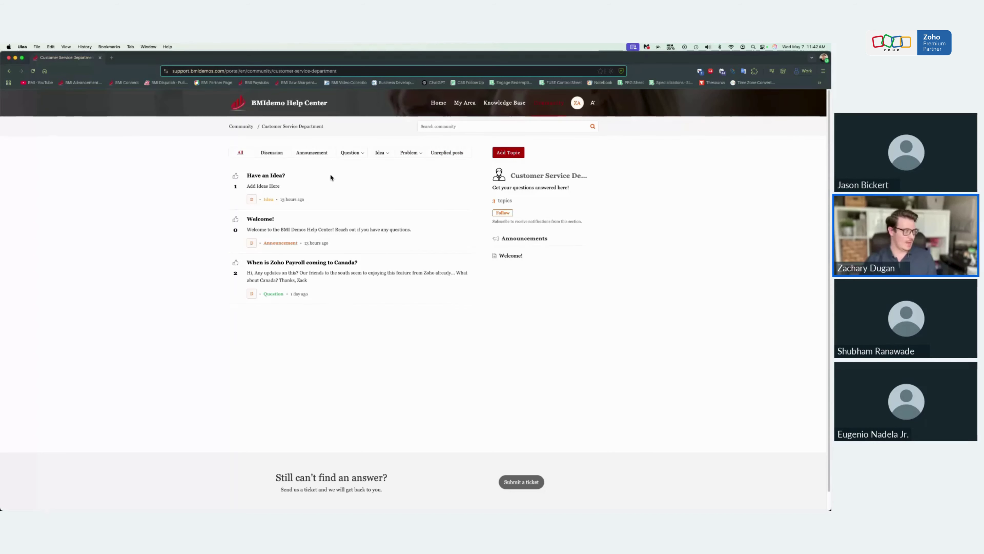
left_click(312, 153)
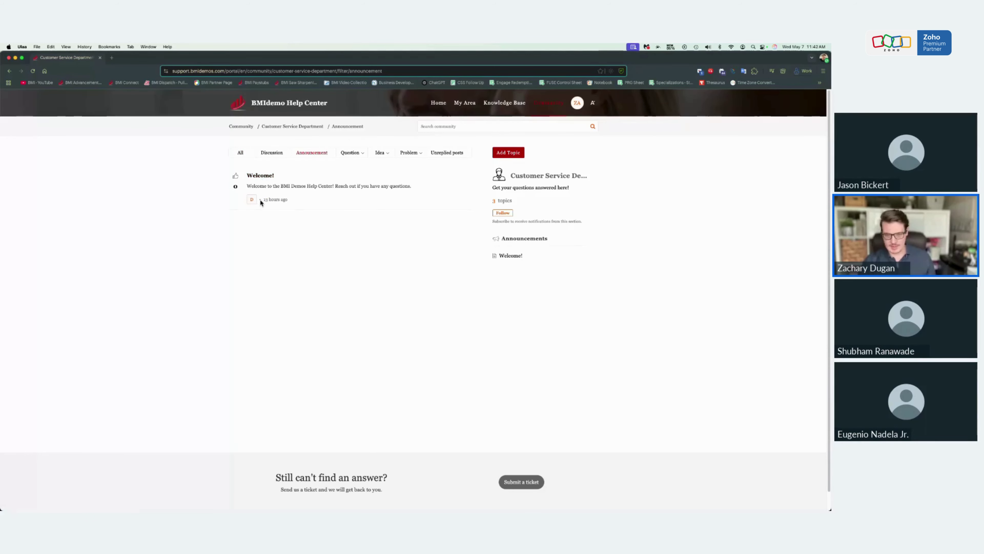
Filter the department's community posts to questions and open the topic "When is Zoho Payroll coming to Canada?"
left_click(353, 153)
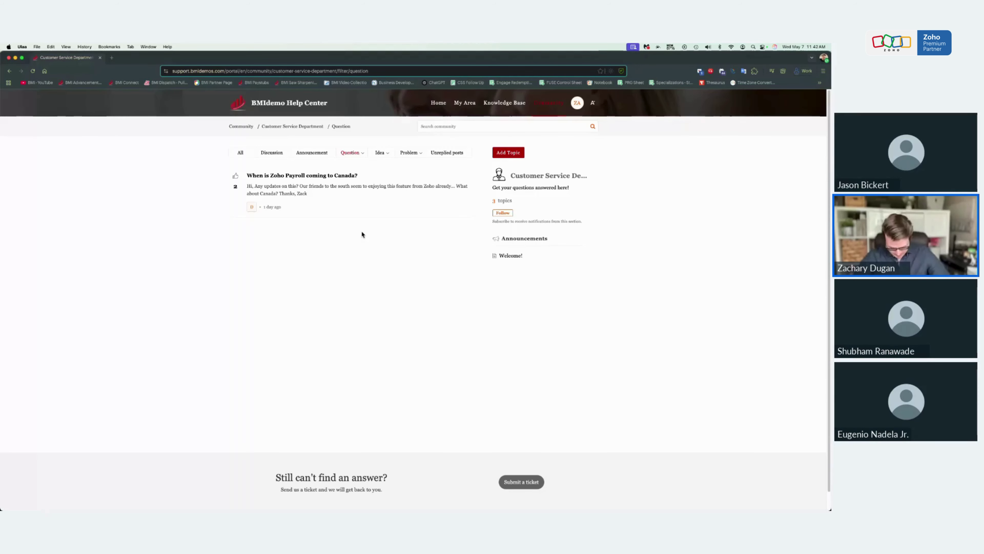
left_click(344, 177)
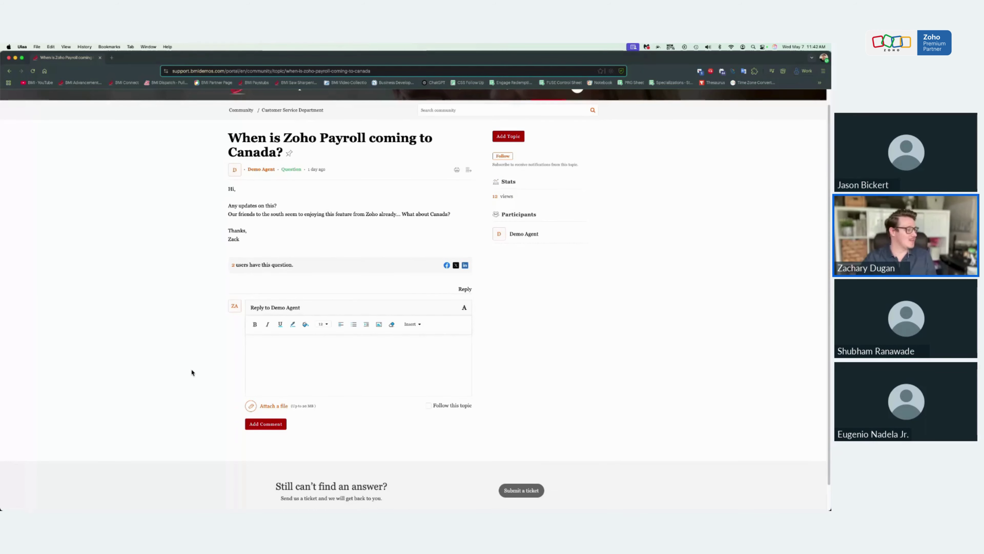
Return to the Customer Service Department community, filter its posts to ideas and open the topic "Have an Idea?"
scroll(192, 370, "up", 1)
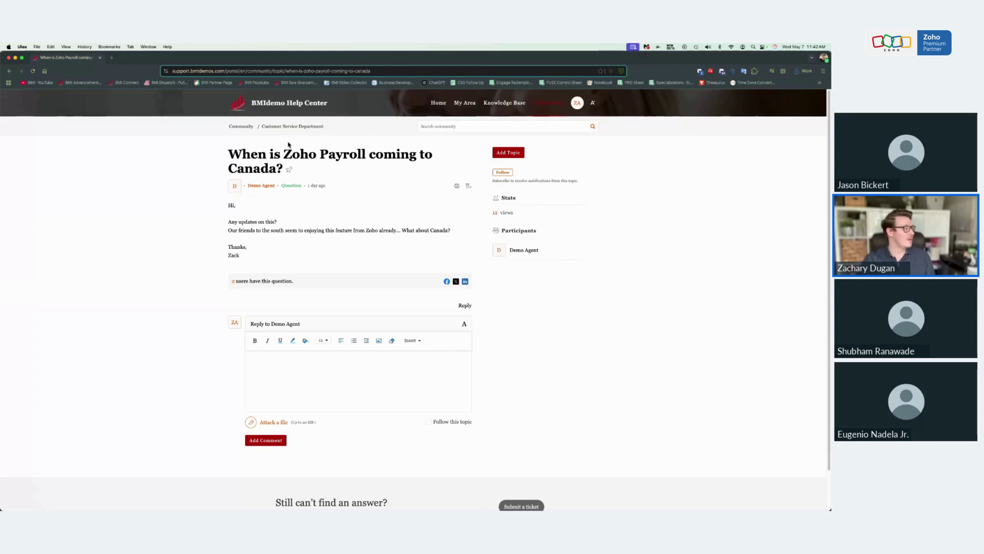
left_click(315, 126)
left_click(379, 154)
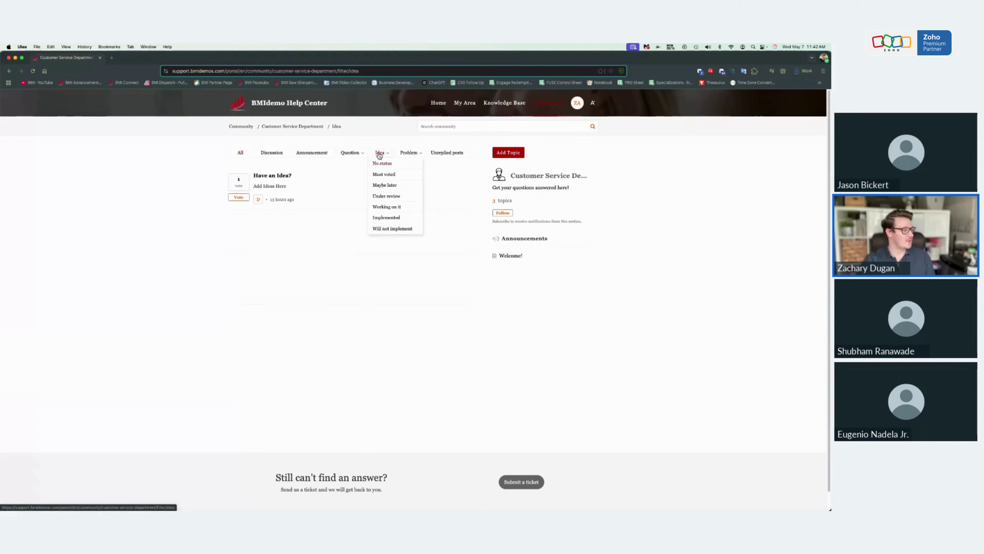
left_click(279, 175)
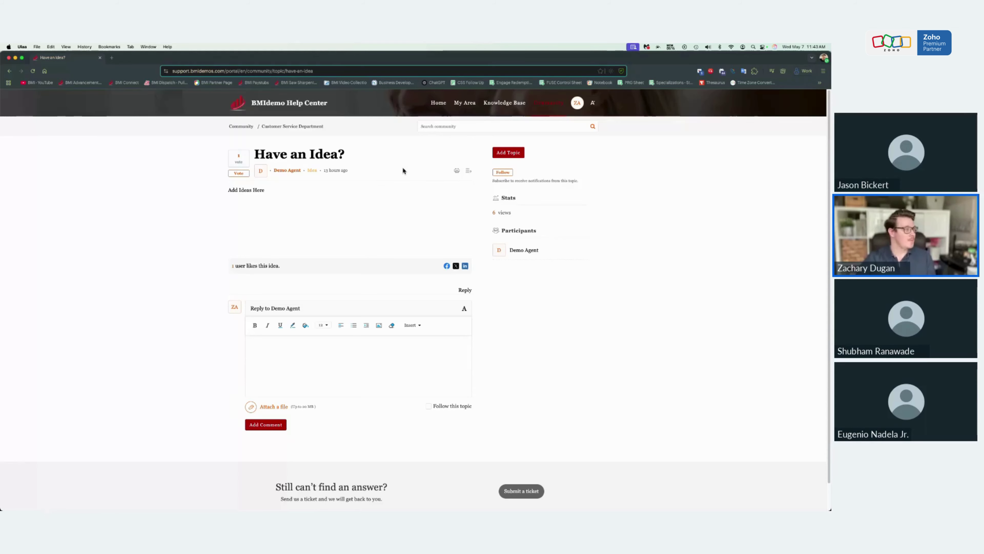
Go back to the help center home page, look it over and reload it
left_click(439, 104)
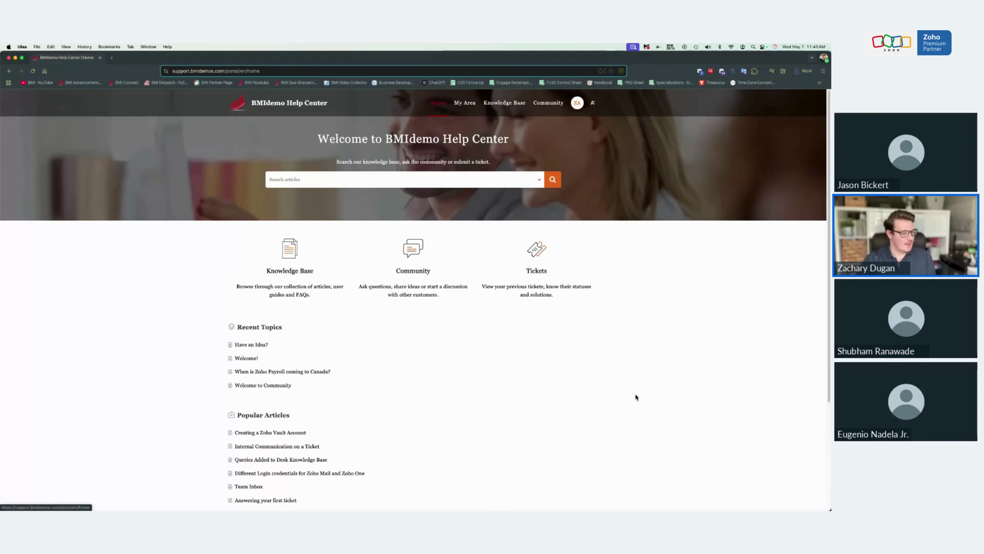
scroll(635, 394, "down", 3)
scroll(635, 394, "up", 3)
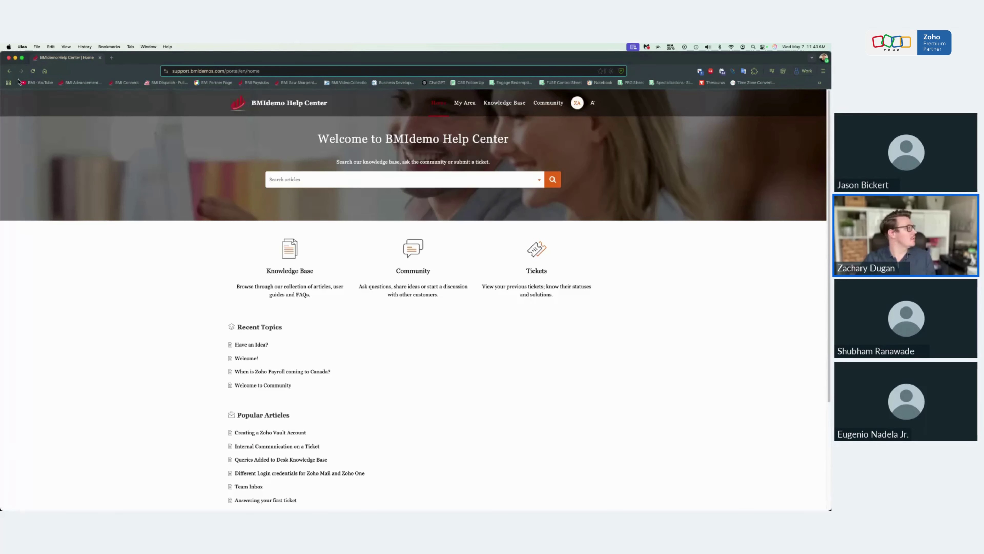
left_click(34, 71)
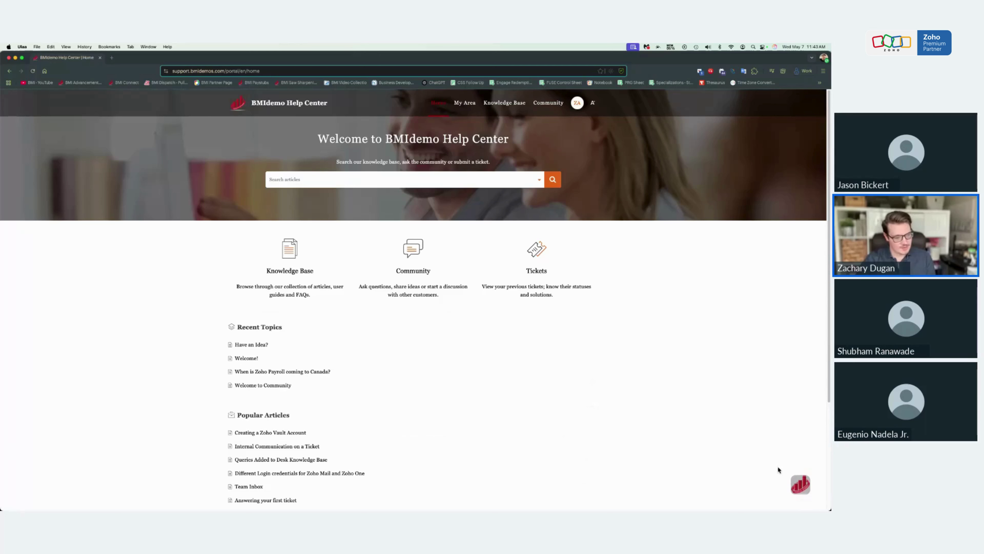
Open the ASAP help widget and look through its knowledge base, tickets, ticket submission, community and Answer Bot sections
left_click(800, 486)
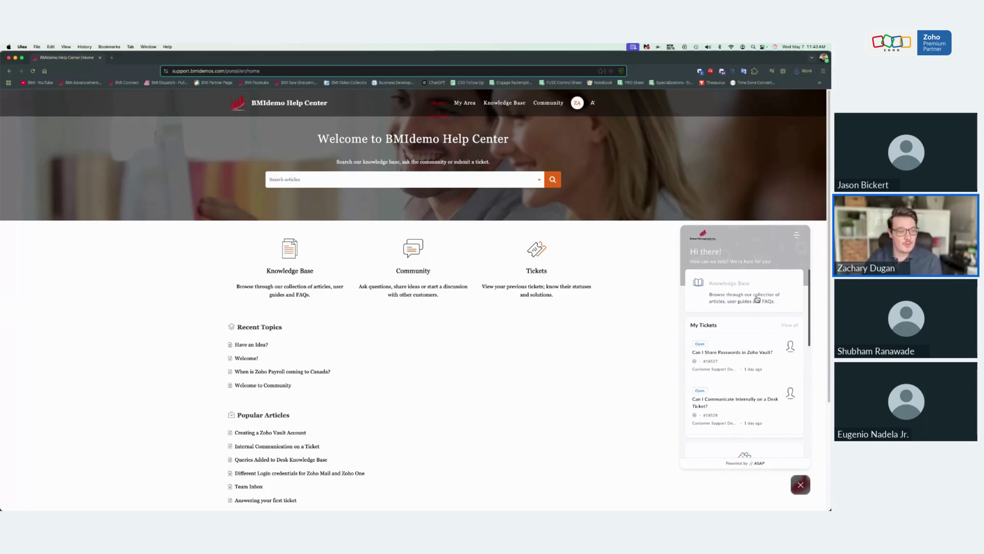
scroll(741, 292, "down", 1)
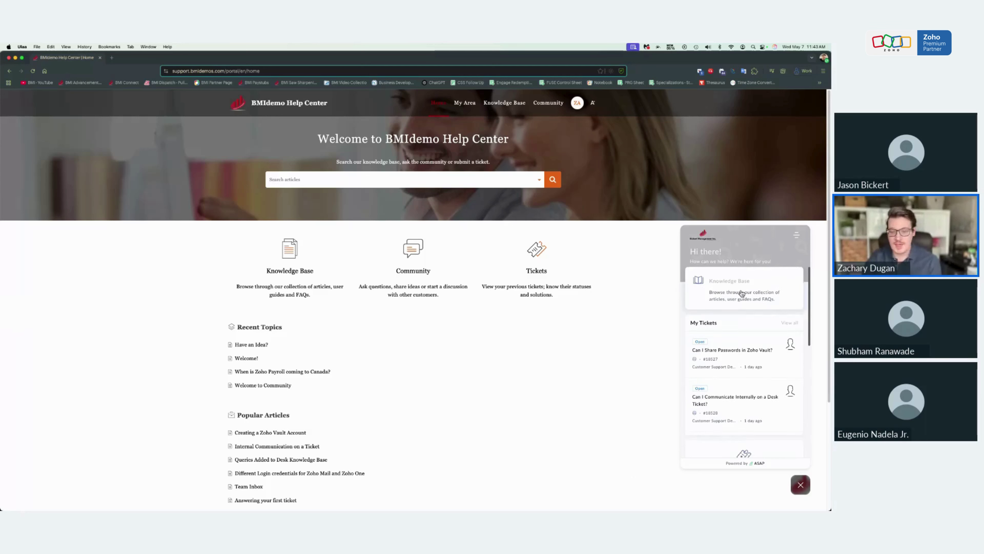
scroll(752, 314, "down", 2)
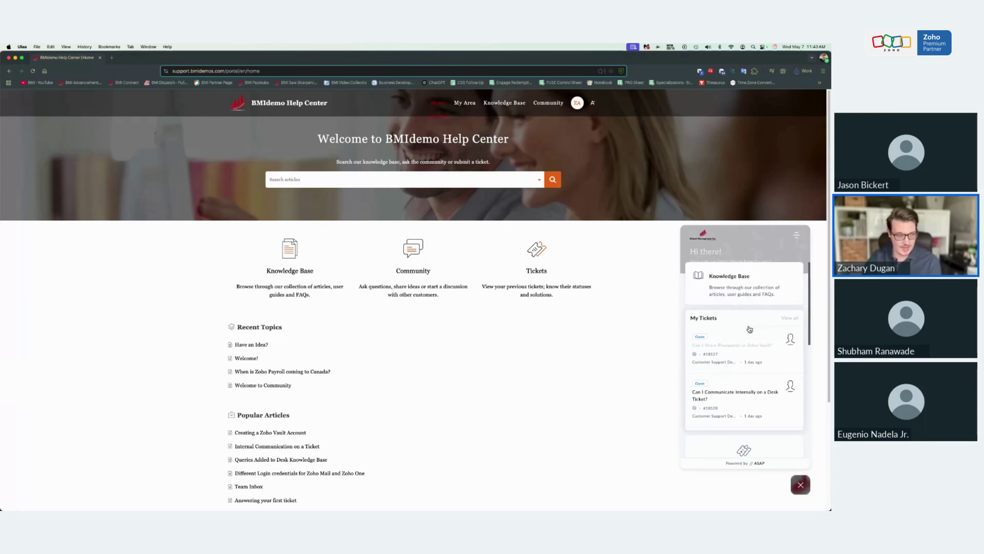
scroll(749, 329, "down", 3)
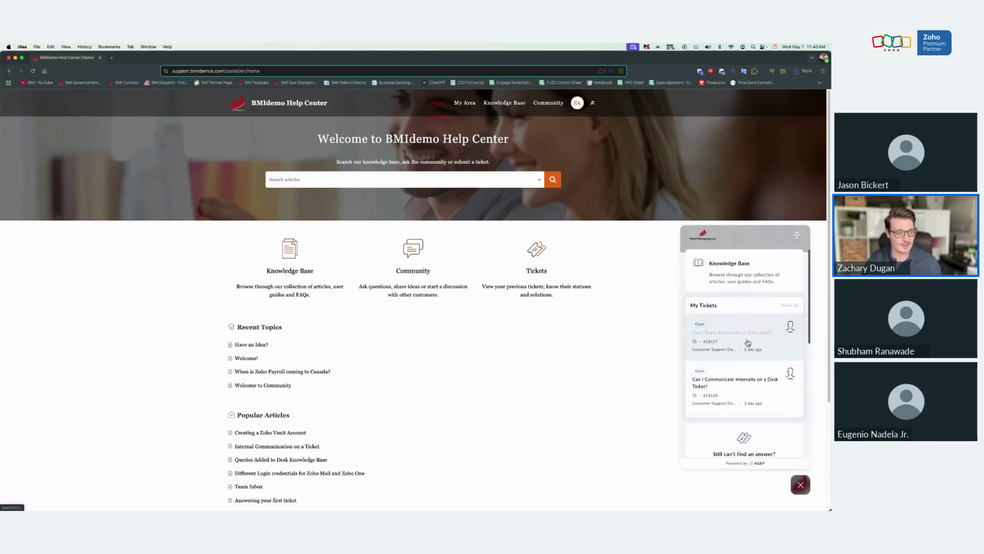
scroll(747, 342, "down", 5)
scroll(750, 350, "down", 5)
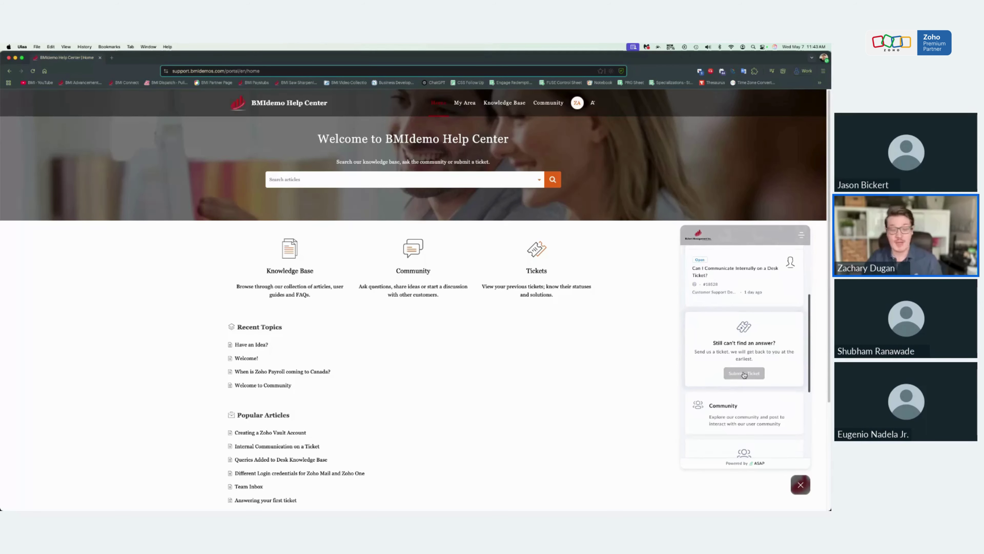
scroll(748, 366, "down", 5)
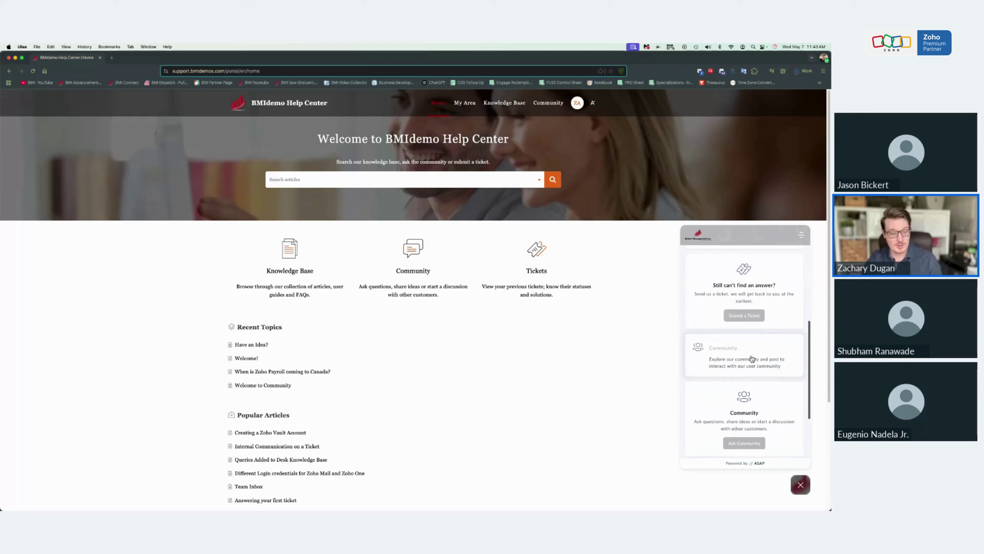
scroll(752, 358, "down", 5)
scroll(754, 359, "down", 1)
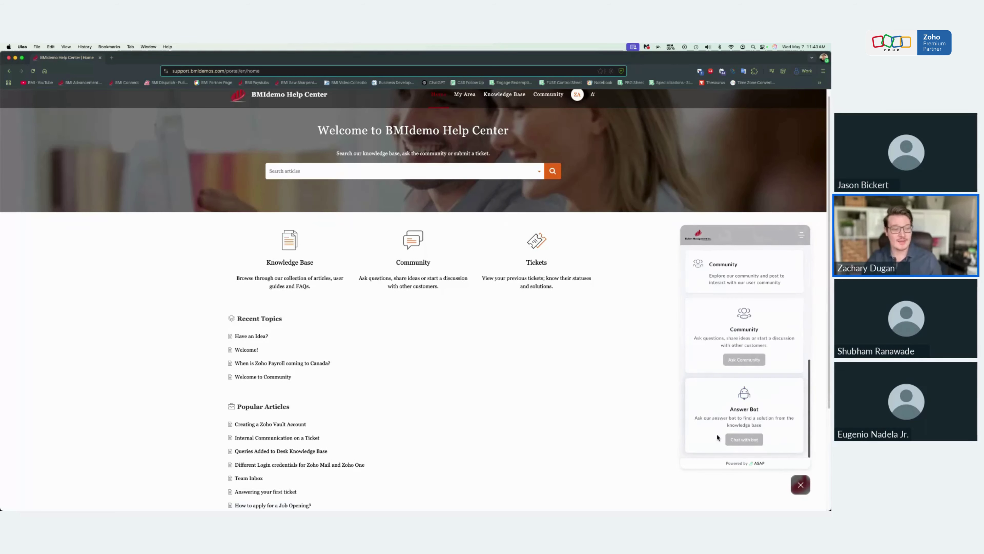
Start a chat with the Answer Bot and ask "how to setup zoho vault?"
left_click(748, 439)
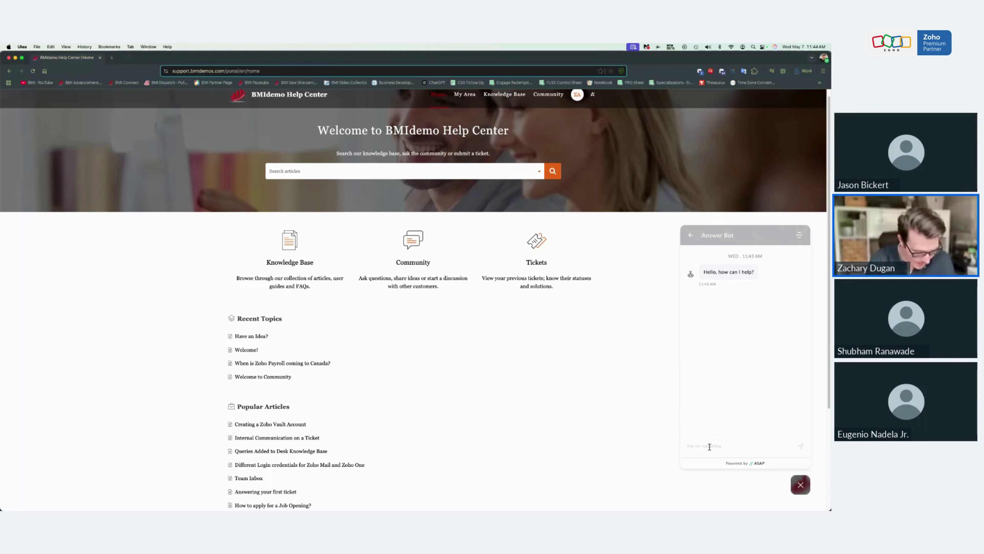
type("how to setu")
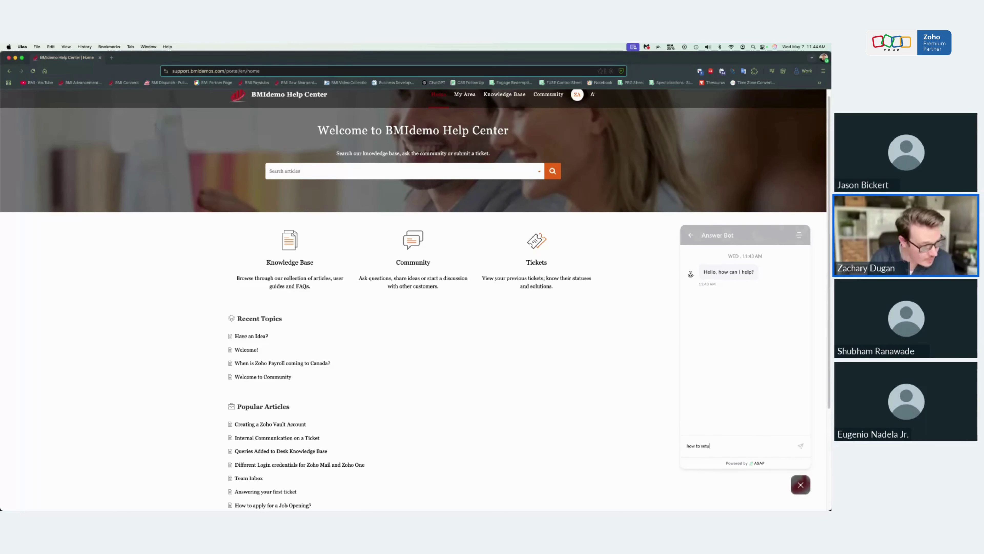
type("p zo")
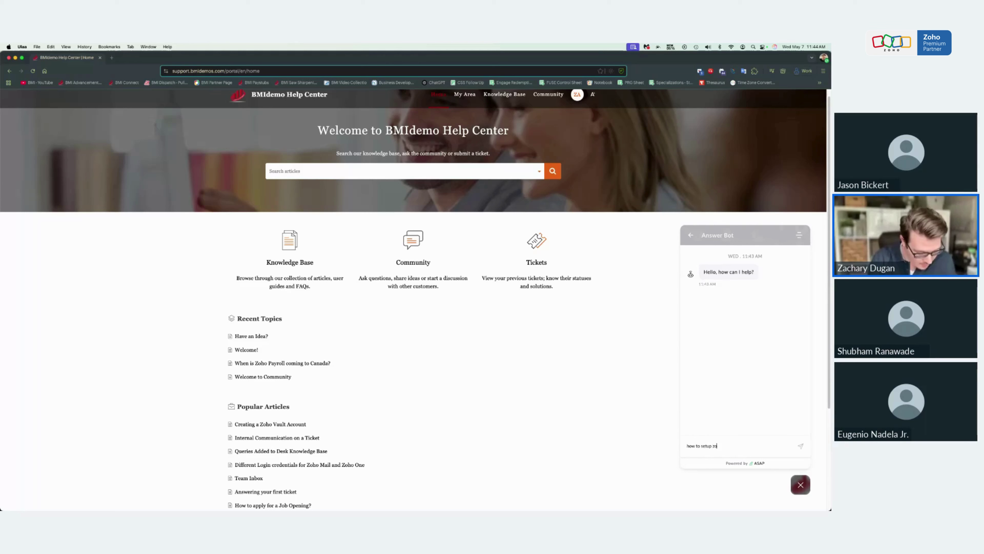
type("ho vault?")
key("Return")
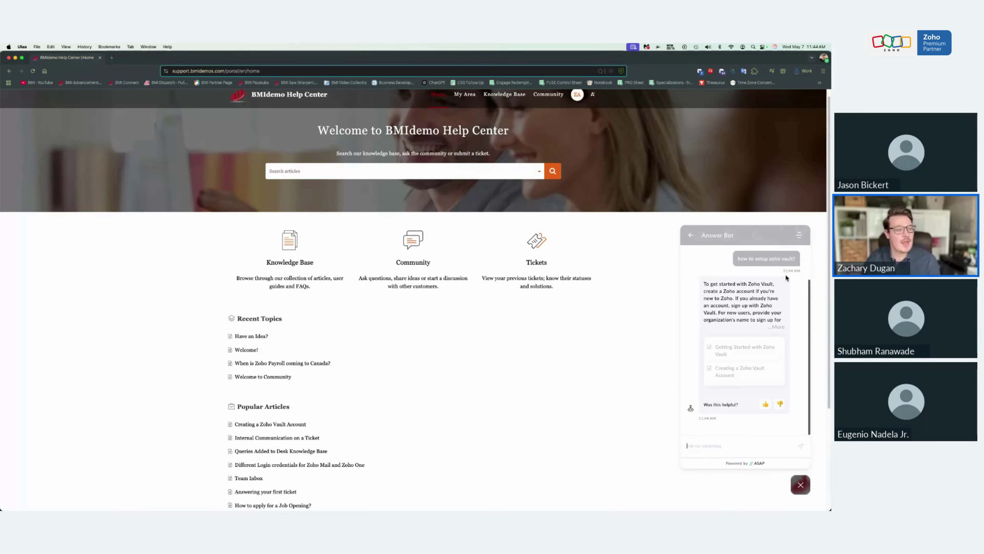
Expand the bot's full answer and read through to its suggested articles and feedback options
left_click(781, 329)
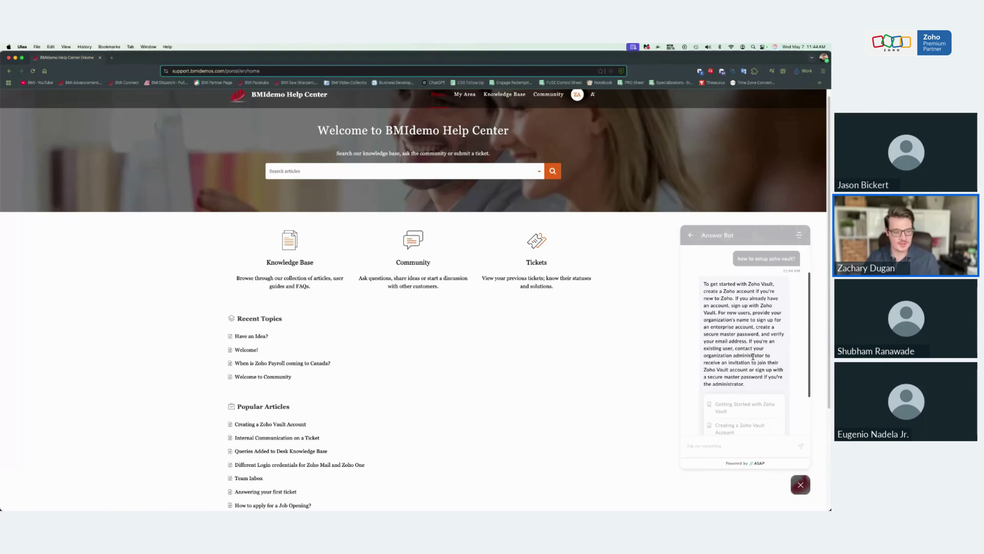
scroll(754, 336, "down", 2)
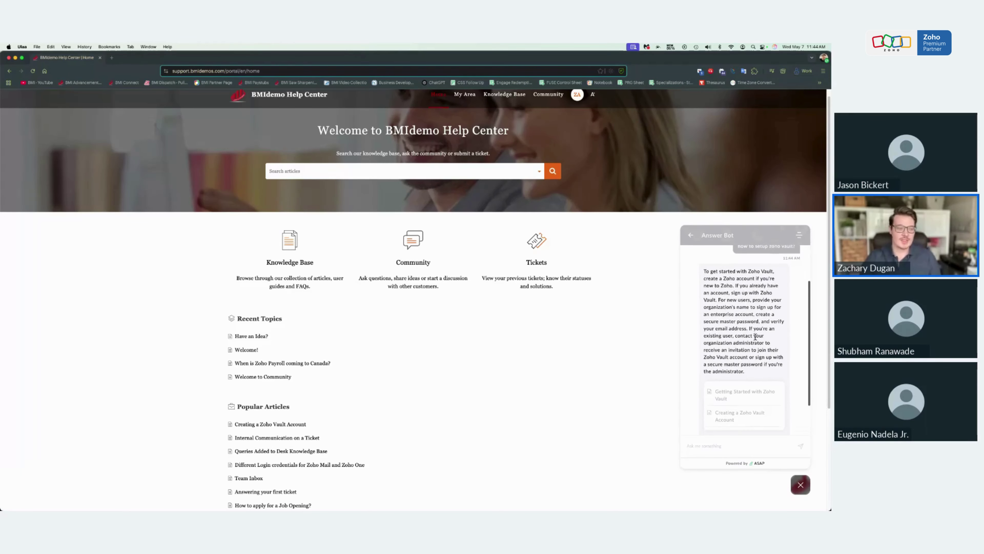
scroll(754, 336, "down", 4)
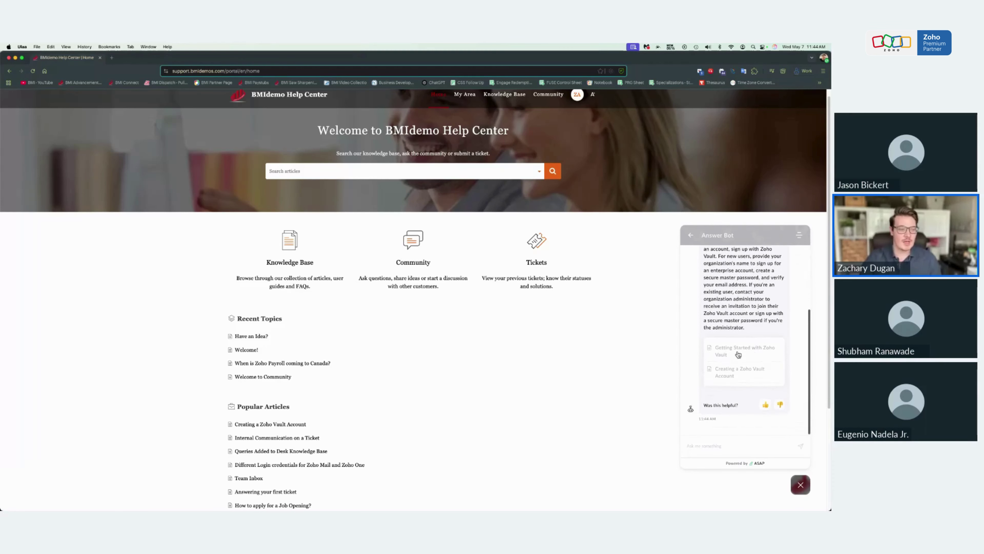
Open the suggested article Getting Started with Zoho Vault inside the widget and skim its content and related articles
left_click(741, 348)
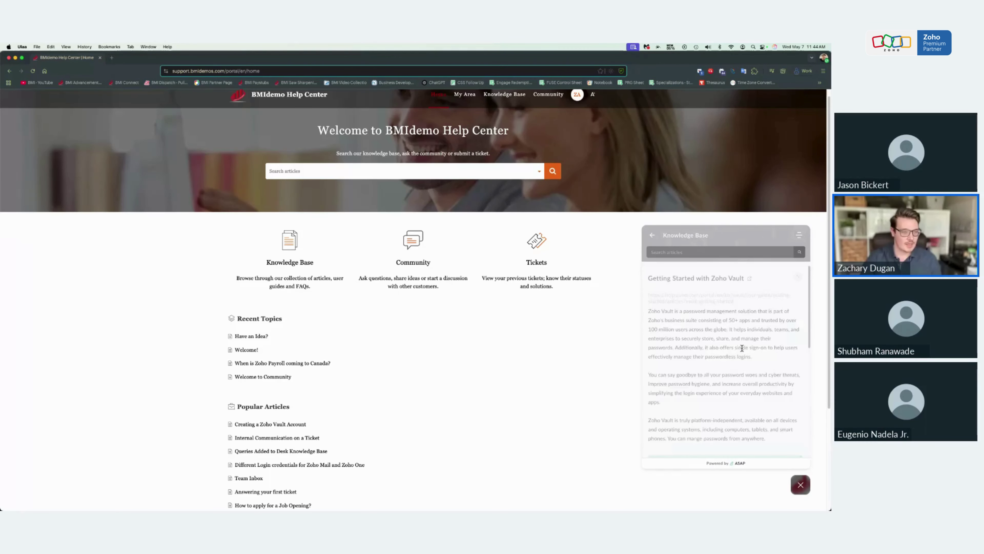
scroll(734, 337, "down", 2)
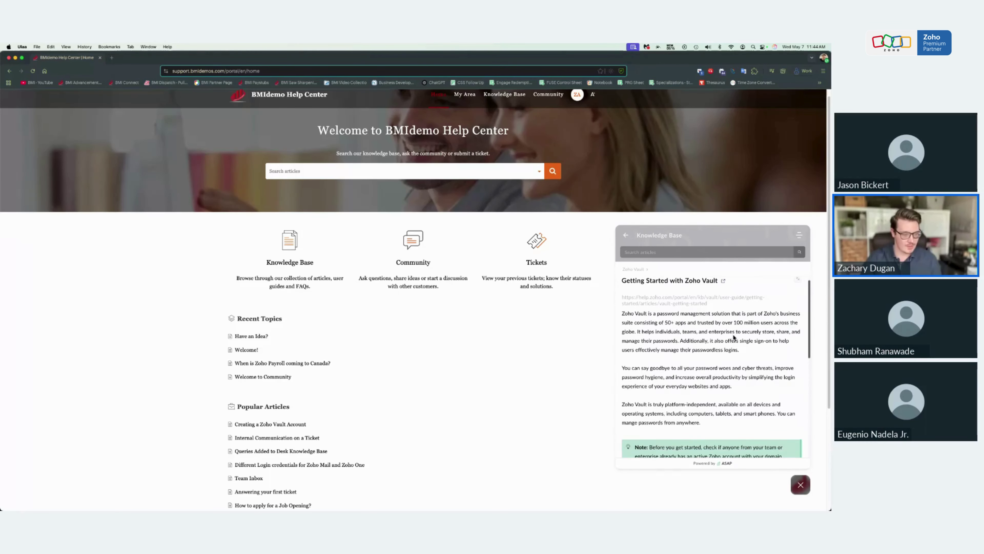
scroll(732, 334, "down", 10)
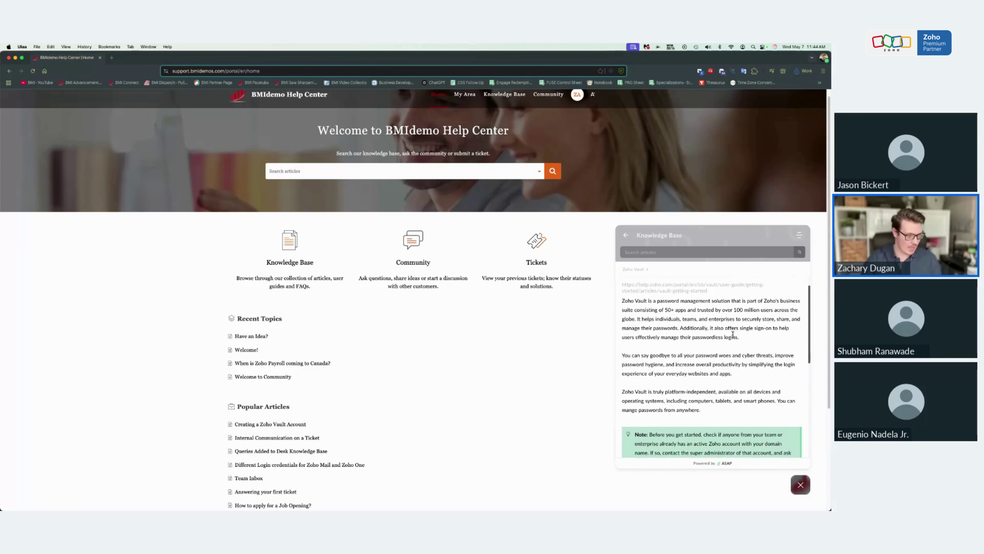
scroll(733, 334, "down", 4)
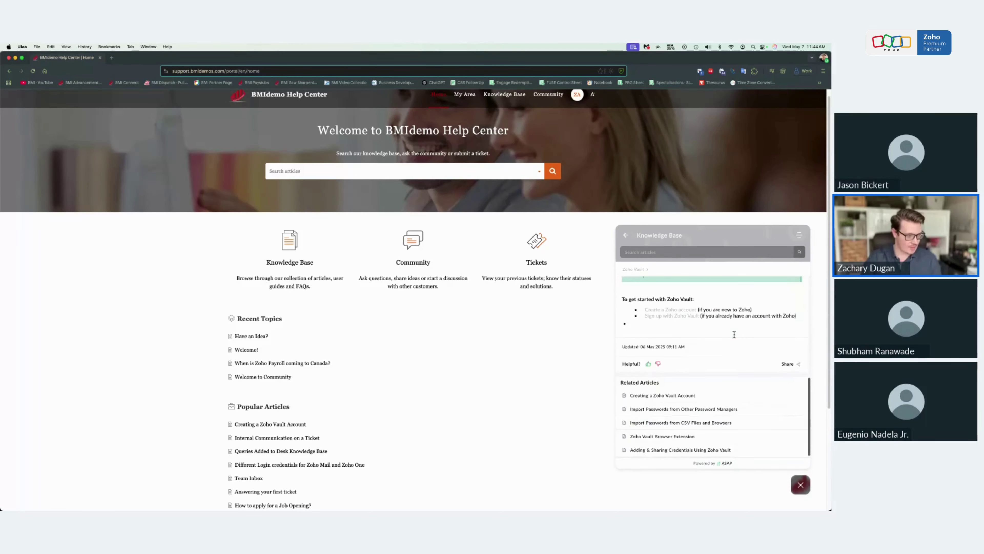
scroll(701, 395, "up", 1)
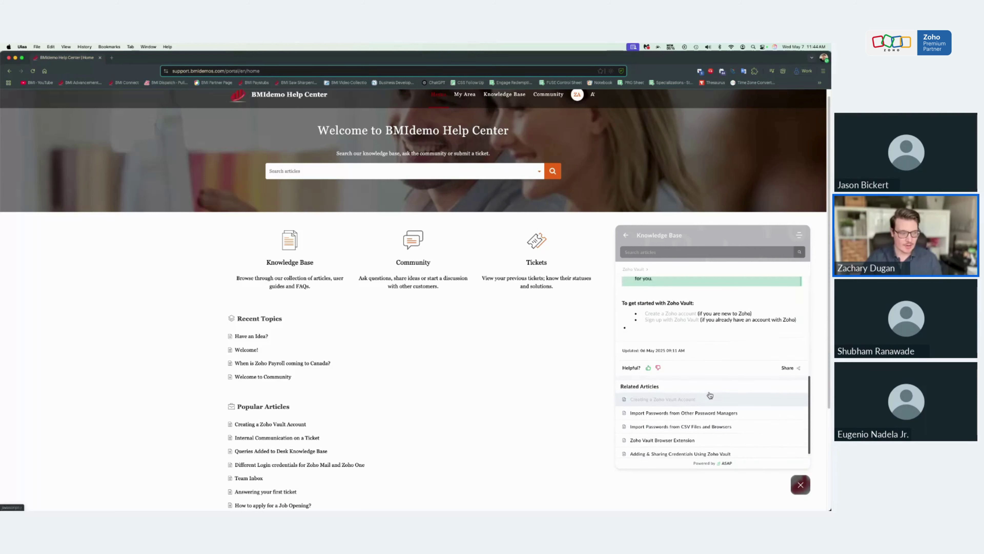
scroll(710, 395, "down", 2)
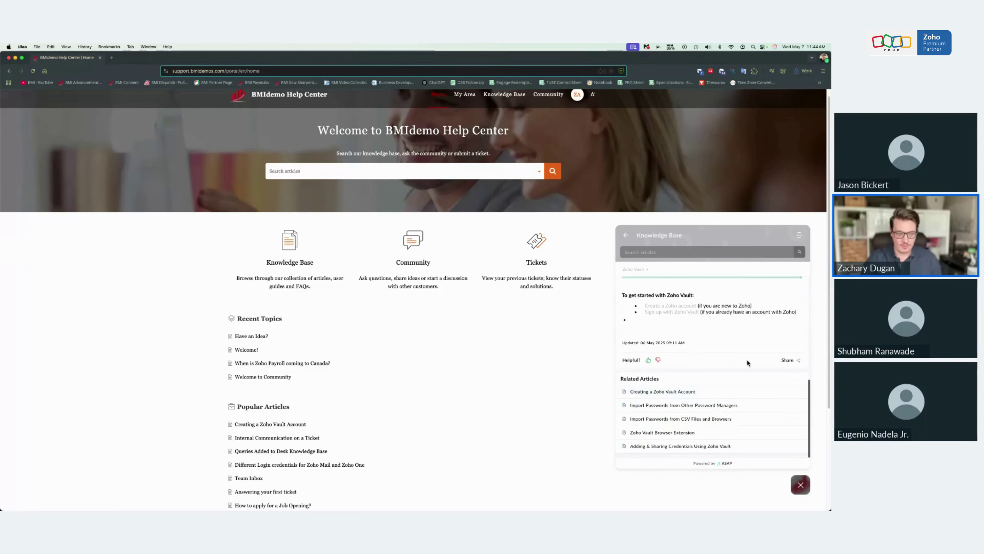
scroll(701, 360, "up", 10)
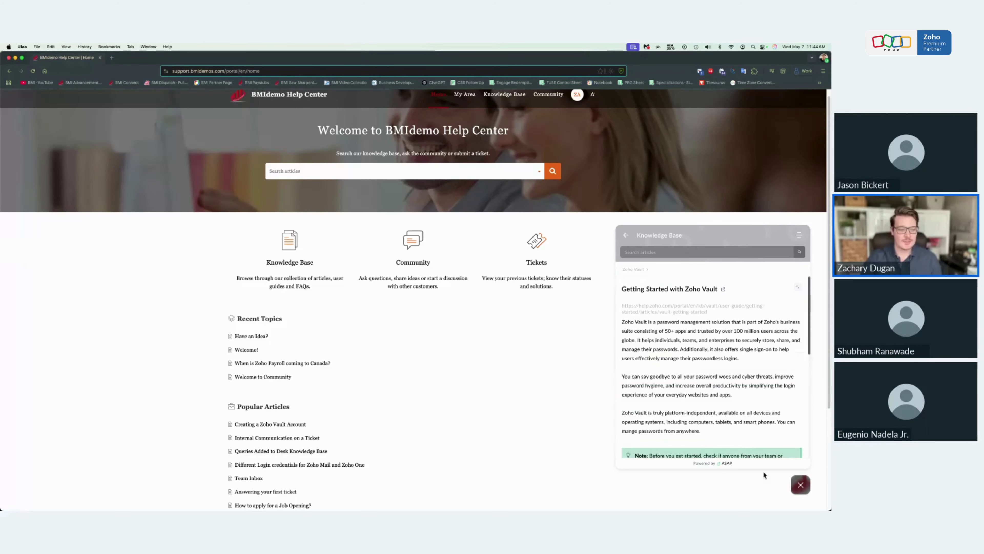
Close the help widget and look over the home page's topics, popular articles and ticket submission section
left_click(798, 484)
scroll(675, 437, "down", 5)
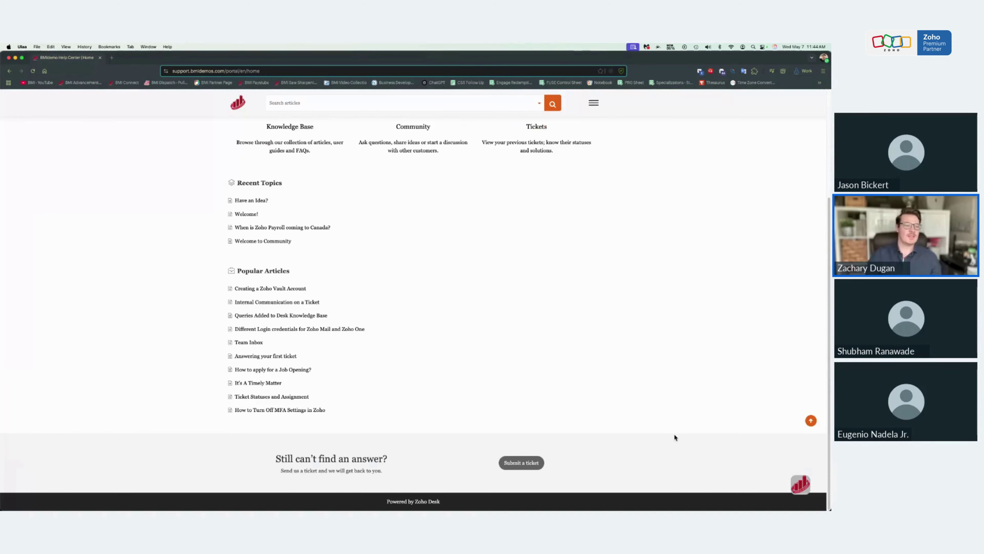
scroll(674, 435, "up", 5)
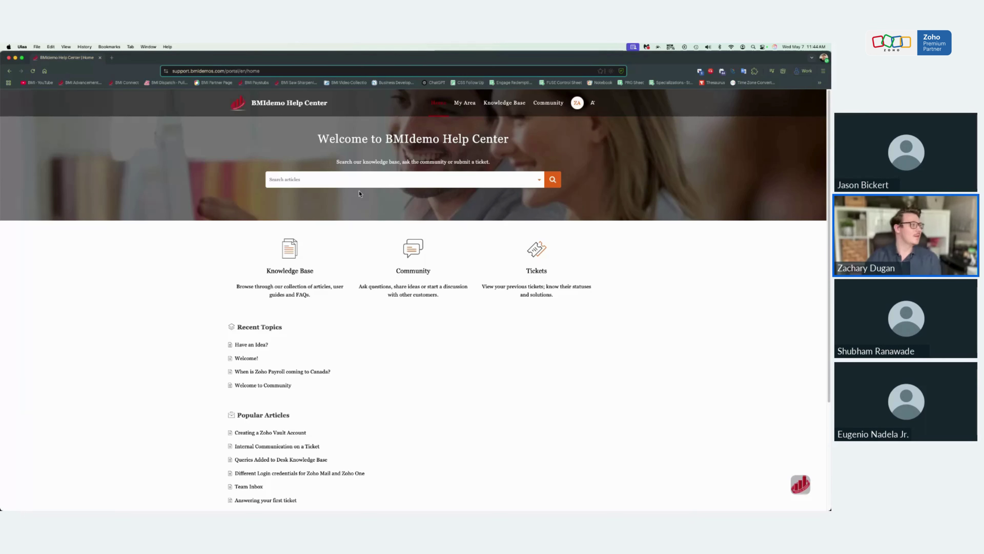
Switch to the Zoho Desk agent portal window and open the company logo settings under Rebranding
key("ctrl+Up")
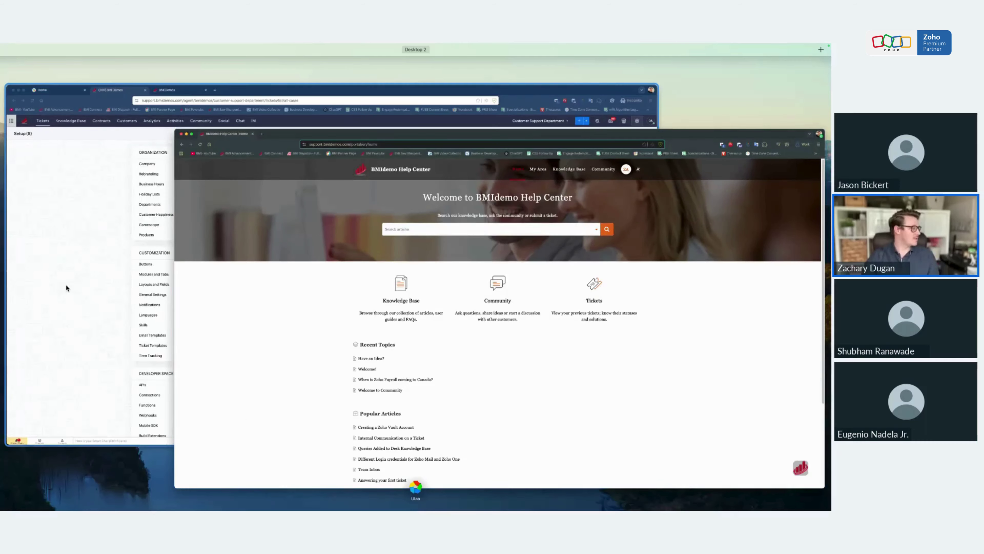
left_click(66, 287)
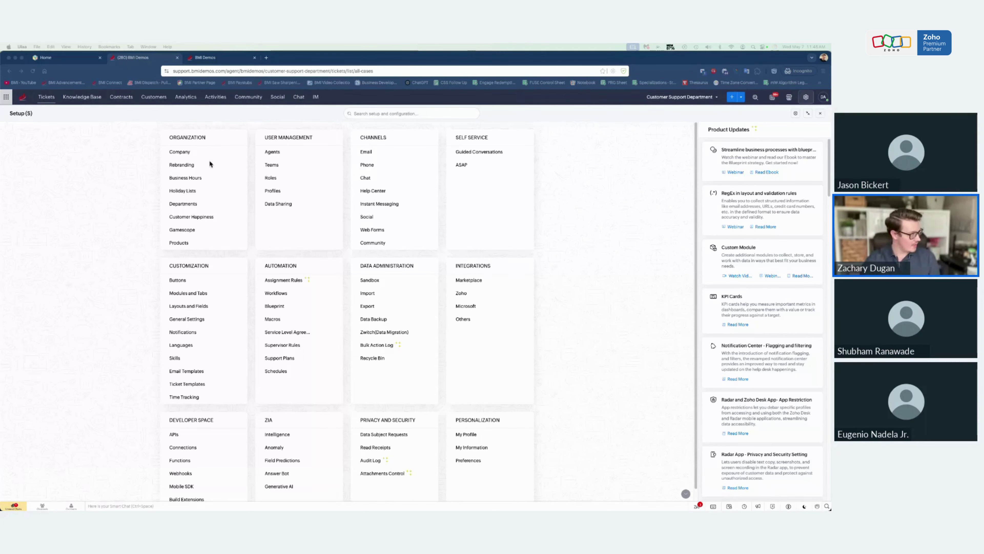
left_click(200, 162)
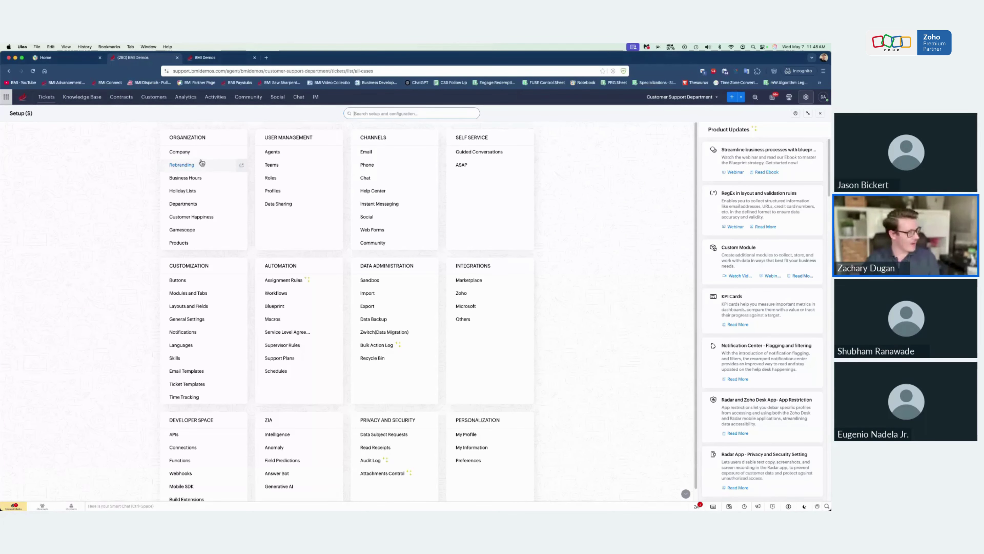
left_click(181, 164)
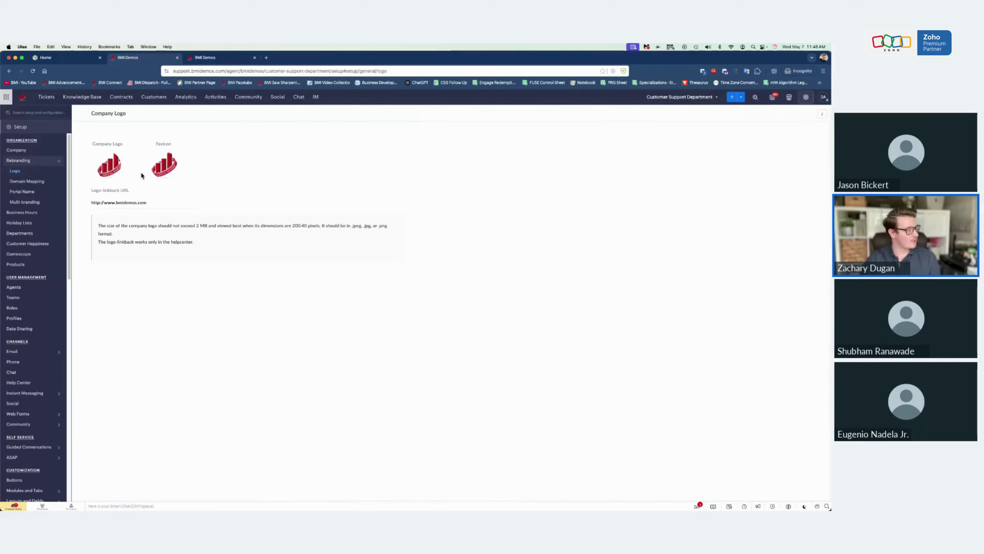
View the Domain Mapping settings under Rebranding and return to the Setup overview
left_click(33, 182)
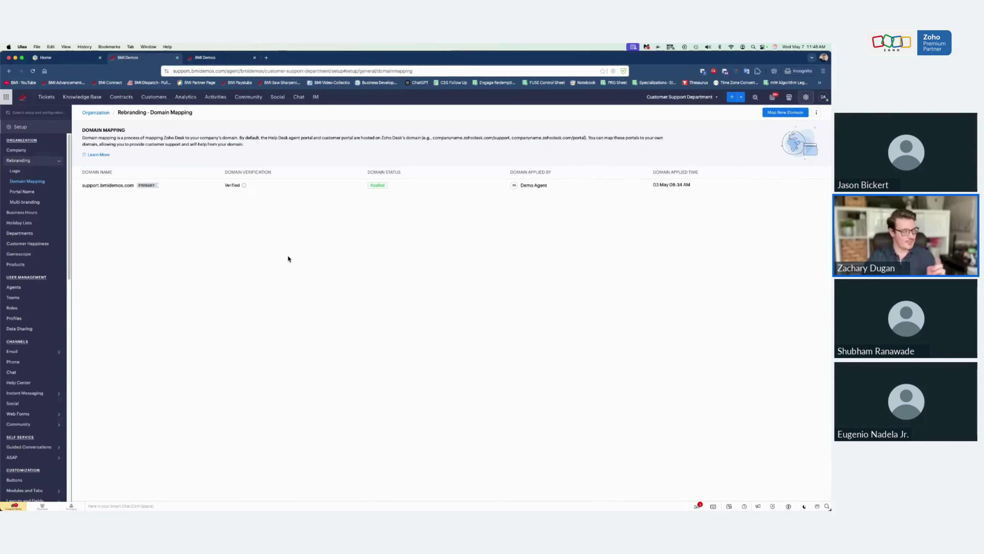
left_click(807, 98)
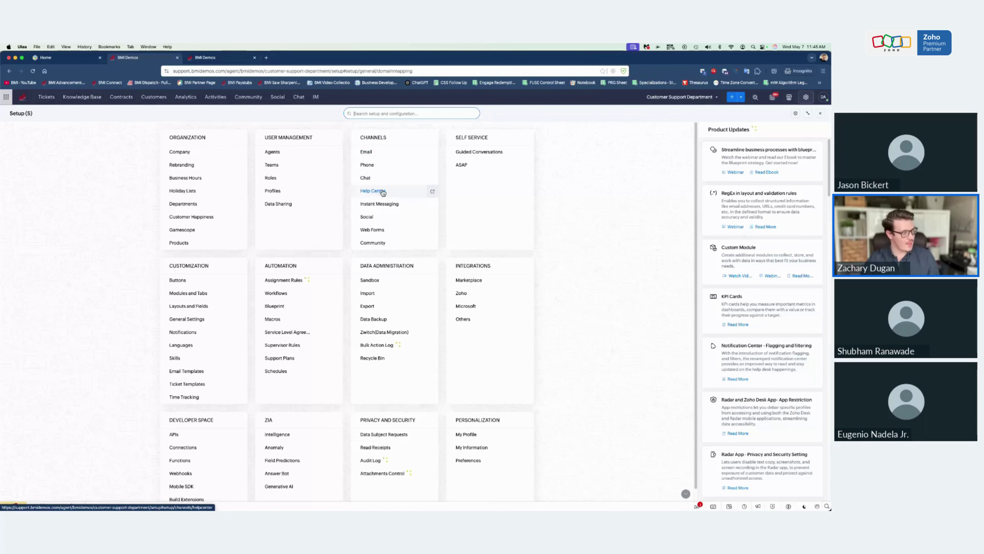
Open the BMIdemos Help Center's Rebranding settings under Channels and compare them with the live help center home page
left_click(374, 191)
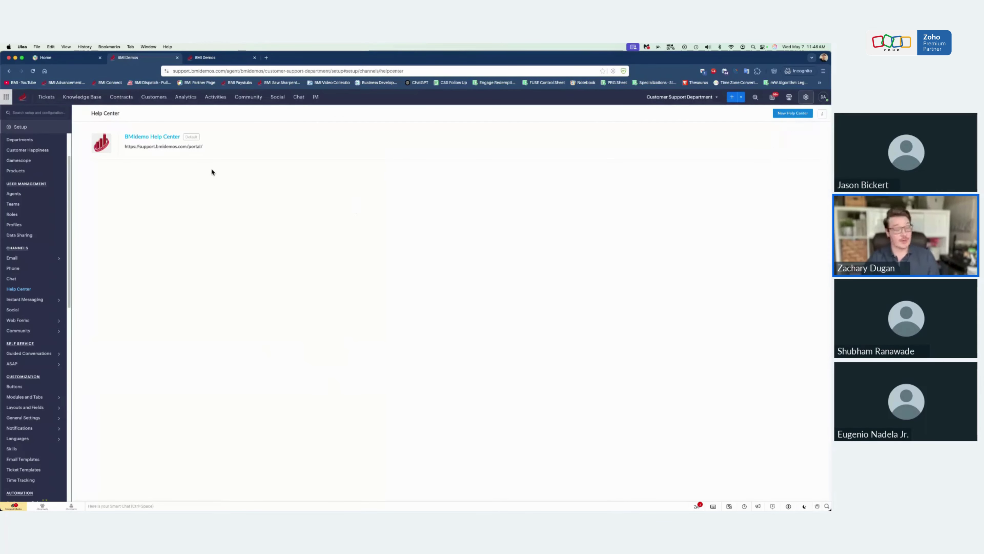
left_click(159, 137)
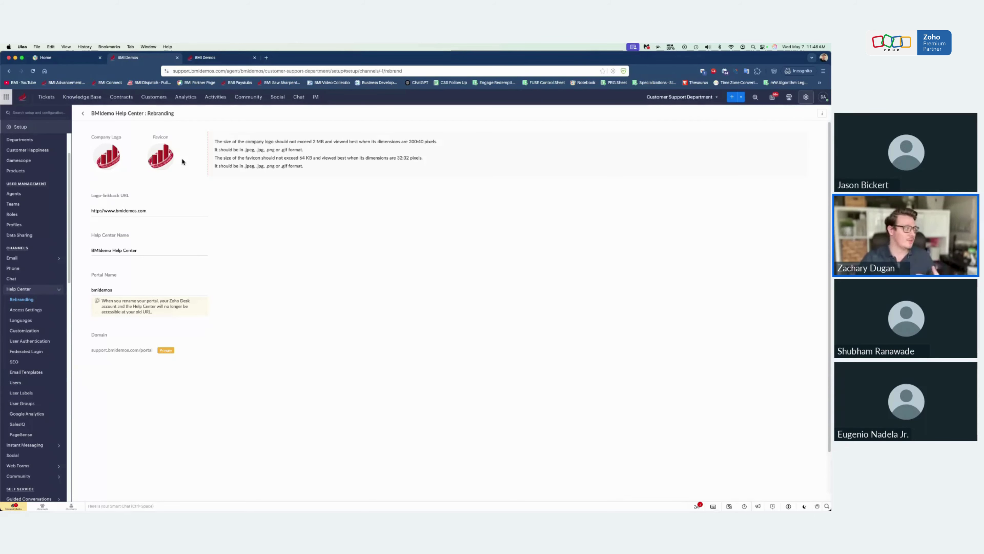
left_click(79, 284)
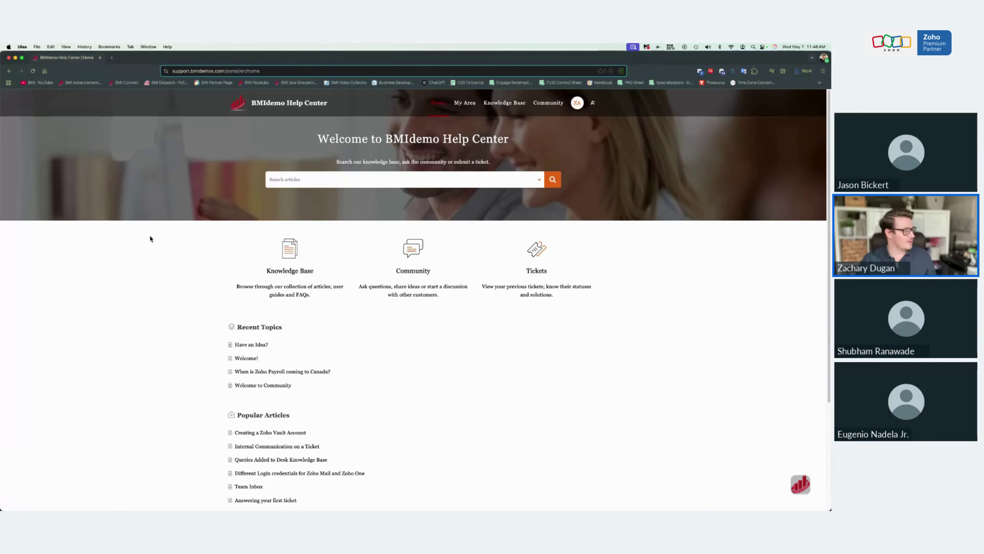
key("ctrl+Up")
left_click(143, 318)
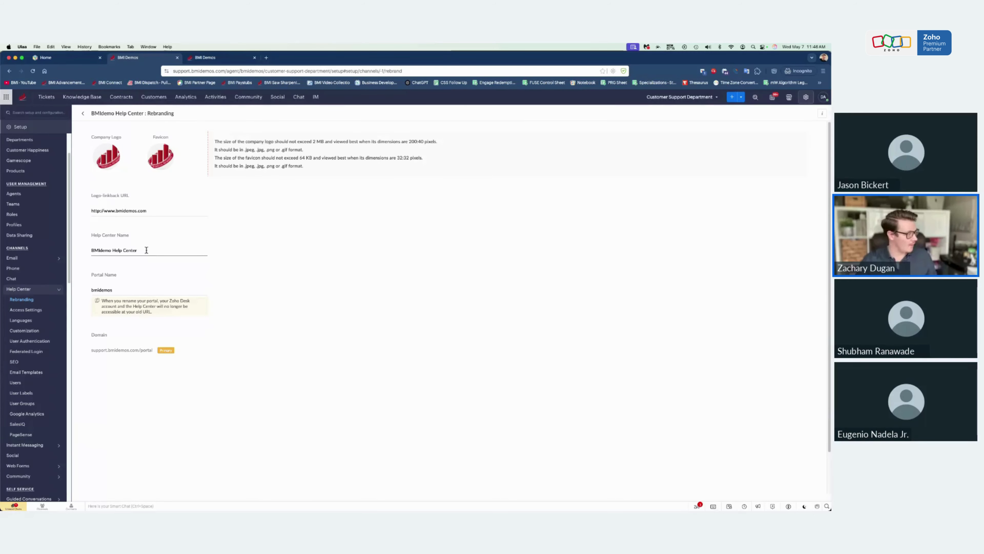
Review the help center's Access Settings, switching the Privacy Policy and Terms of Service sign-up option on and back off
left_click(34, 313)
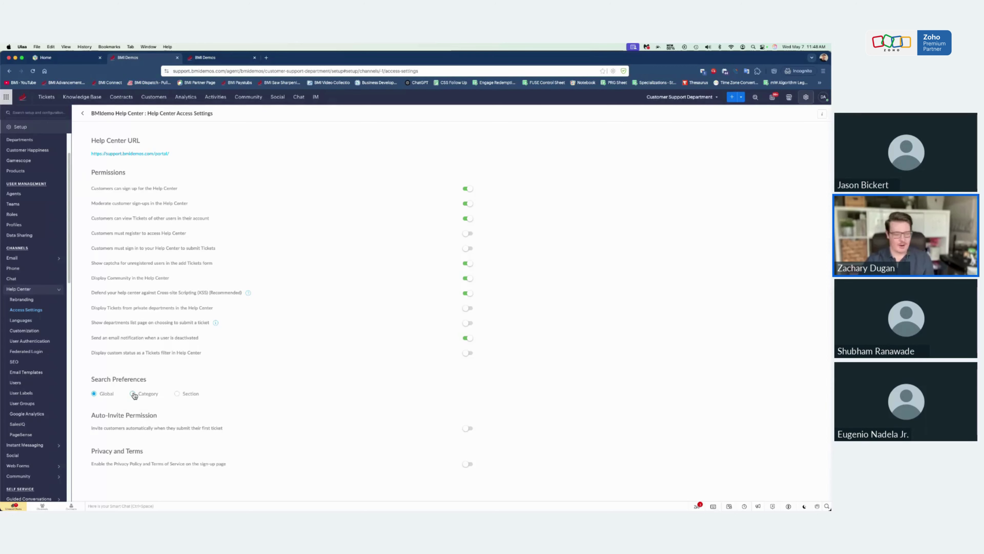
mouse_move(103, 397)
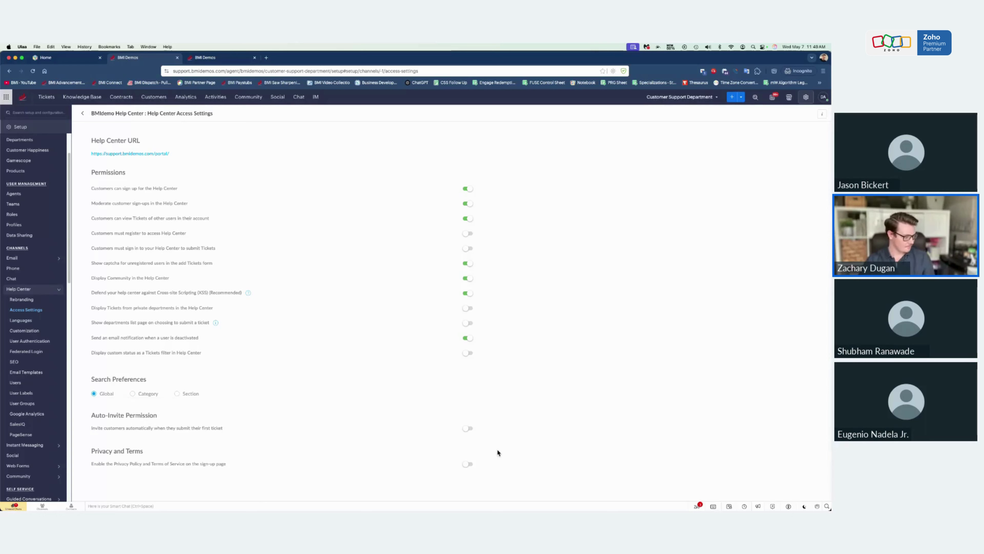
left_click(468, 464)
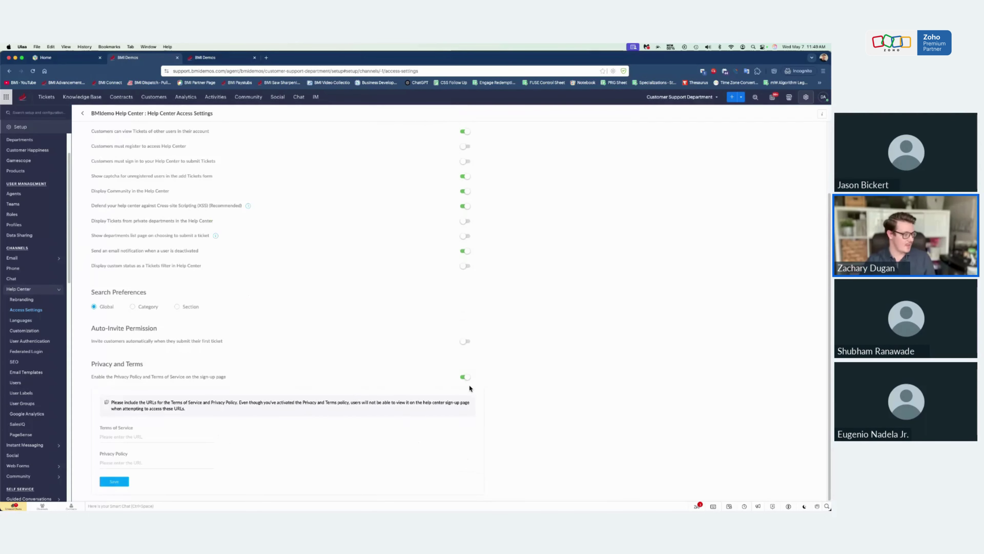
left_click(465, 378)
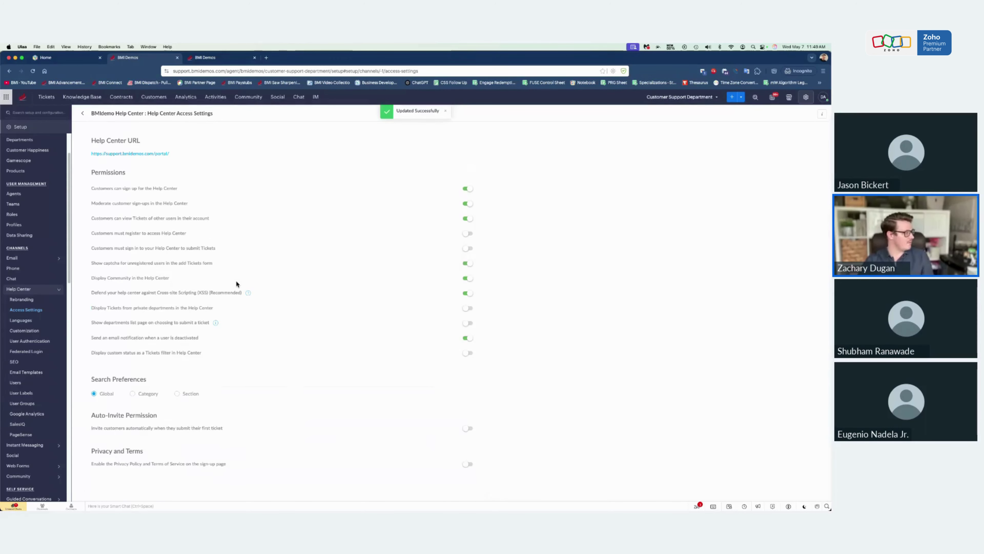
Open the Customers list in the other agent portal tab and select three contacts to view the available bulk actions
left_click(206, 58)
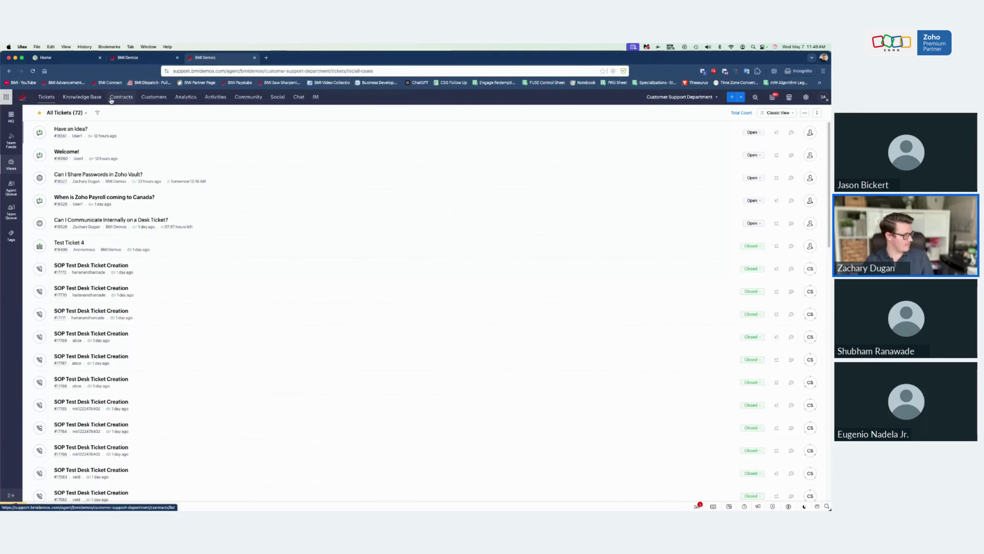
left_click(154, 97)
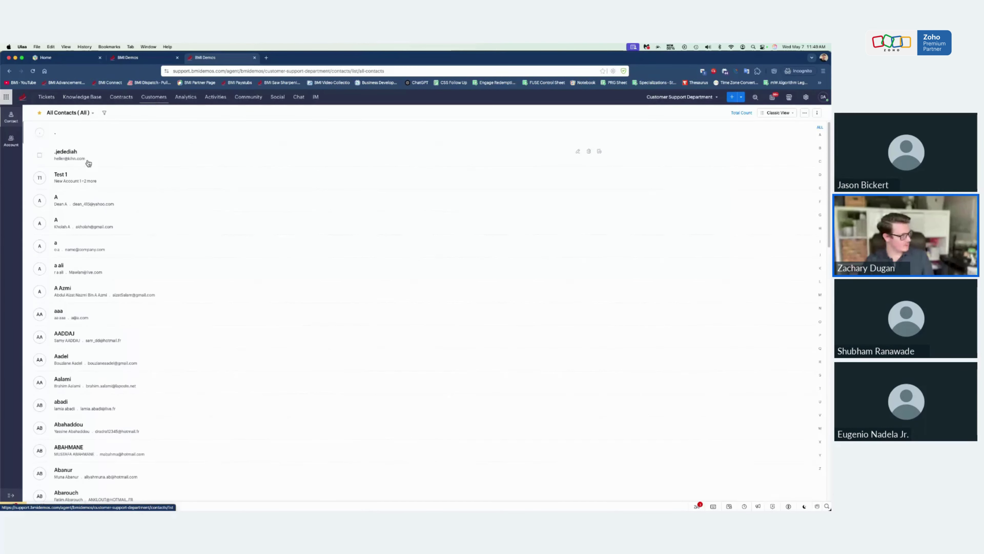
left_click(40, 155)
left_click(37, 222)
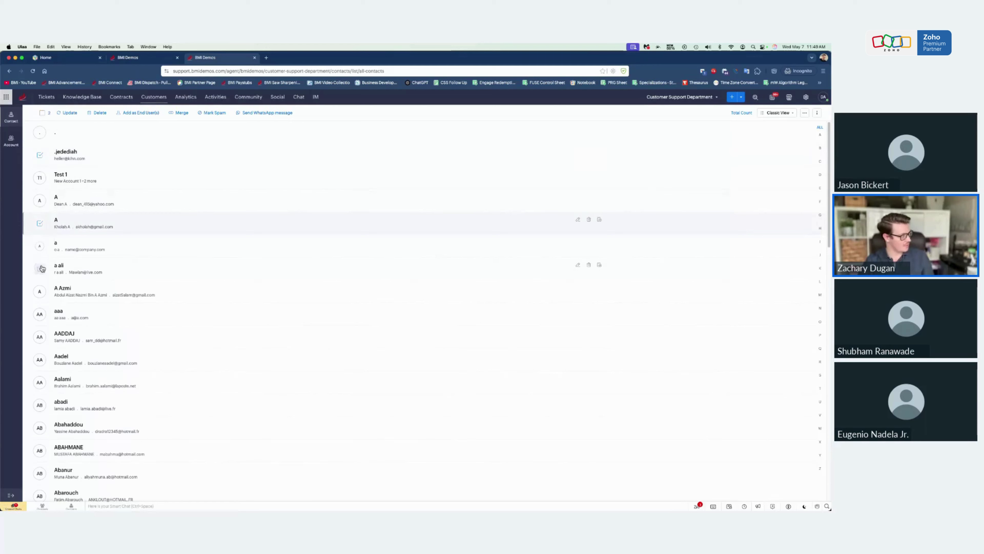
left_click(40, 246)
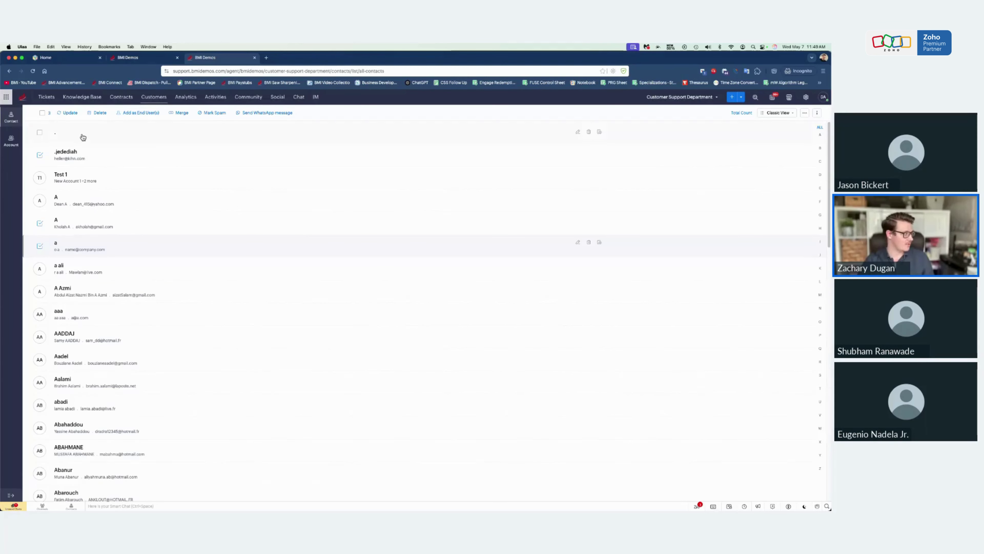
Open the contact behind the Welcome! ticket and view the Add as End User option among its additional actions
left_click(45, 100)
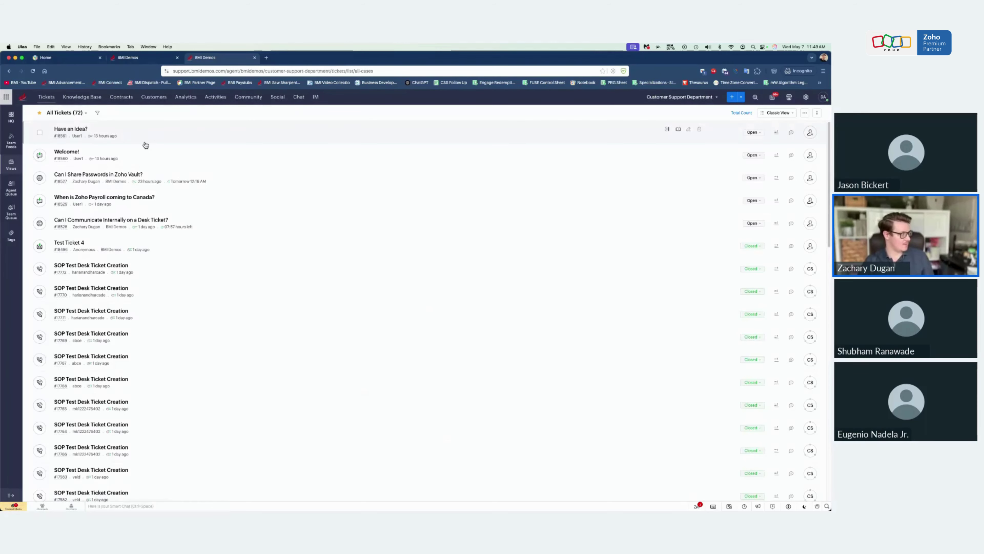
left_click(142, 156)
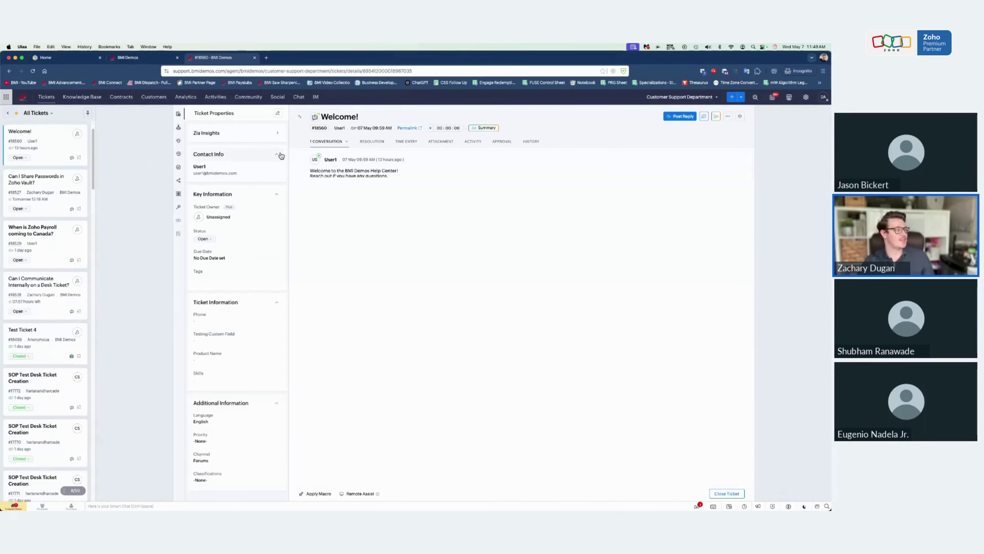
left_click(200, 167)
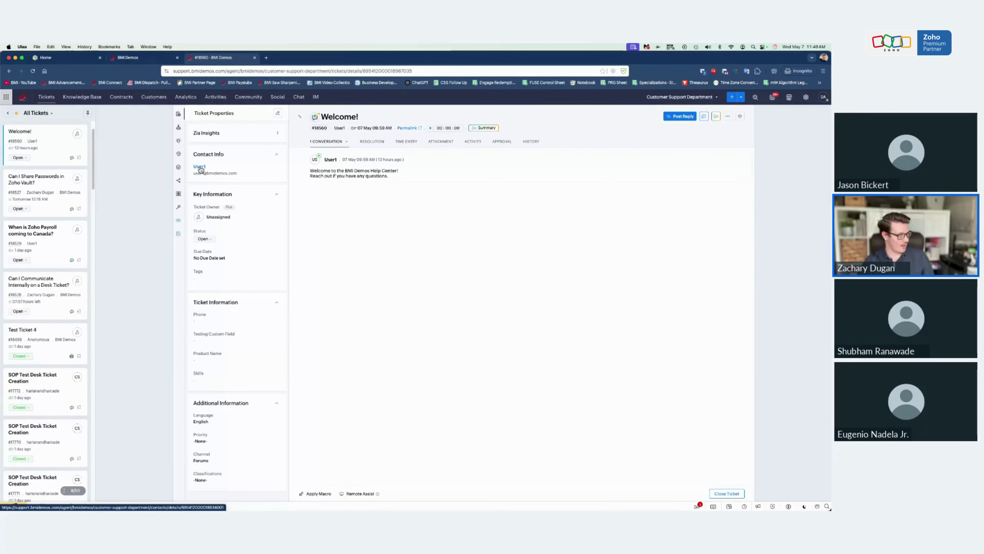
left_click(730, 120)
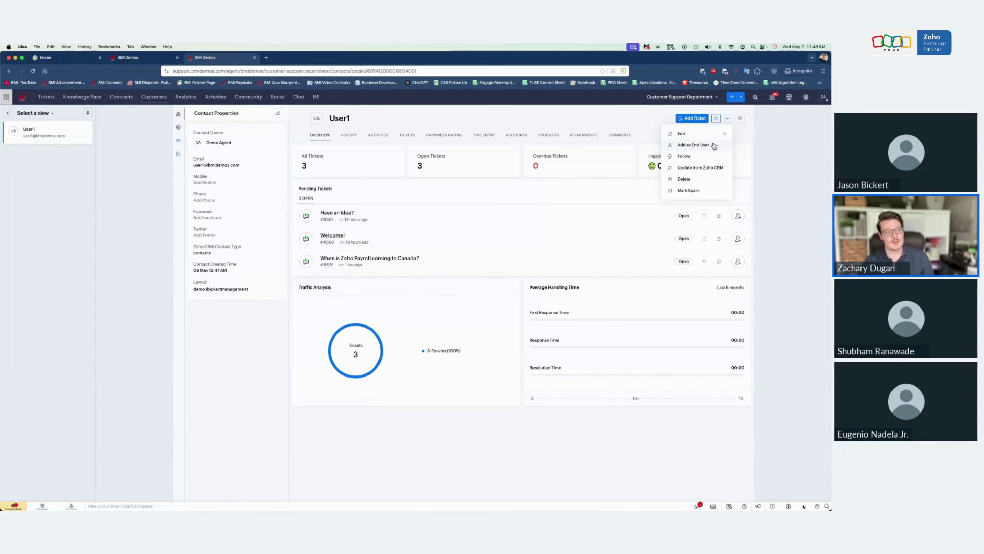
left_click(728, 119)
left_click(332, 235)
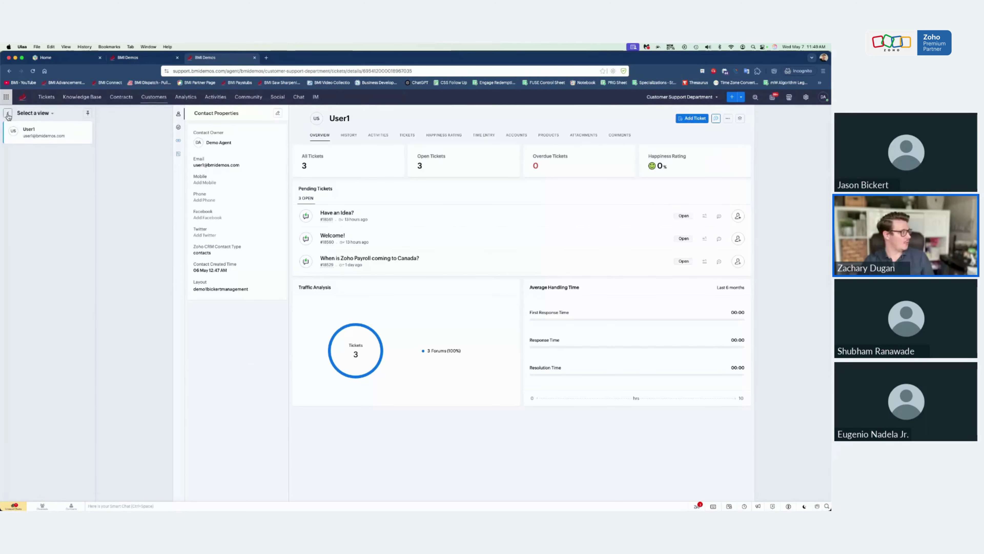
Open the contact behind the "Can I Share Passwords in Zoho Vault?" ticket and view the Deactivate End User option
left_click(83, 179)
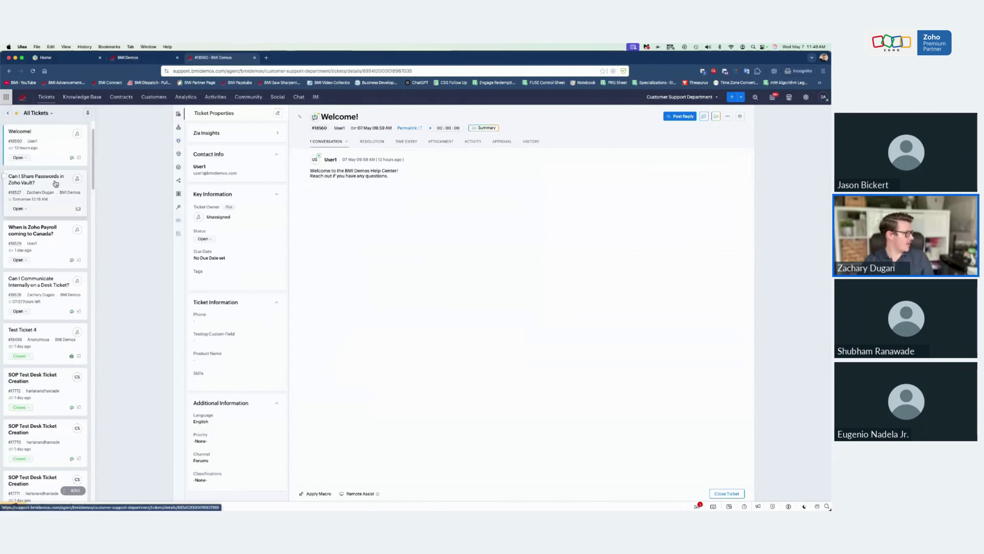
left_click(213, 168)
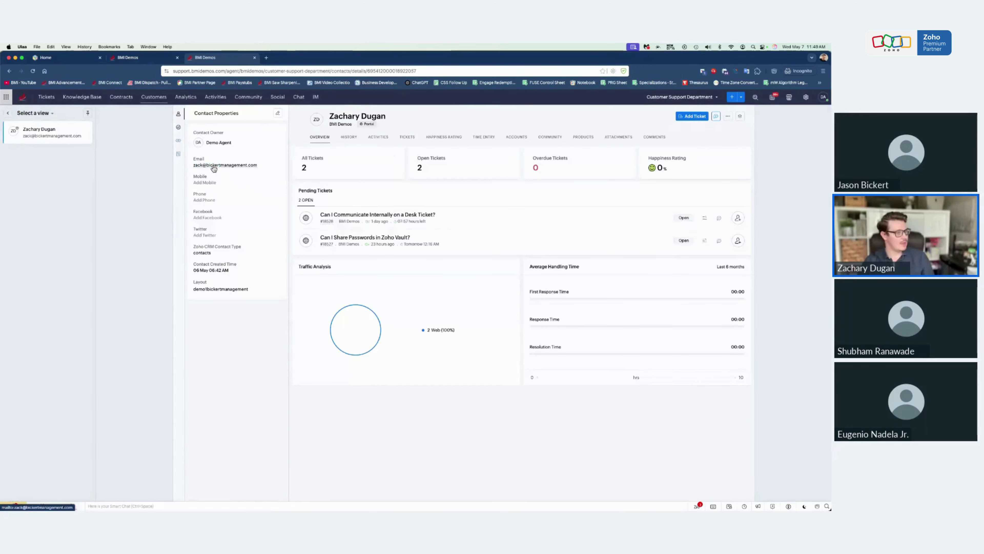
left_click(728, 116)
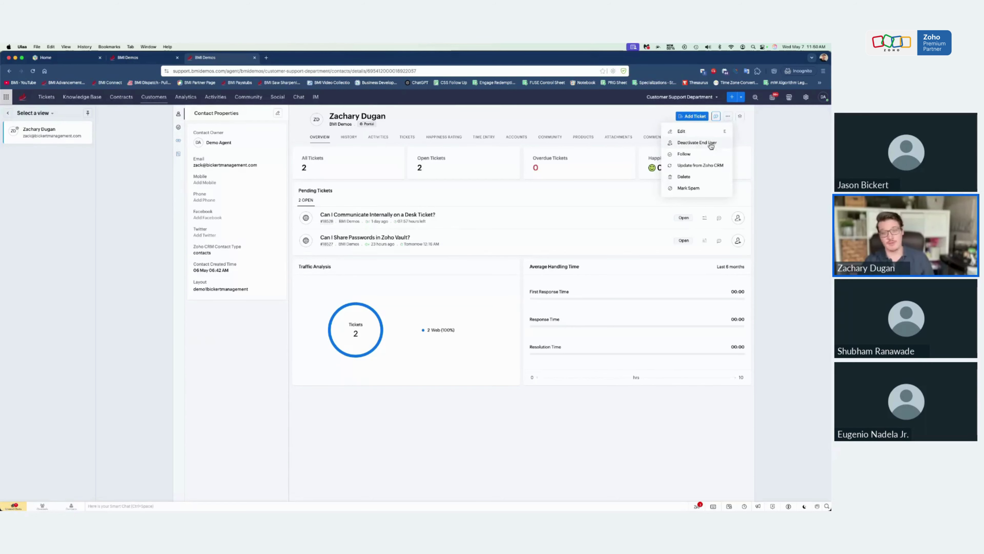
left_click(766, 136)
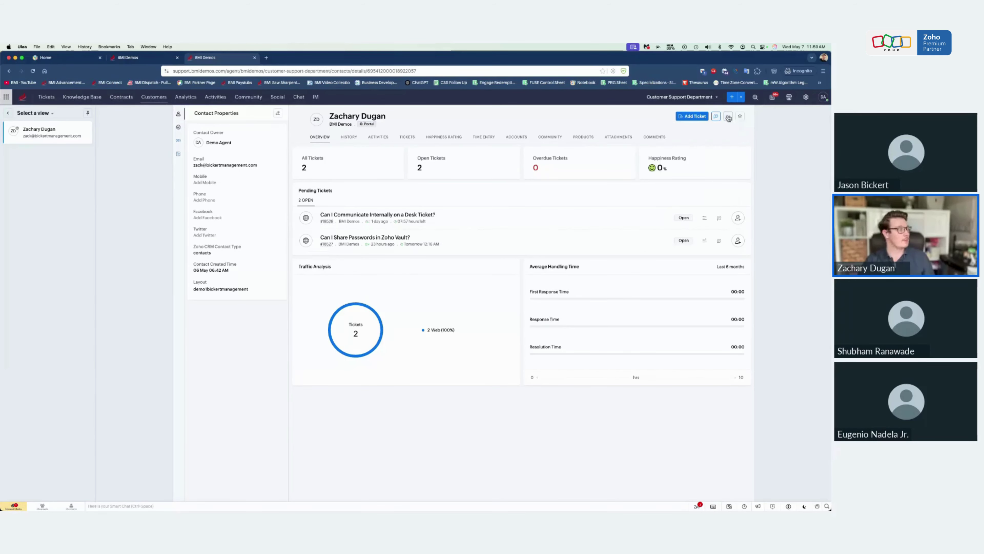
Return to the Help Center setup, view the Languages settings and open the Customization themes
left_click(130, 57)
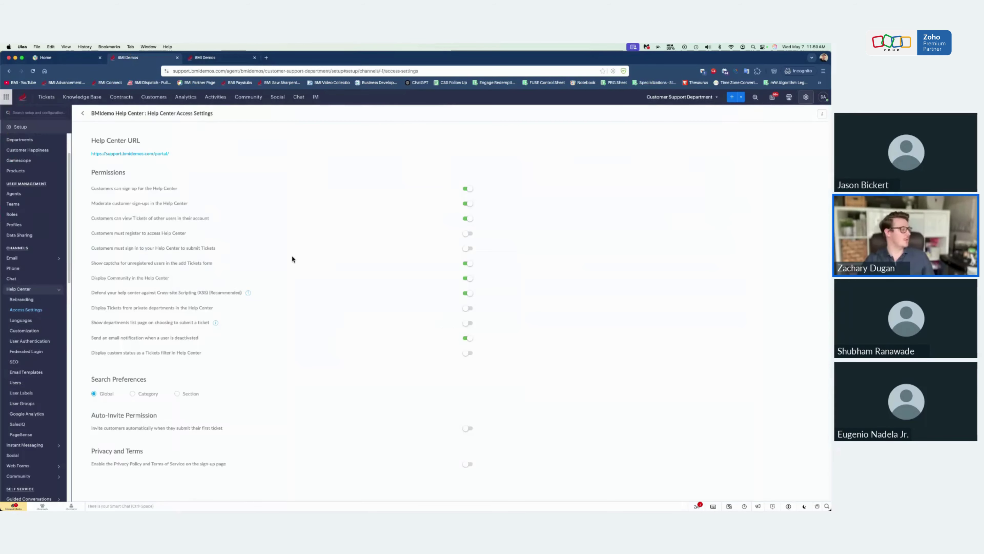
left_click(16, 323)
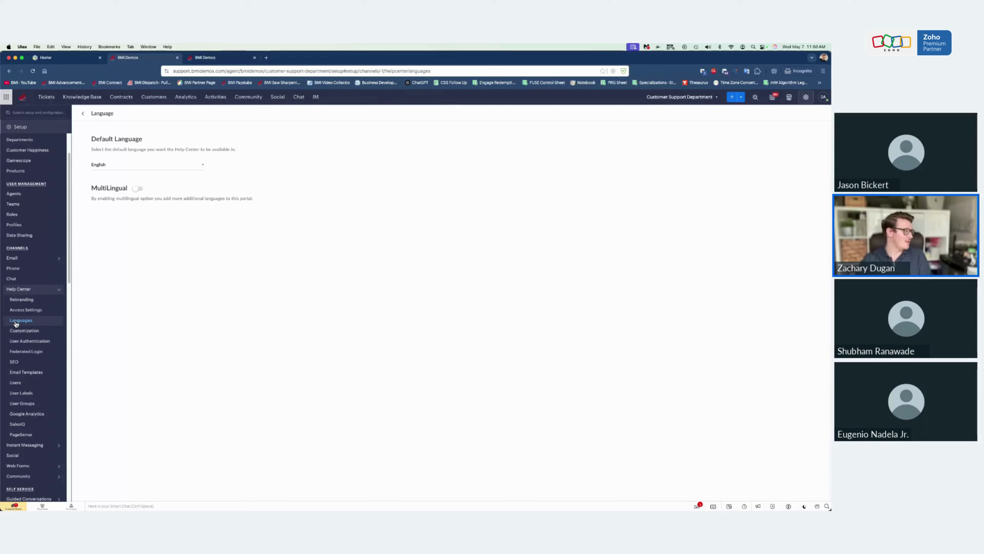
left_click(35, 331)
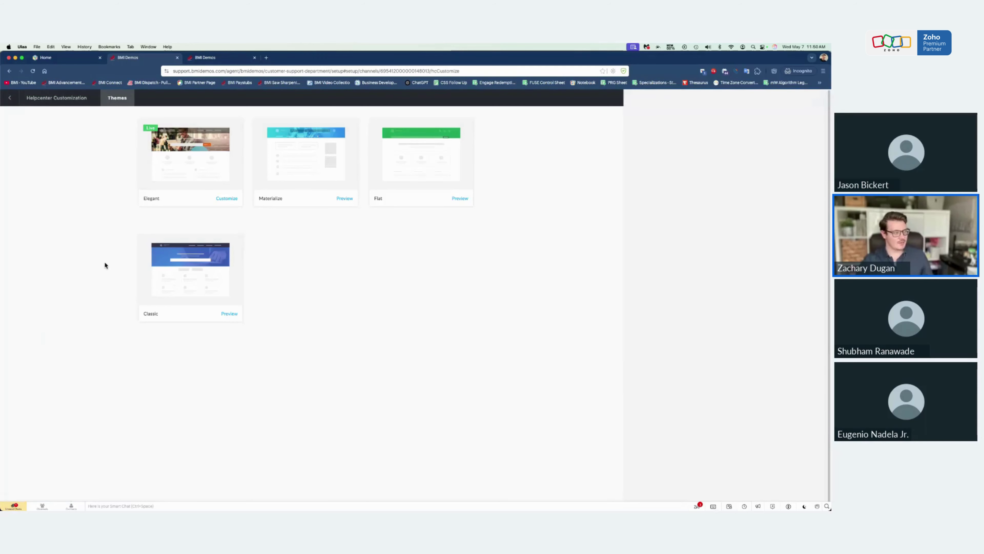
Open the Elegant theme for customization and look through its font, header, navigation and link appearance settings
left_click(227, 198)
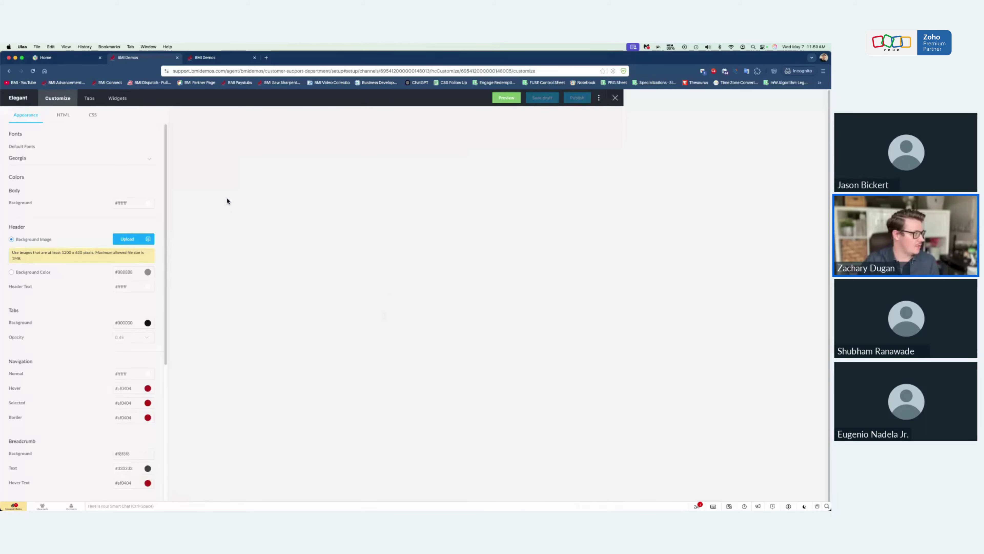
left_click(615, 98)
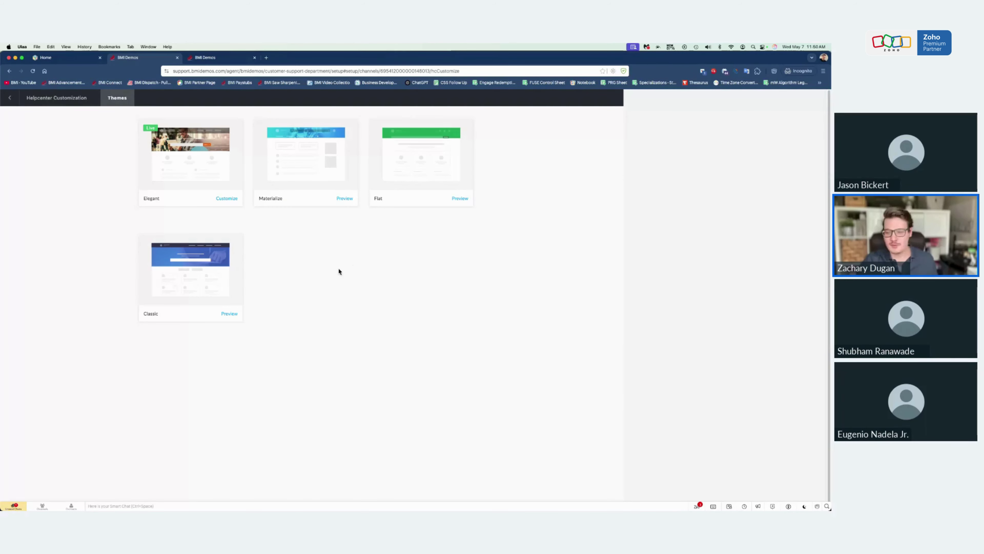
left_click(227, 198)
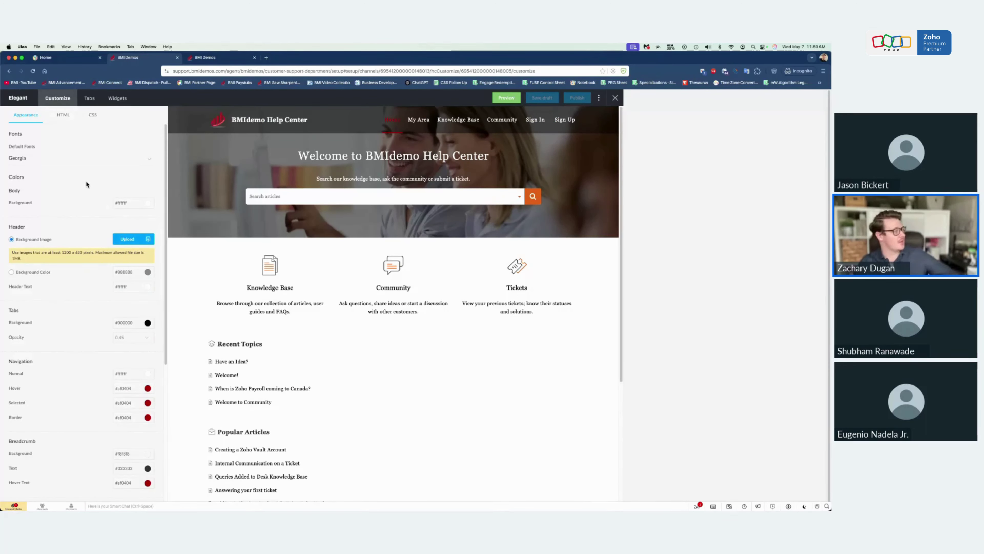
scroll(77, 283, "down", 2)
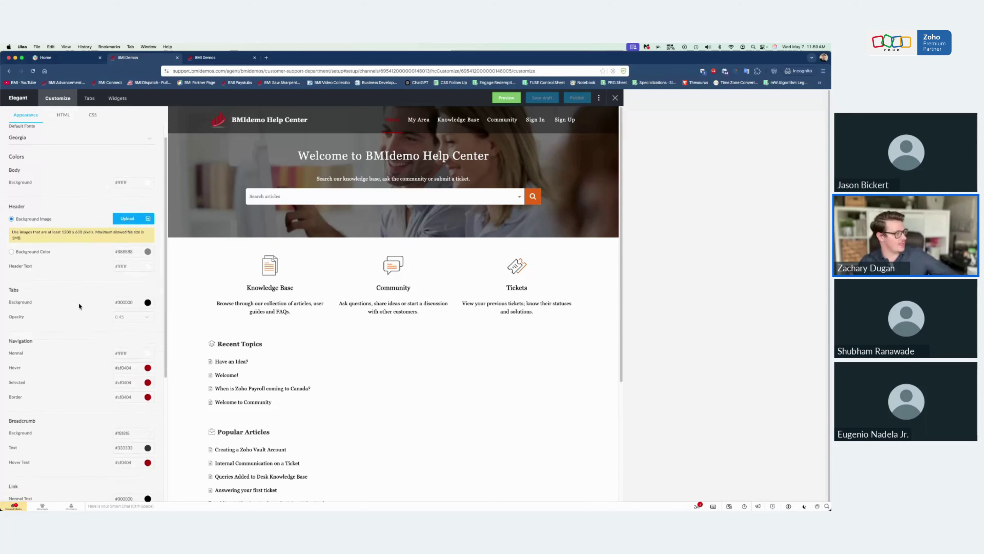
scroll(108, 367, "down", 1)
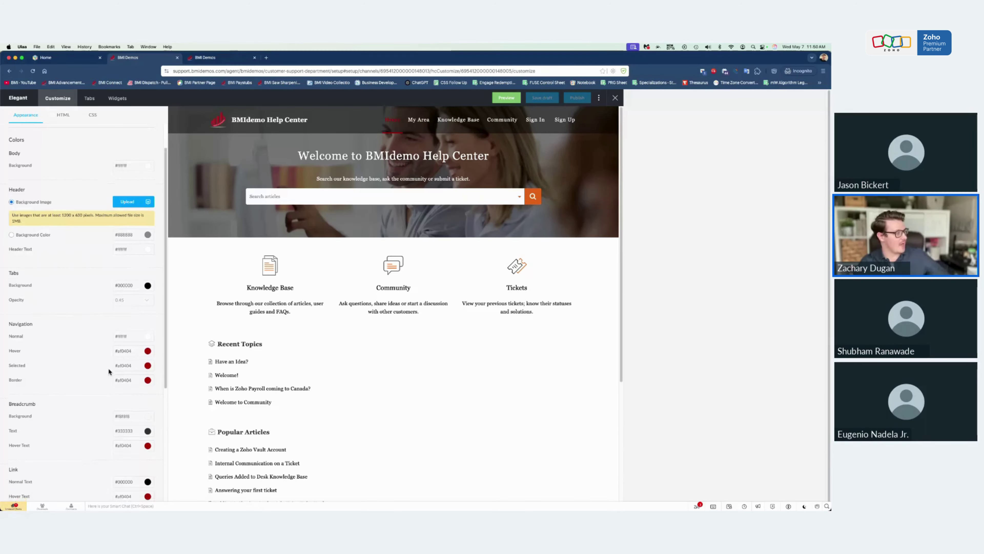
scroll(88, 278, "down", 1)
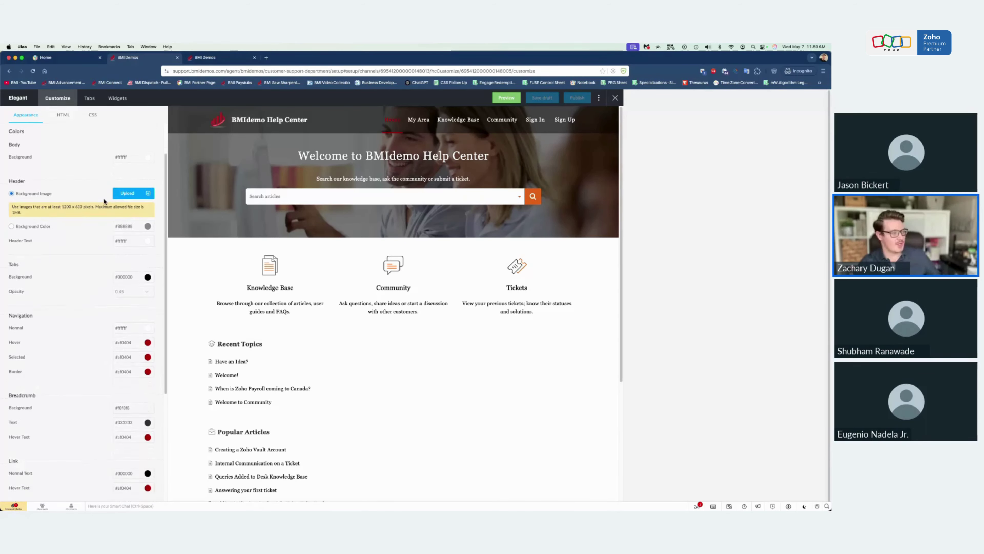
scroll(92, 309, "down", 5)
scroll(93, 310, "up", 6)
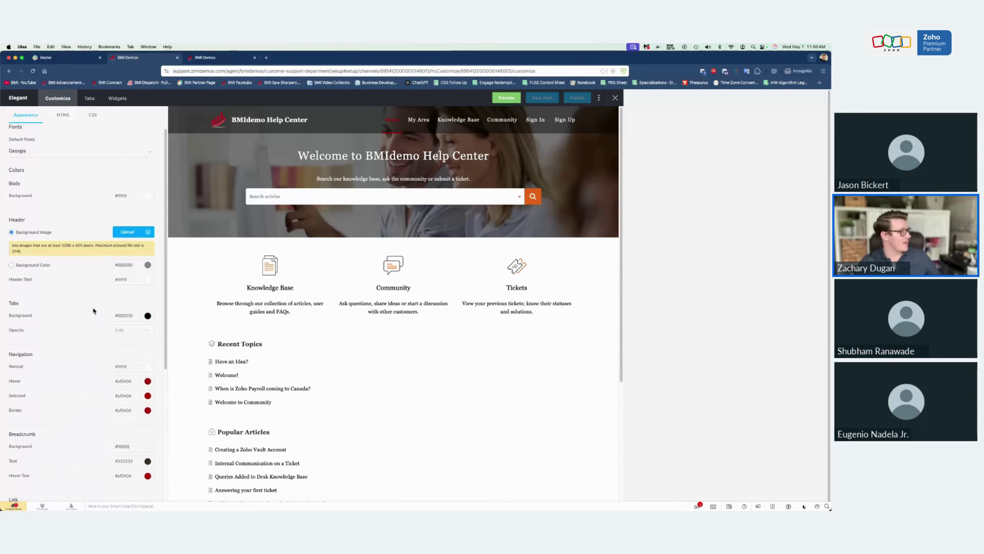
scroll(93, 310, "up", 1)
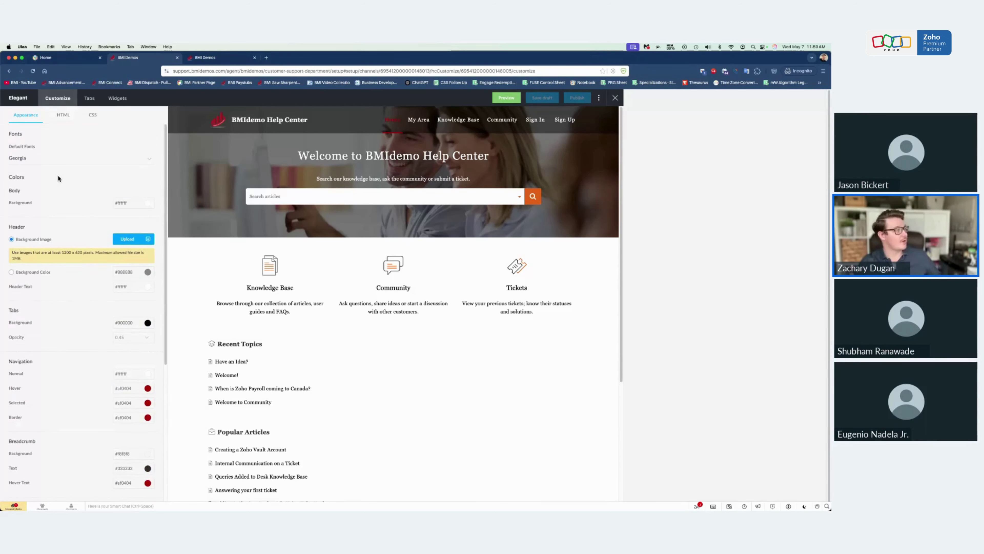
View the Elegant theme's header HTML code and open the settings for the help center's tabs
left_click(63, 115)
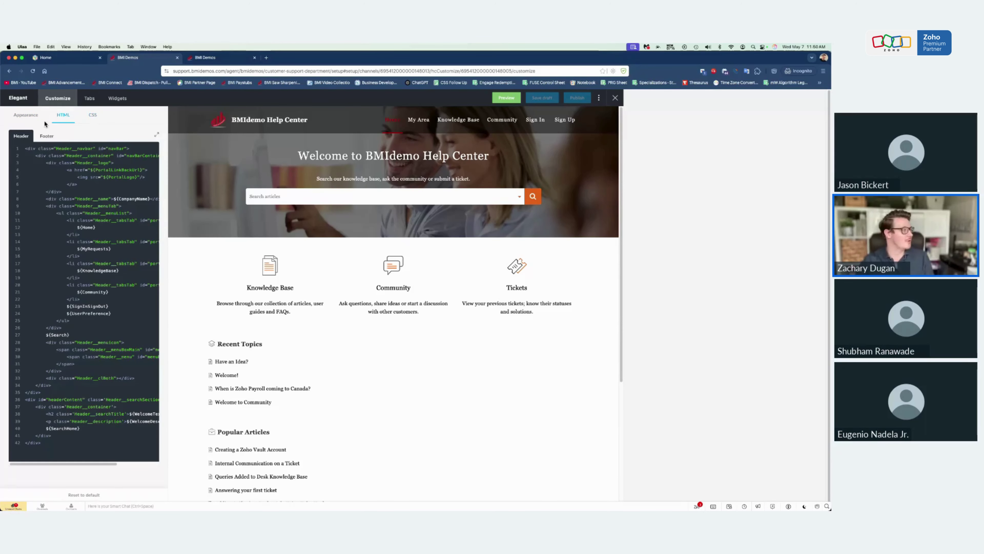
left_click(32, 118)
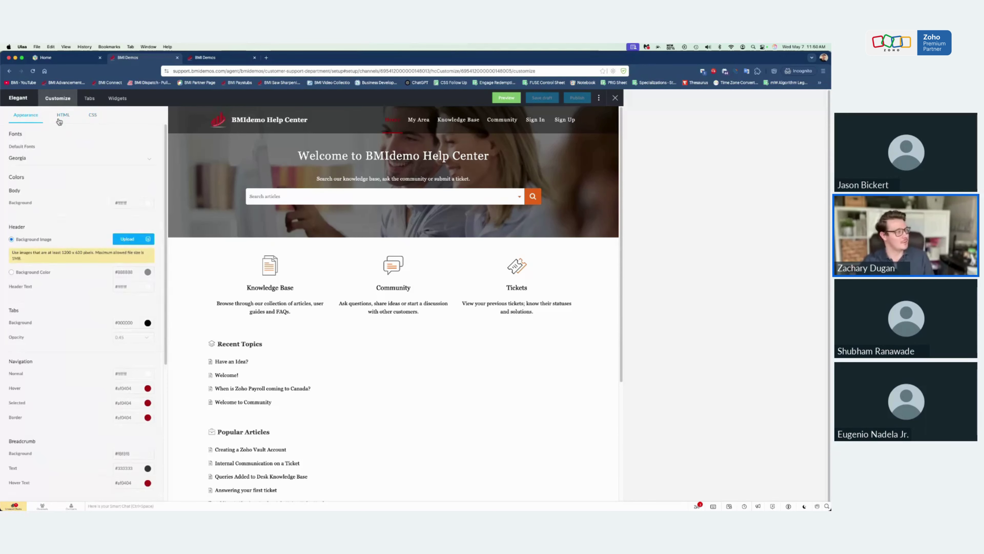
left_click(89, 99)
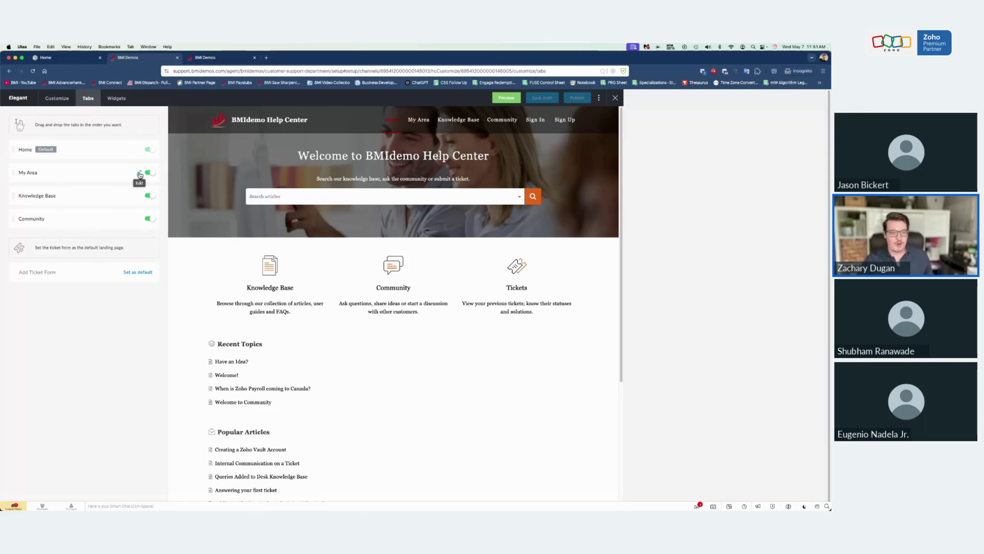
View the My Area tab's display name and visibility options, and open the widget layout of the help center's home page
left_click(139, 173)
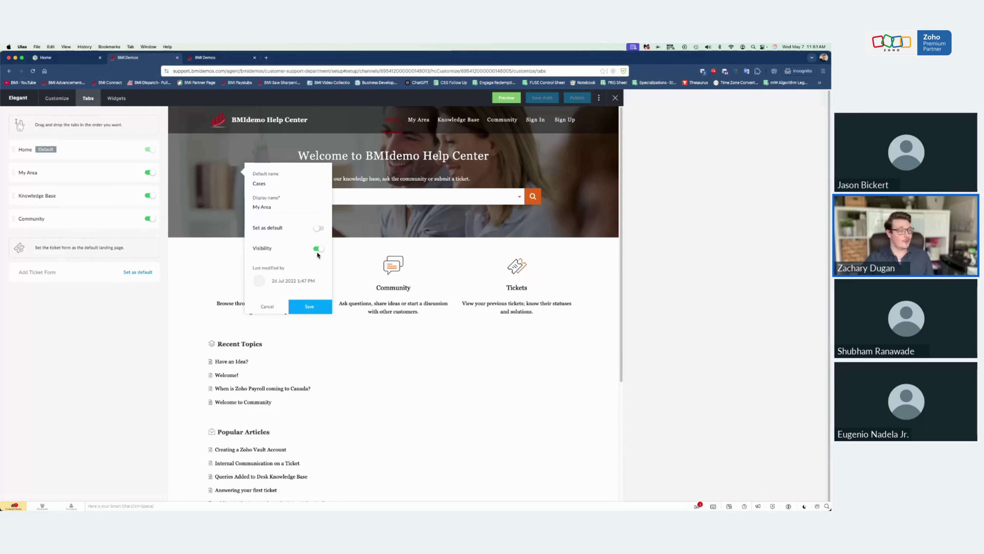
left_click(265, 307)
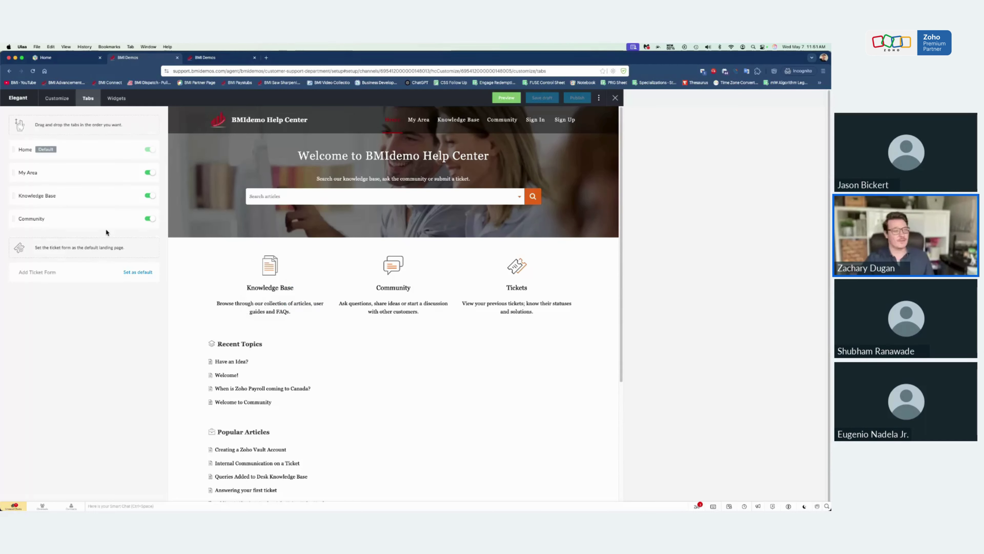
left_click(114, 100)
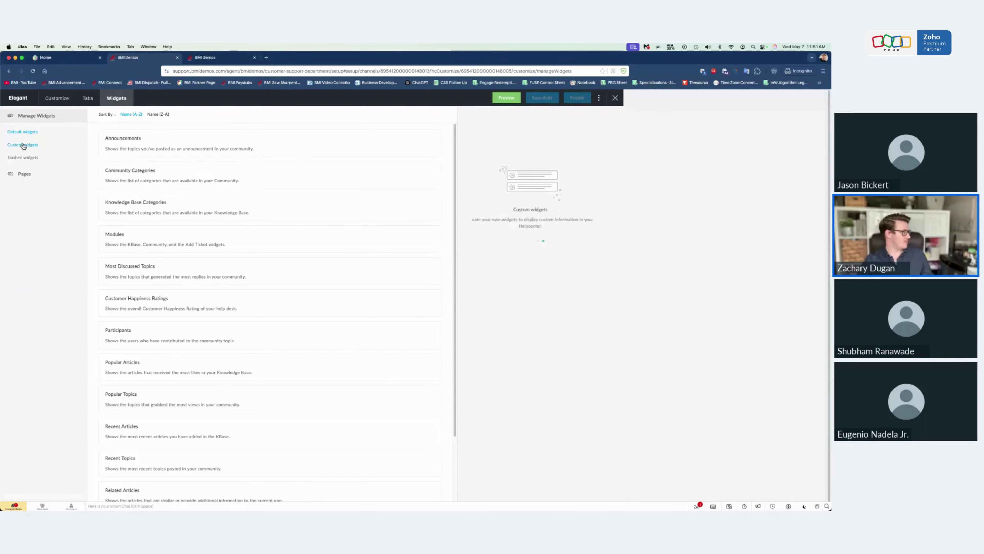
left_click(28, 176)
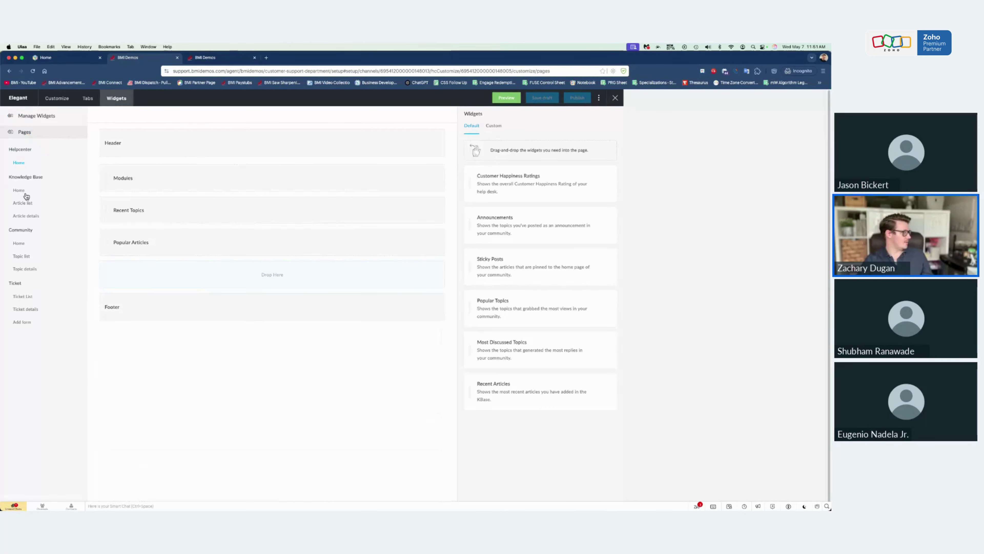
left_click(21, 162)
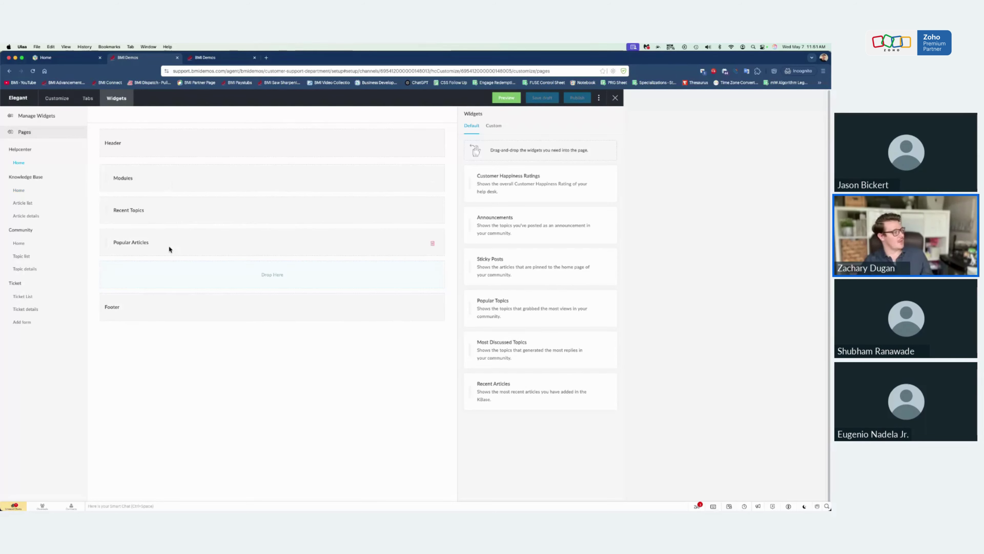
Switch to the live help center and look through the Recent Topics and Popular Articles sections on its home page
key("ctrl+Up")
left_click(136, 322)
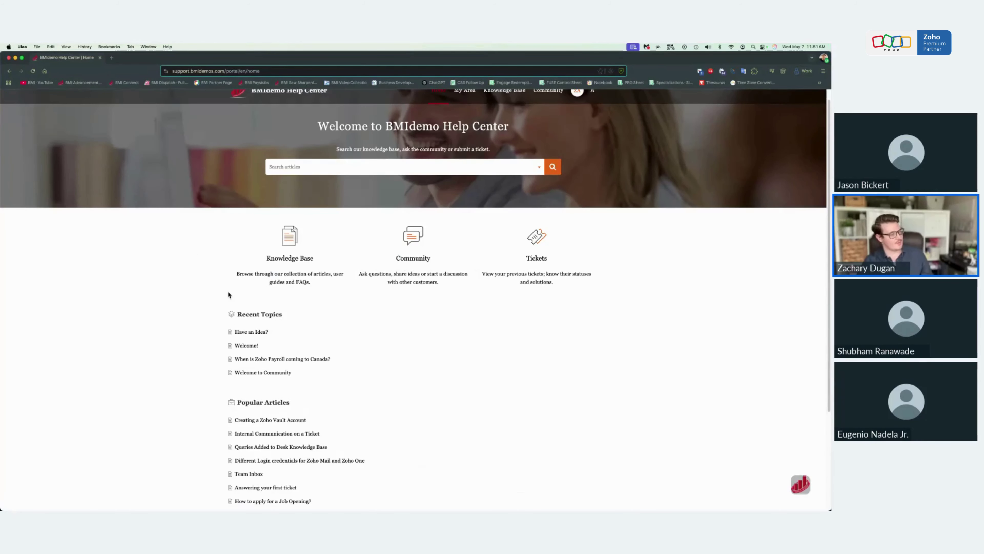
scroll(227, 291, "down", 2)
scroll(298, 351, "down", 2)
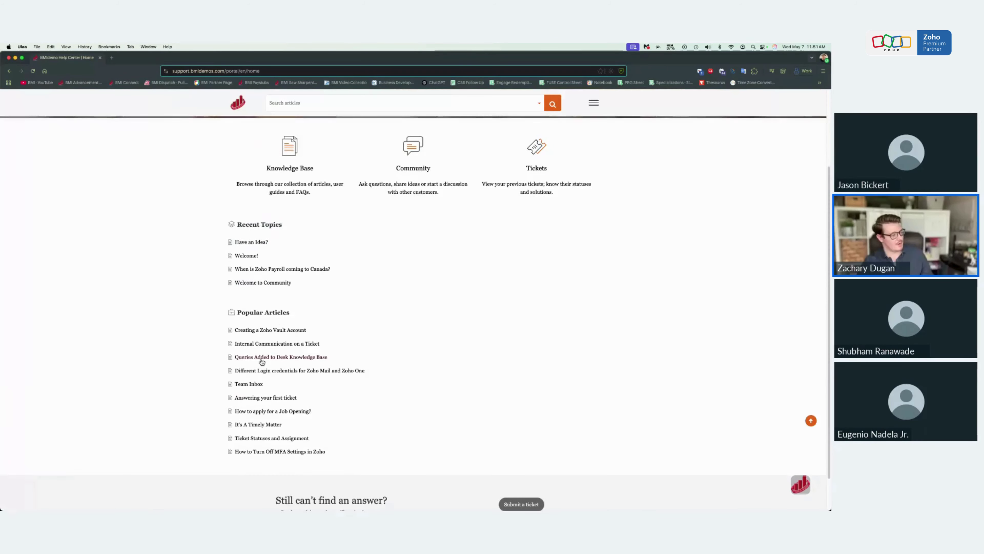
scroll(284, 358, "down", 2)
scroll(284, 358, "up", 10)
Return to the theme editor and add the Announcements widget between Header and Modules on the help center's home page
key("ctrl+Up")
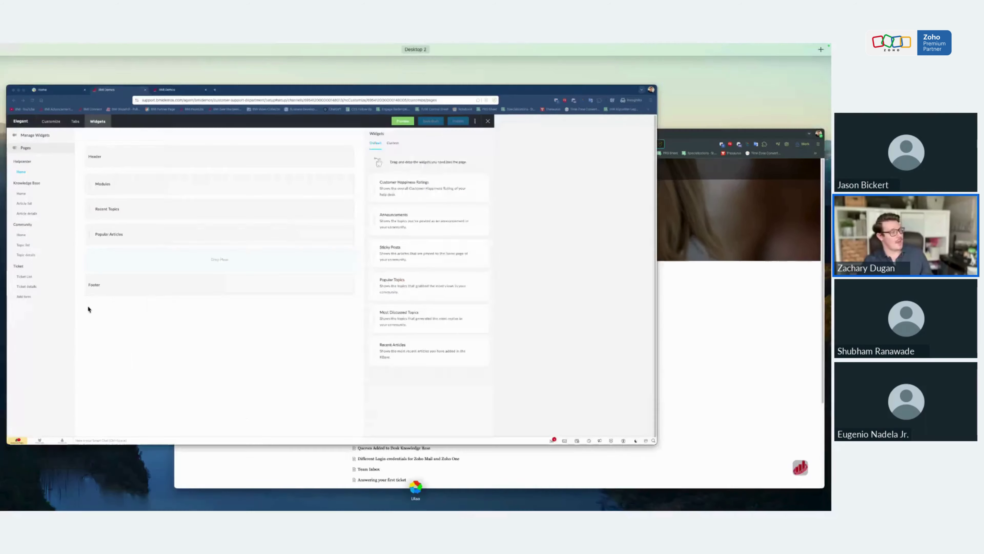
left_click(88, 309)
left_click_drag(471, 226, 168, 176)
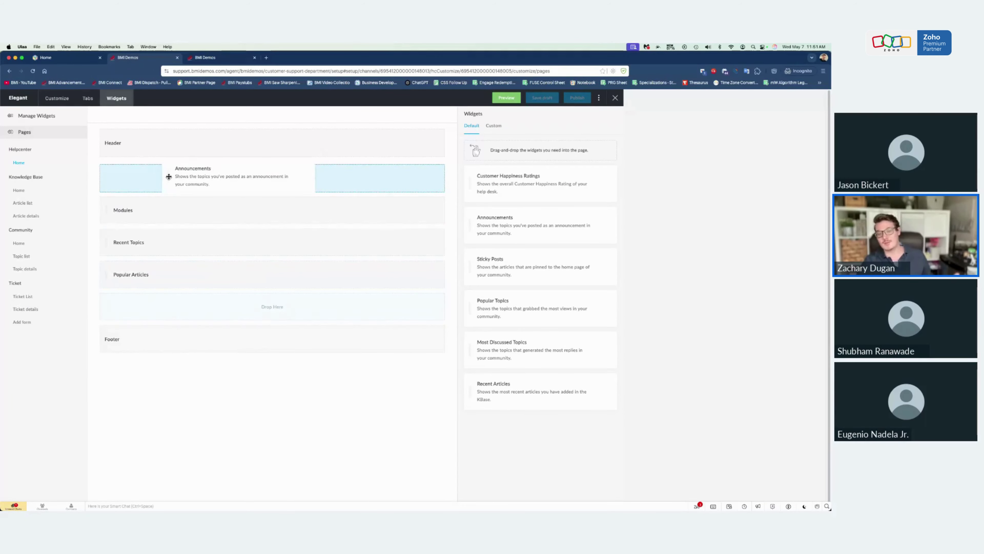
left_click_drag(169, 176, 168, 175)
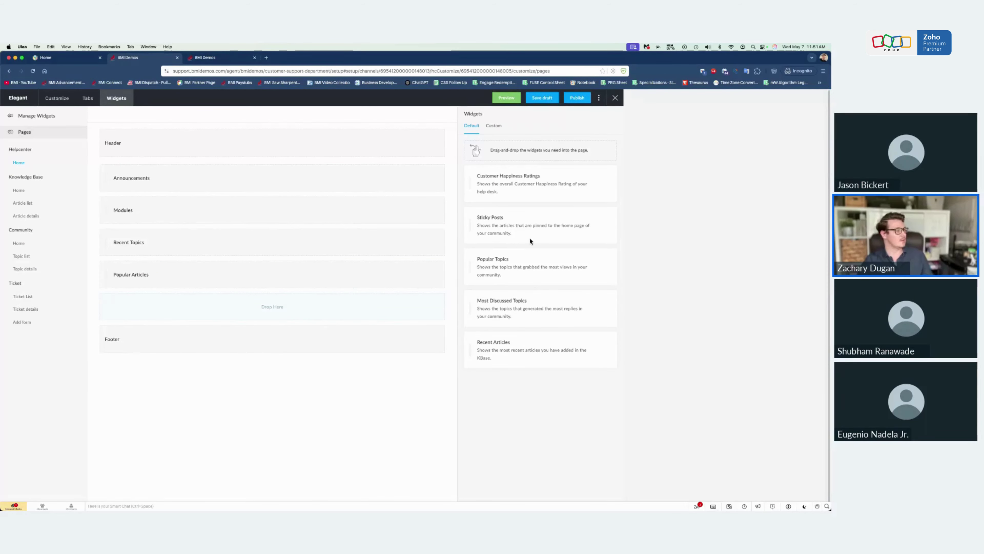
Preview the customized home page in desktop, tablet and phone layouts, including the phone navigation menu, and close the preview
left_click(506, 98)
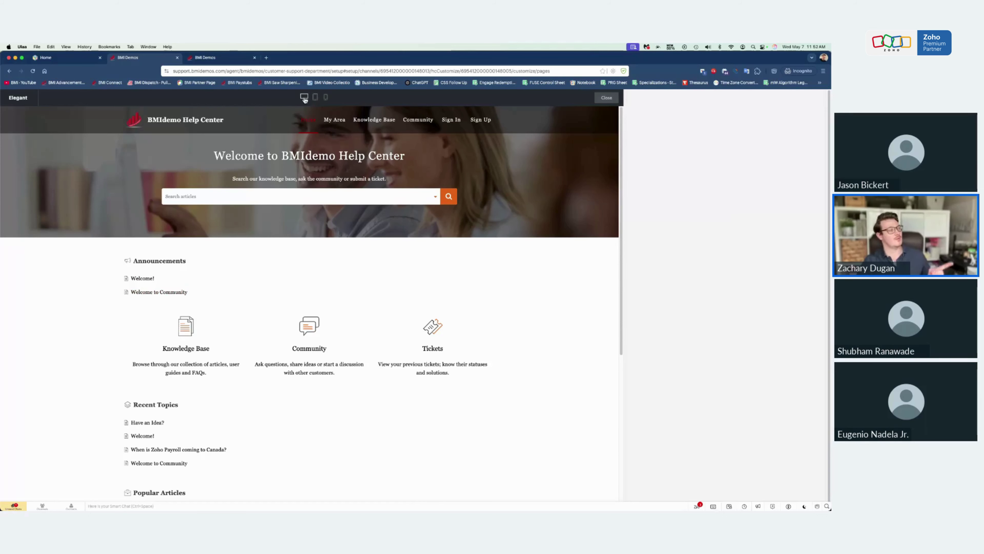
left_click(315, 98)
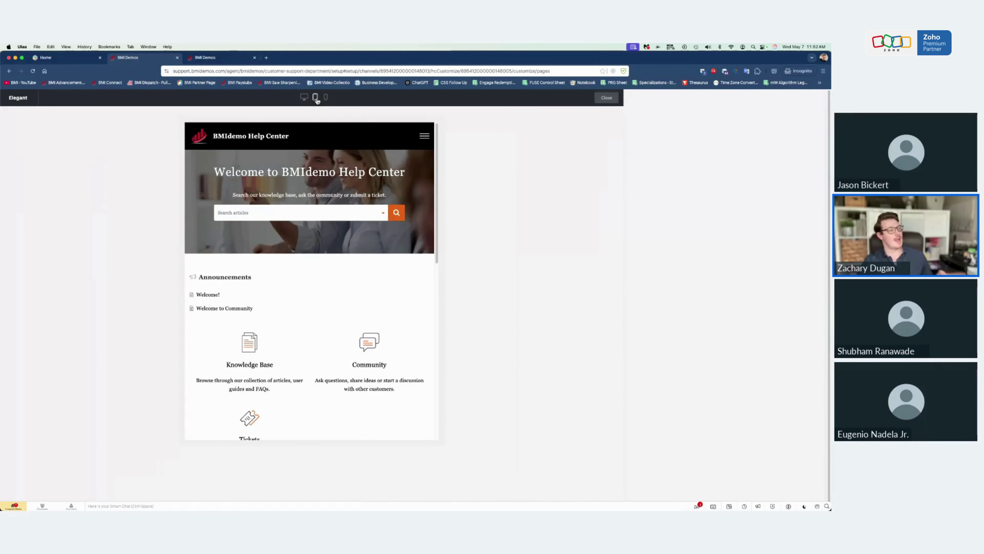
left_click(325, 97)
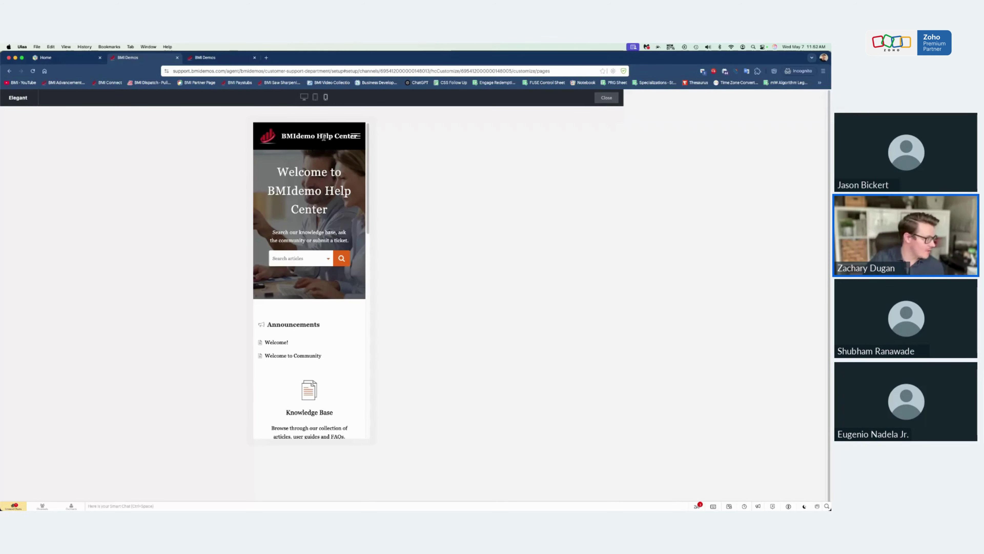
left_click(358, 138)
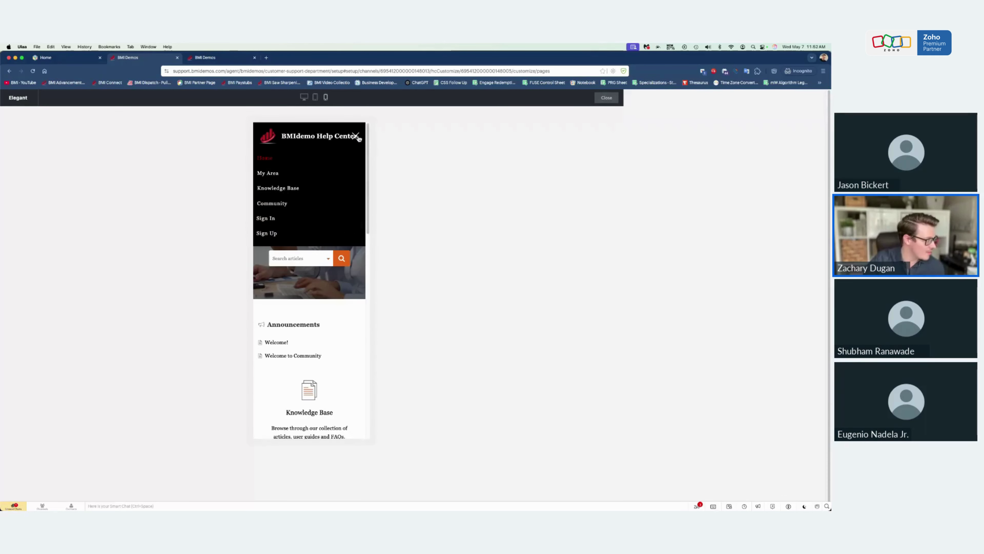
left_click(358, 138)
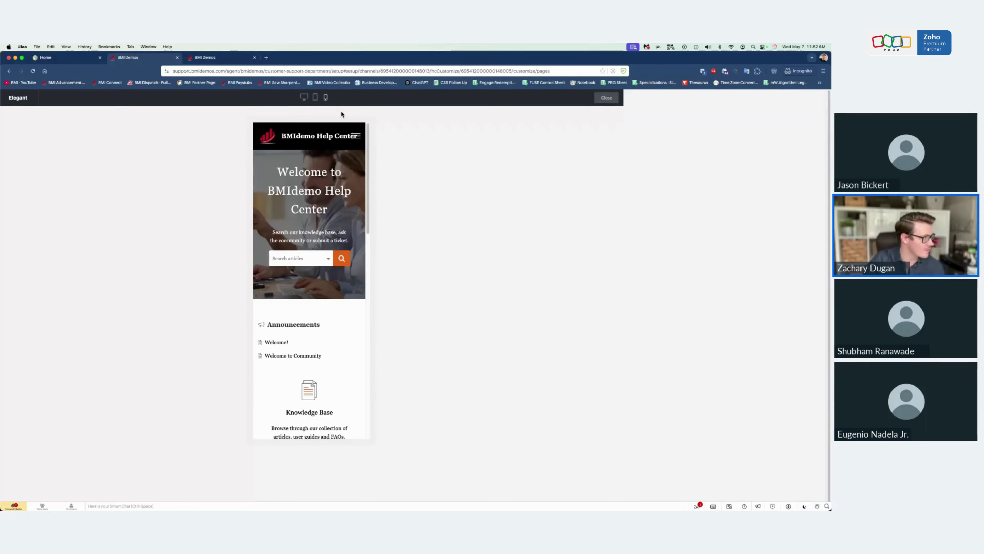
left_click(303, 99)
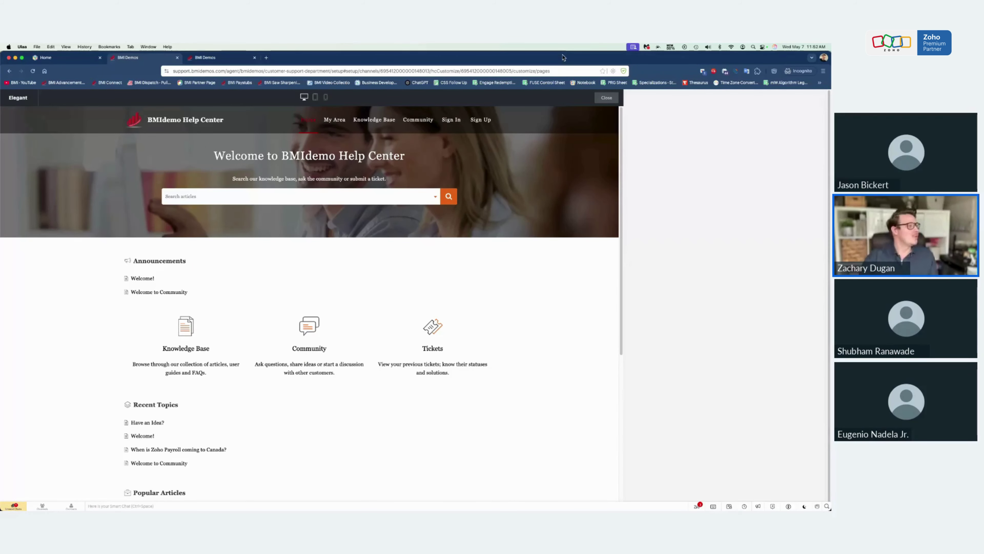
left_click(611, 99)
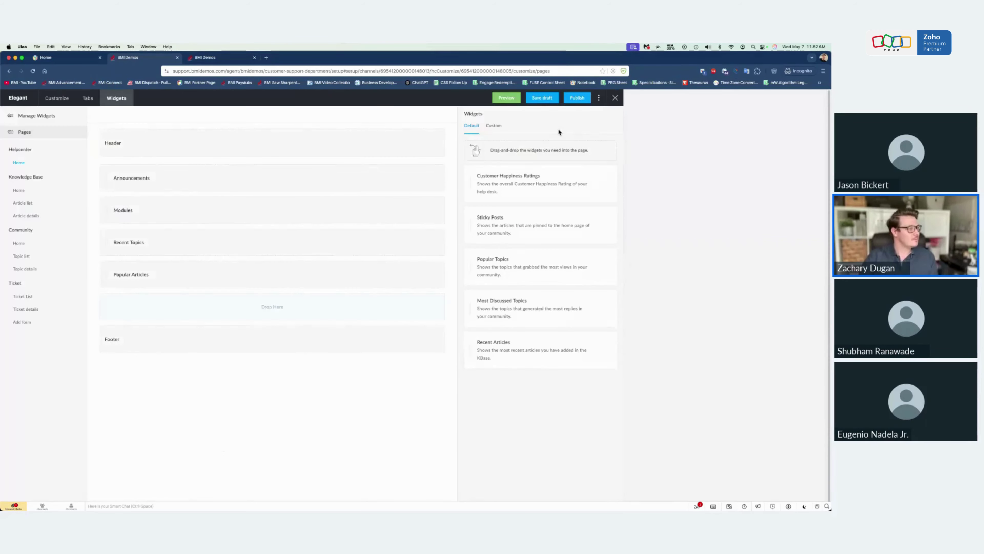
Leave the Elegant theme editor without saving the changes and return to the Help Center setup
left_click(615, 100)
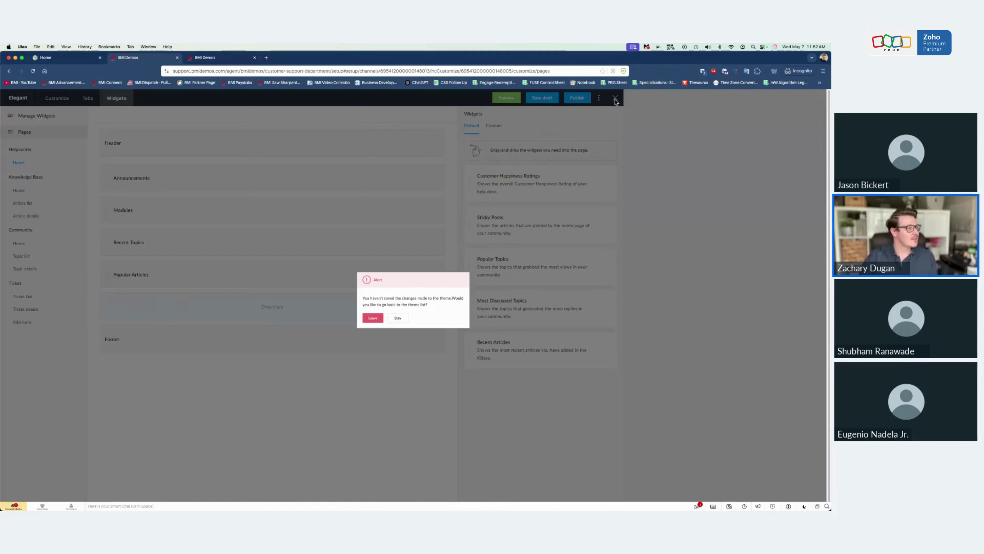
left_click(367, 321)
left_click(10, 97)
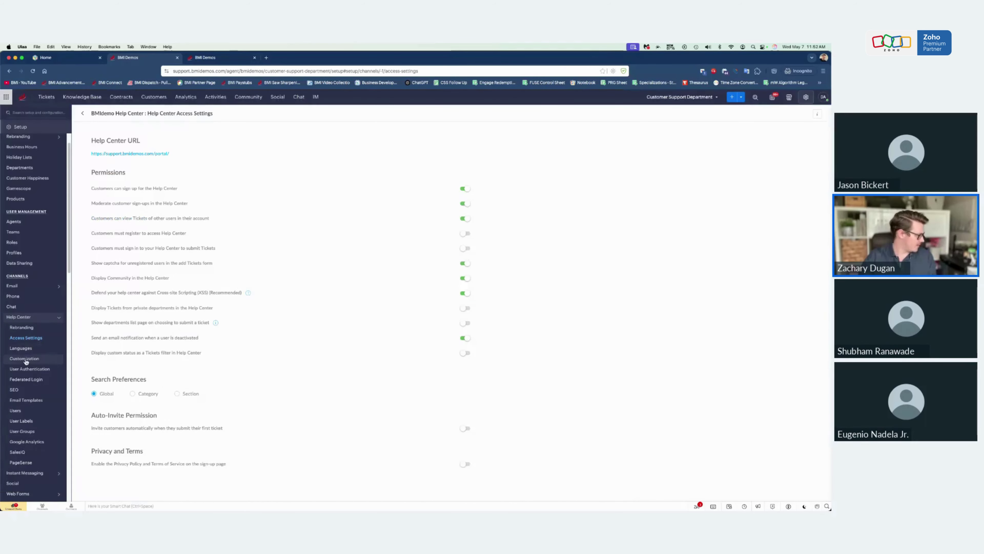
left_click(27, 358)
left_click(15, 99)
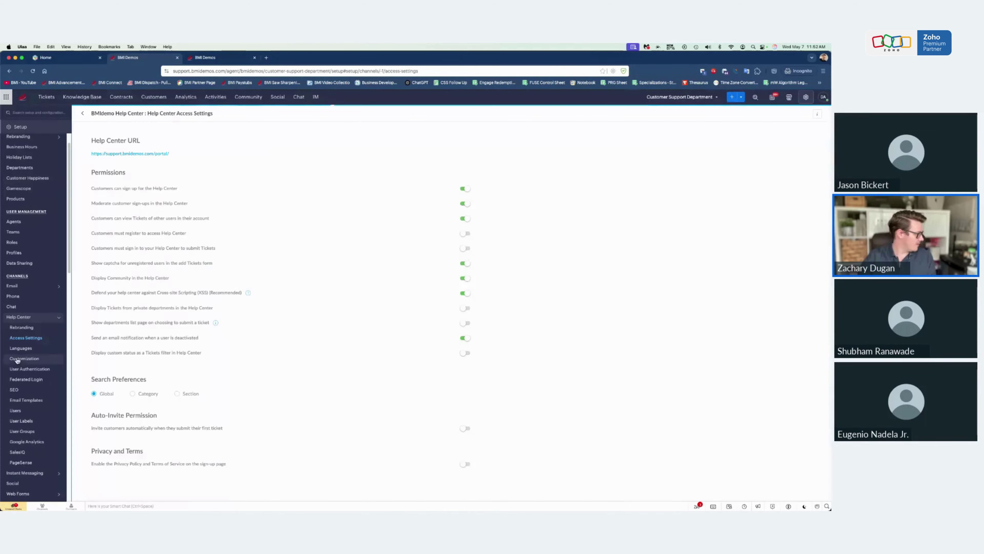
View the help center's SAML user authentication settings and its Federated Login providers
left_click(27, 370)
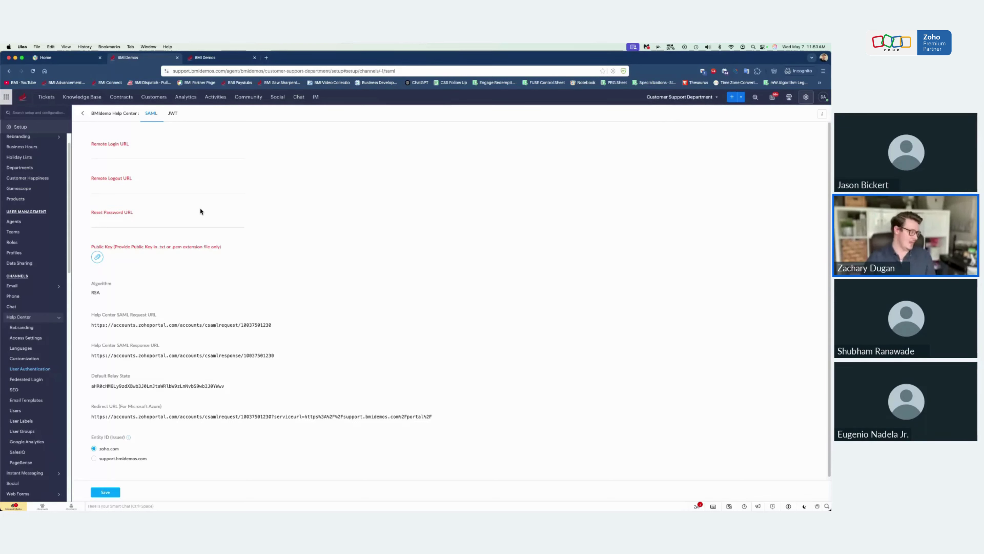
left_click(23, 380)
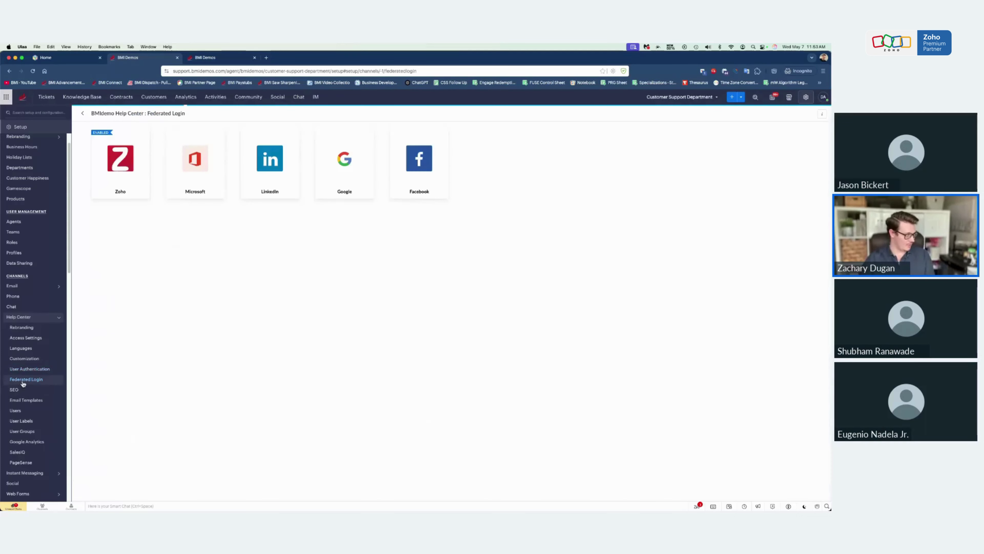
mouse_move(132, 174)
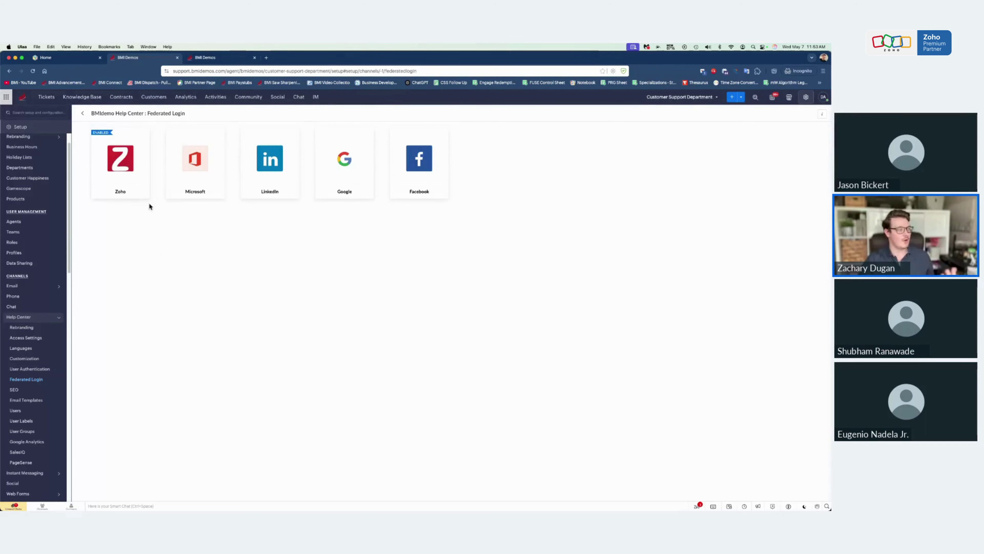
mouse_move(198, 197)
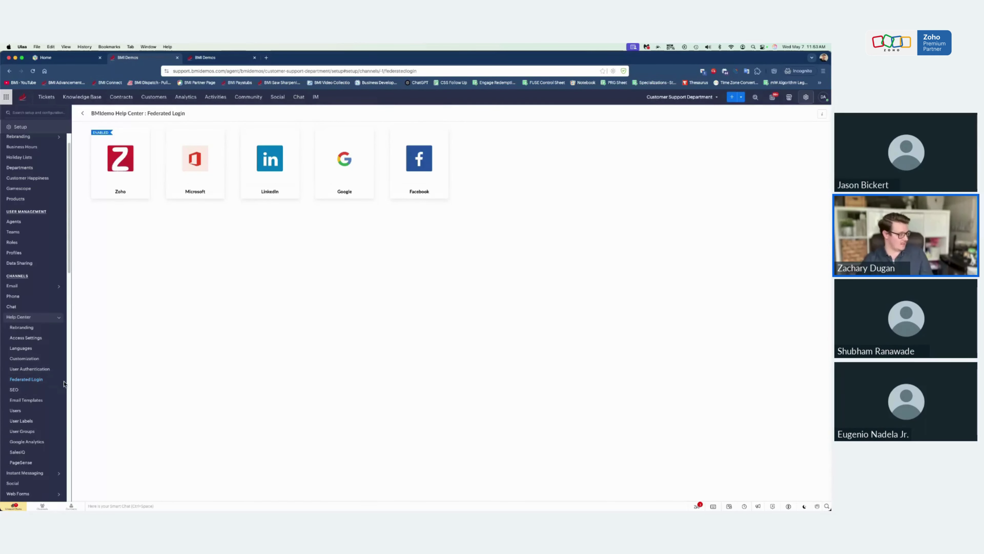
Review the help center's SEO settings, including the meta title, description, keywords, Noindex And Nofollow and XML sitemap
left_click(14, 392)
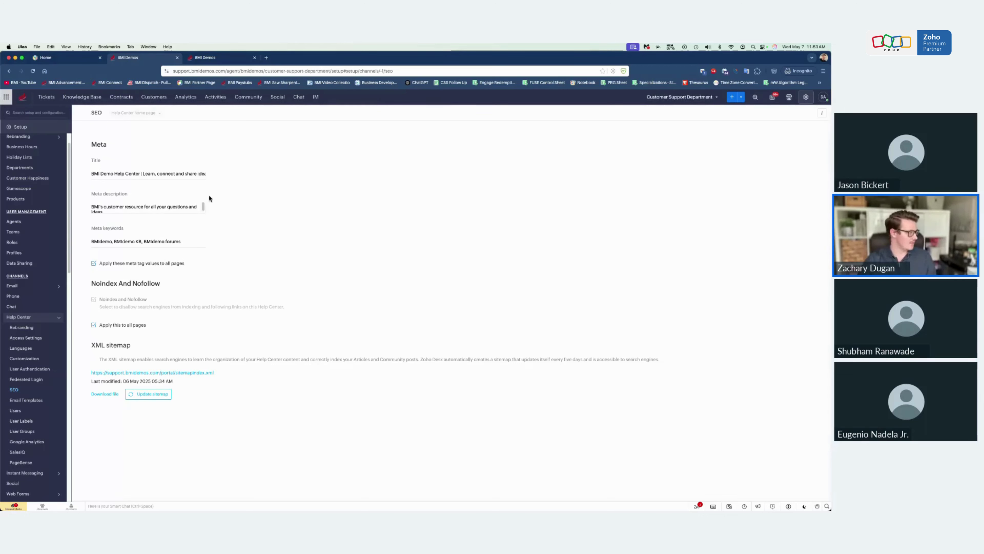
left_click(146, 242)
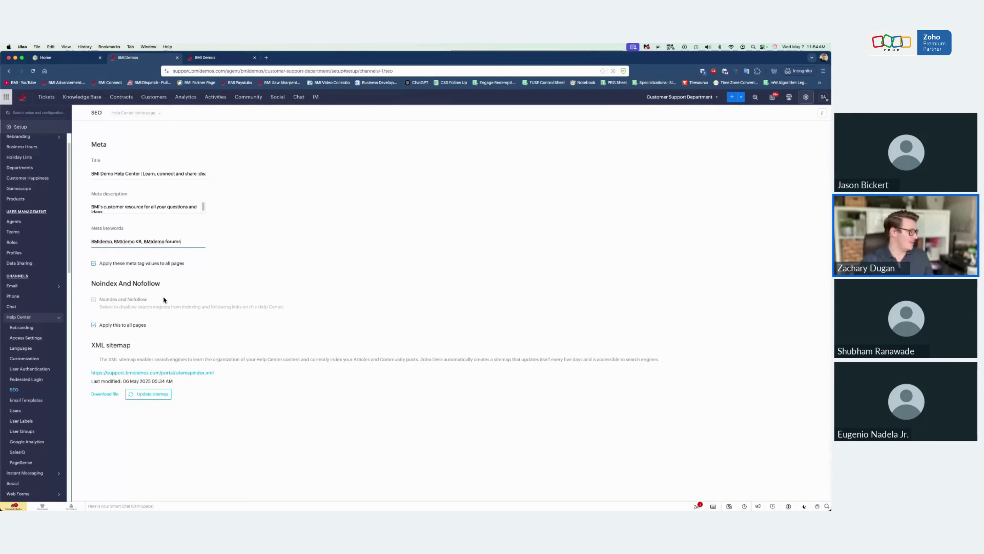
scroll(42, 388, "down", 1)
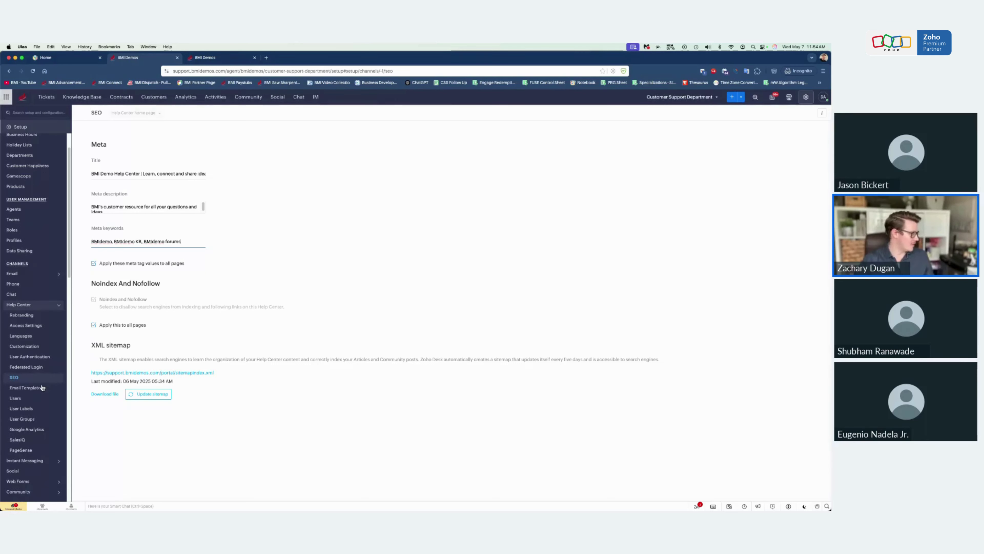
scroll(42, 388, "down", 1)
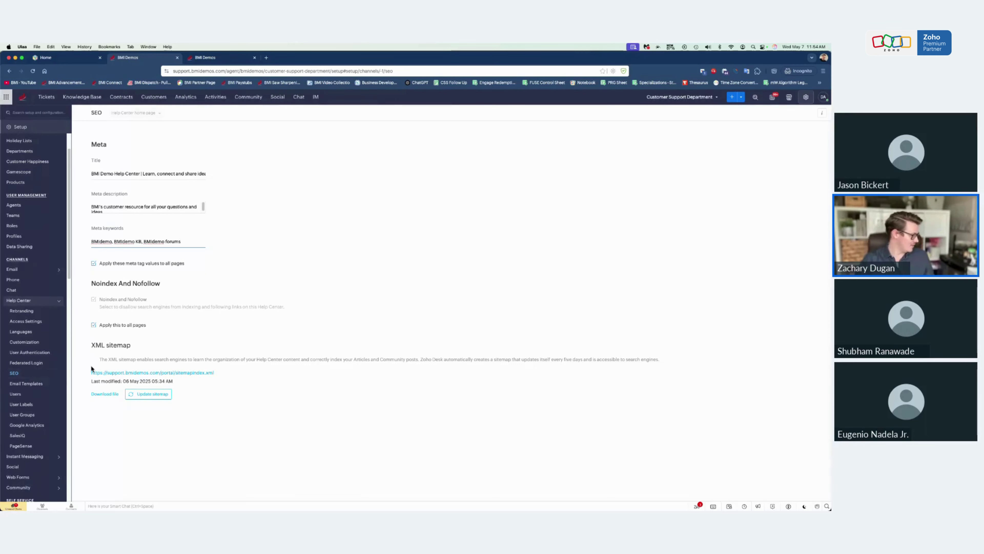
Open the Help Center email templates and read through the Invitation message
left_click(40, 384)
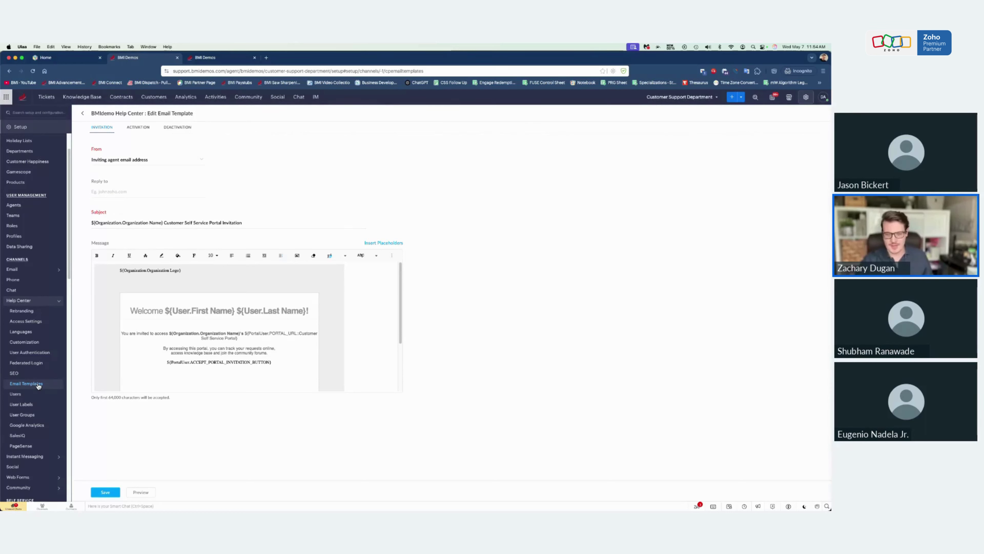
scroll(207, 360, "down", 2)
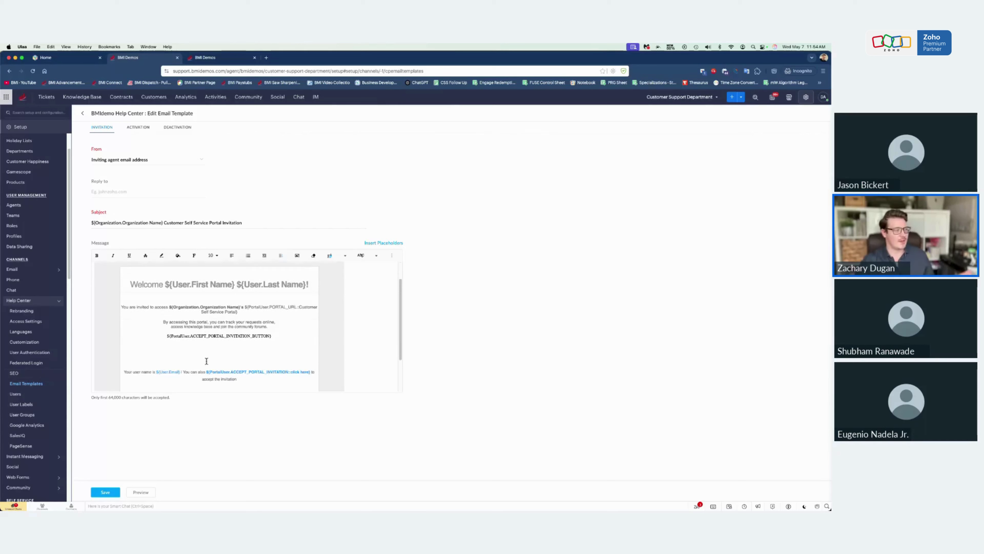
scroll(170, 302, "up", 2)
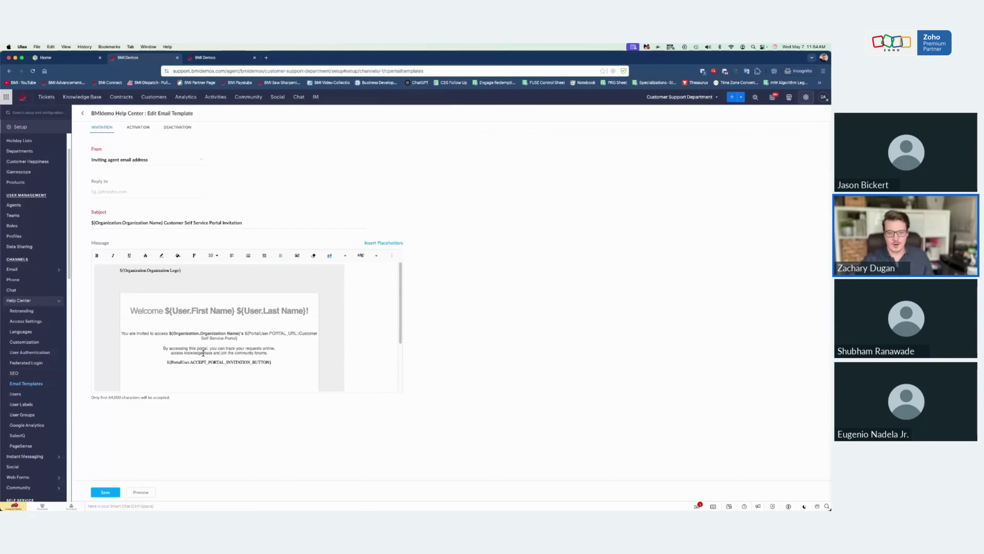
scroll(203, 353, "down", 3)
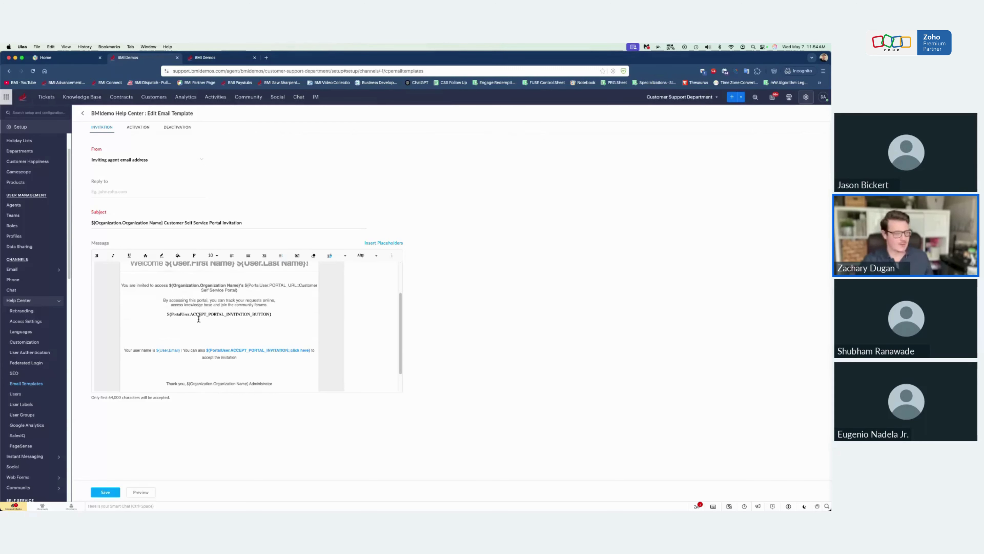
scroll(190, 328, "down", 1)
Open the help center's Users page, view the Invite End User(s) form and close it without sending an invitation
scroll(34, 392, "down", 1)
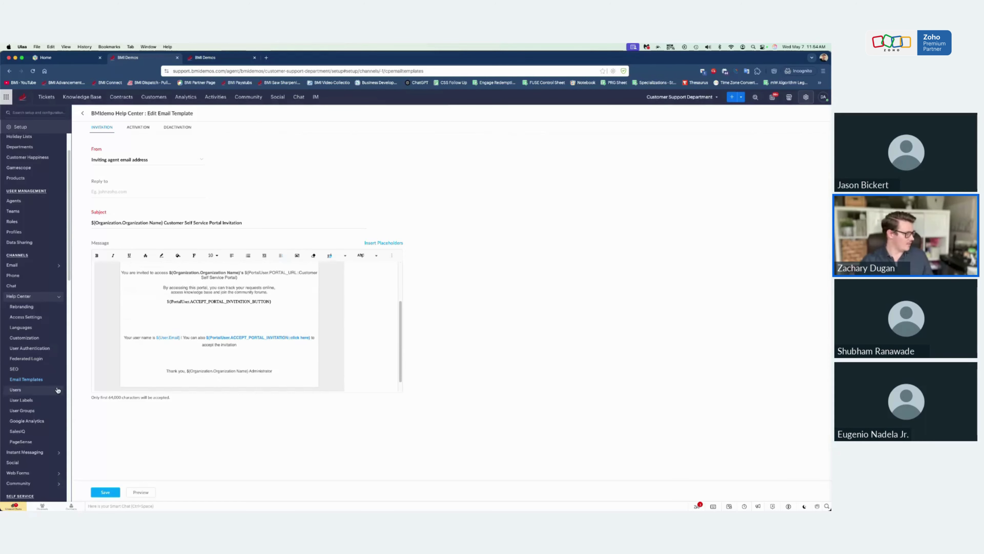
left_click(16, 385)
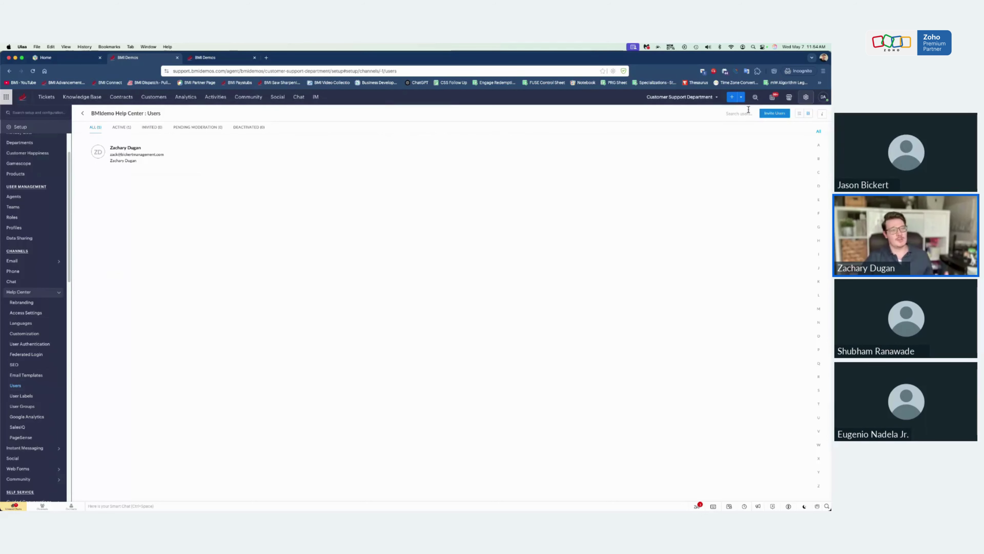
left_click(775, 115)
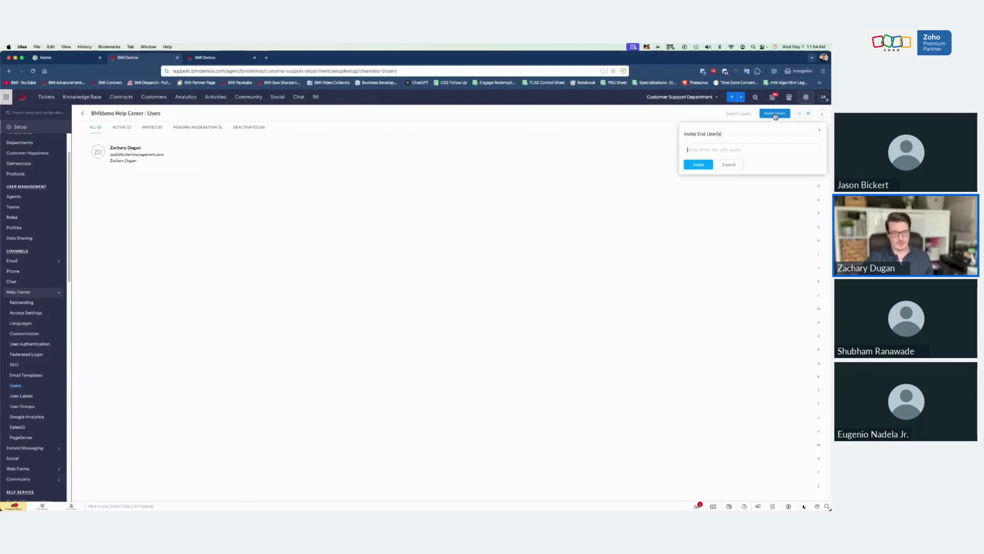
left_click(819, 131)
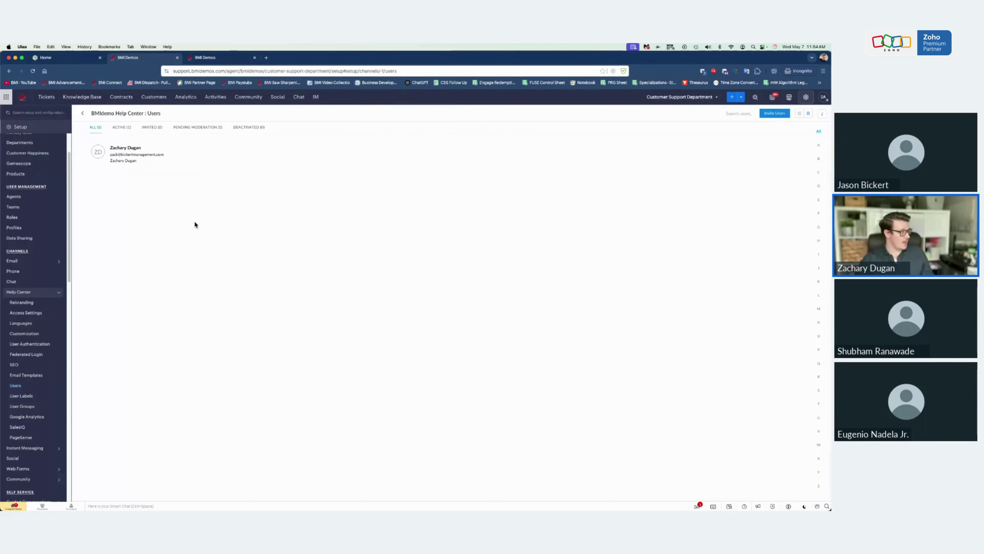
View the Pending Moderation, Invited and All user lists, open the listed user's Customer Information and cancel without changes
left_click(198, 128)
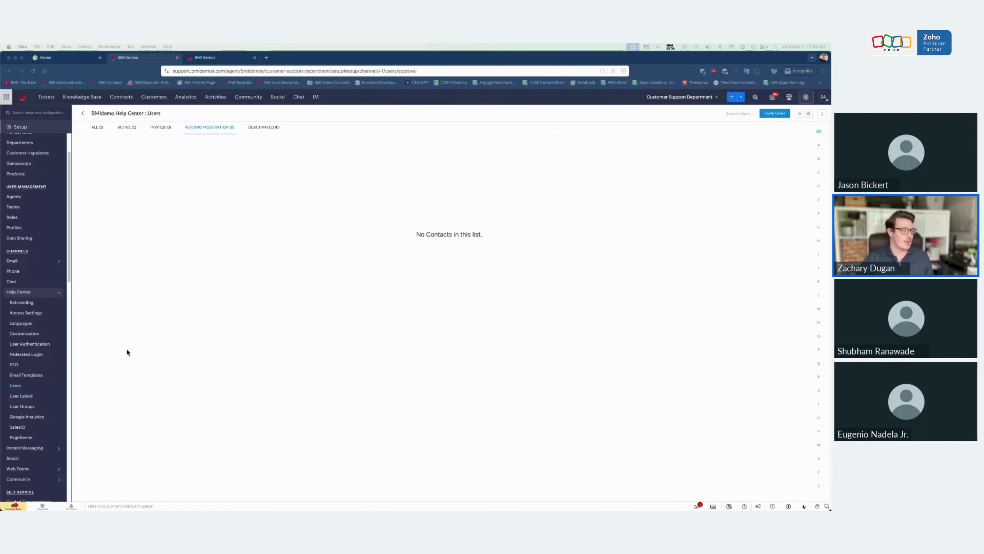
left_click(162, 127)
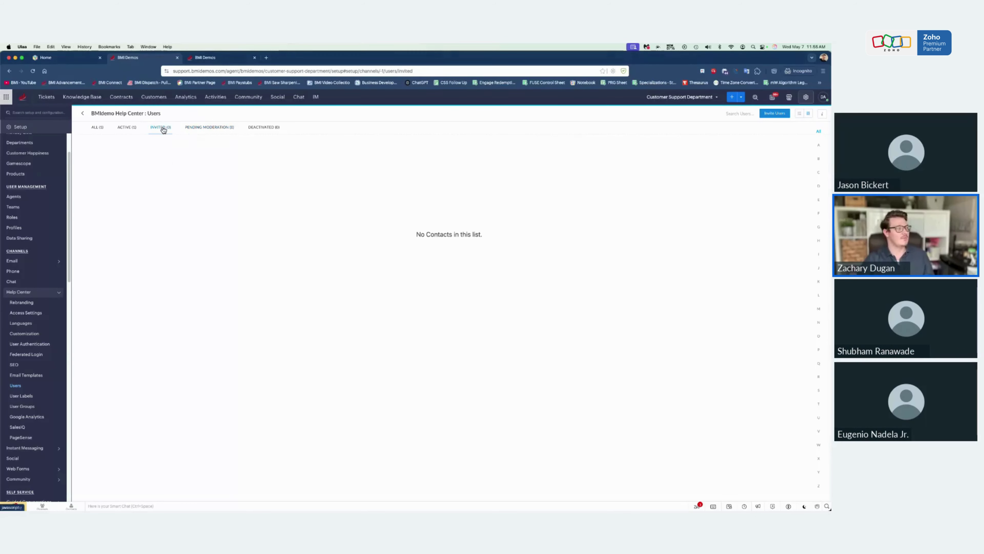
left_click(101, 131)
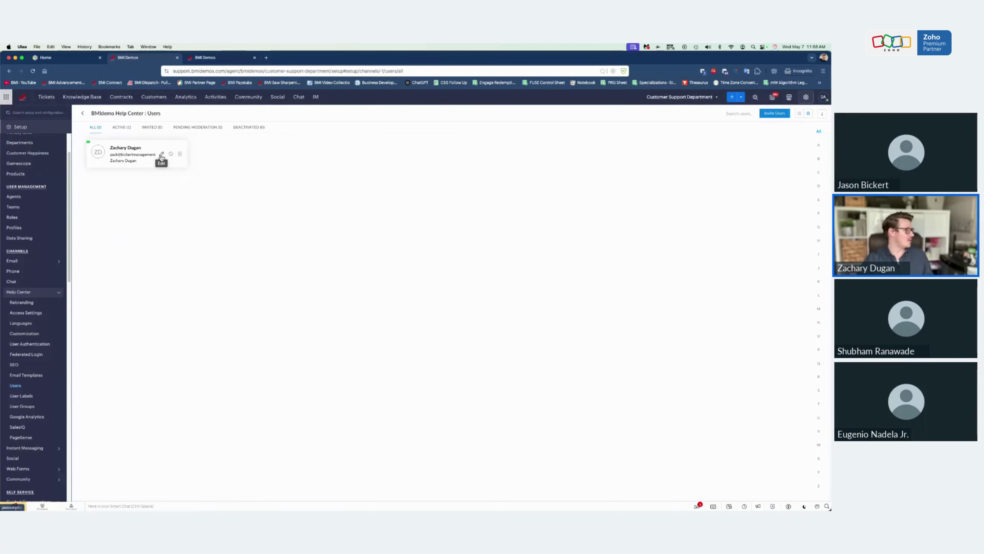
left_click(162, 154)
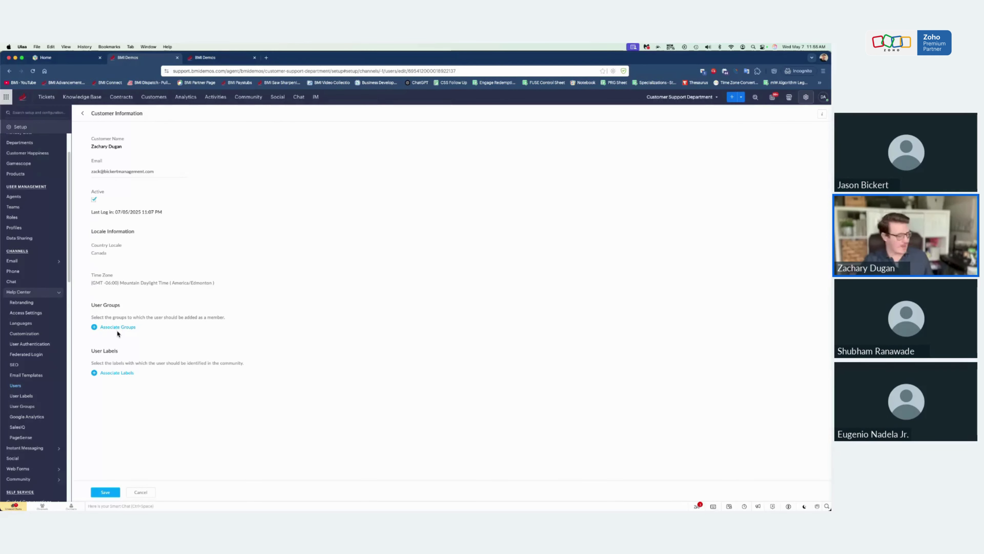
left_click(140, 493)
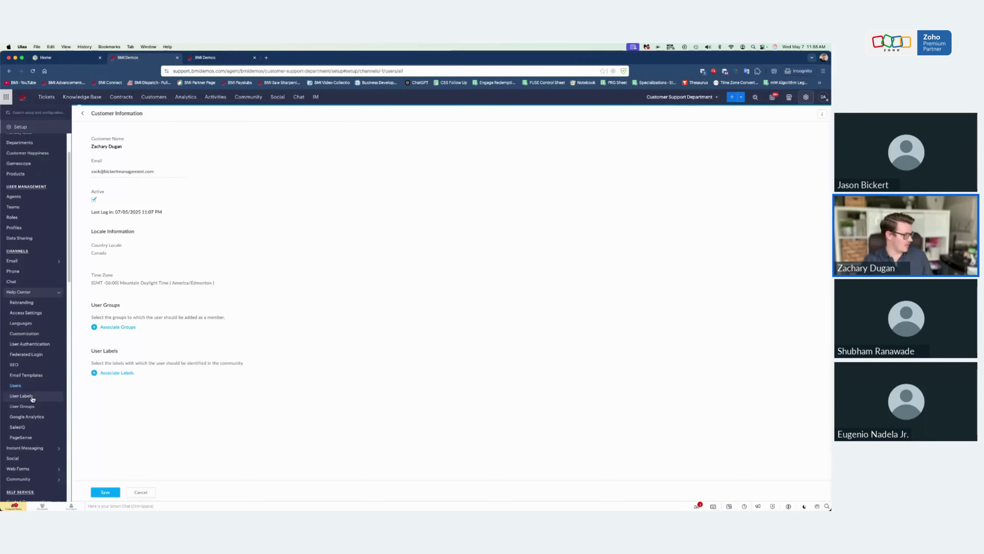
Review the help center's User Labels and User Groups pages, plus its Google Analytics, SalesIQ and PageSense integrations
left_click(26, 397)
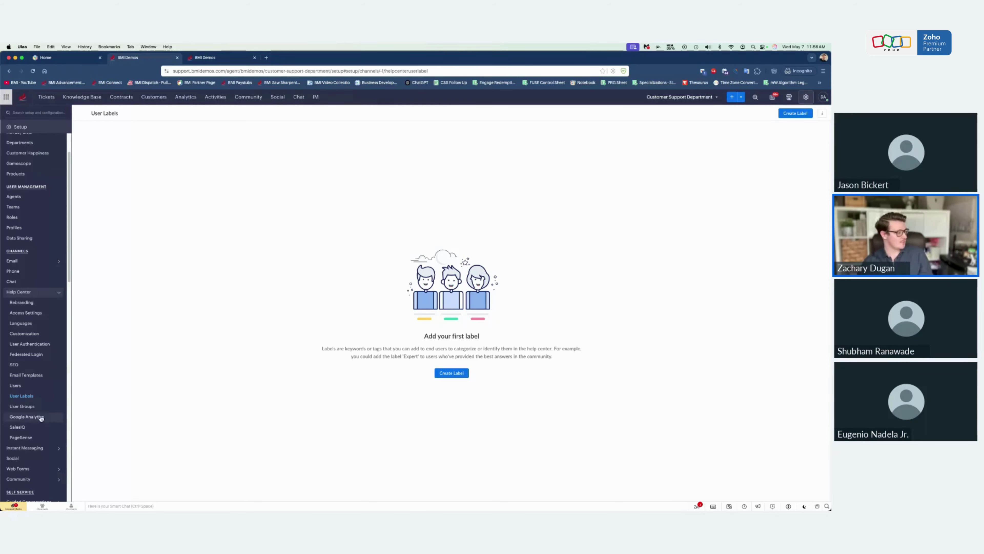
left_click(24, 406)
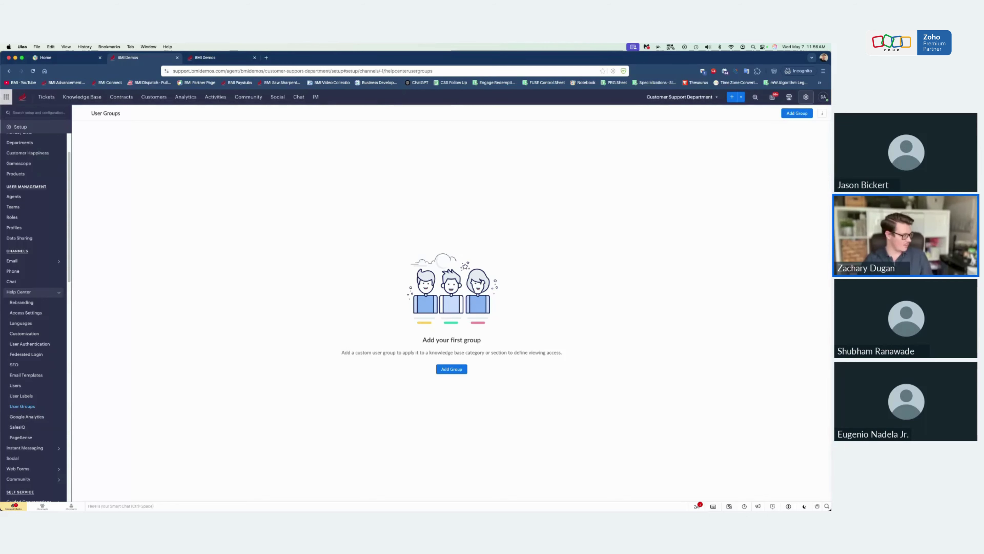
left_click(28, 417)
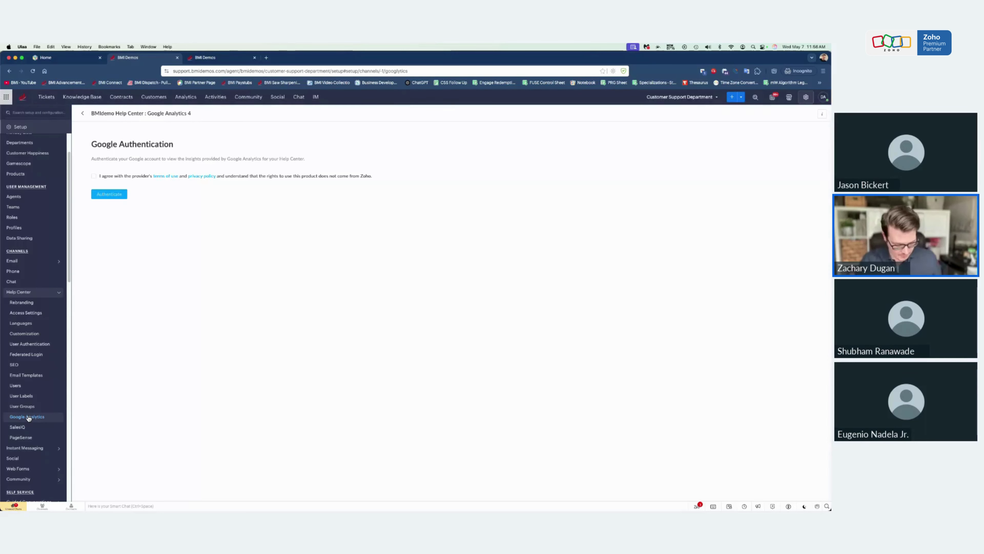
left_click(17, 426)
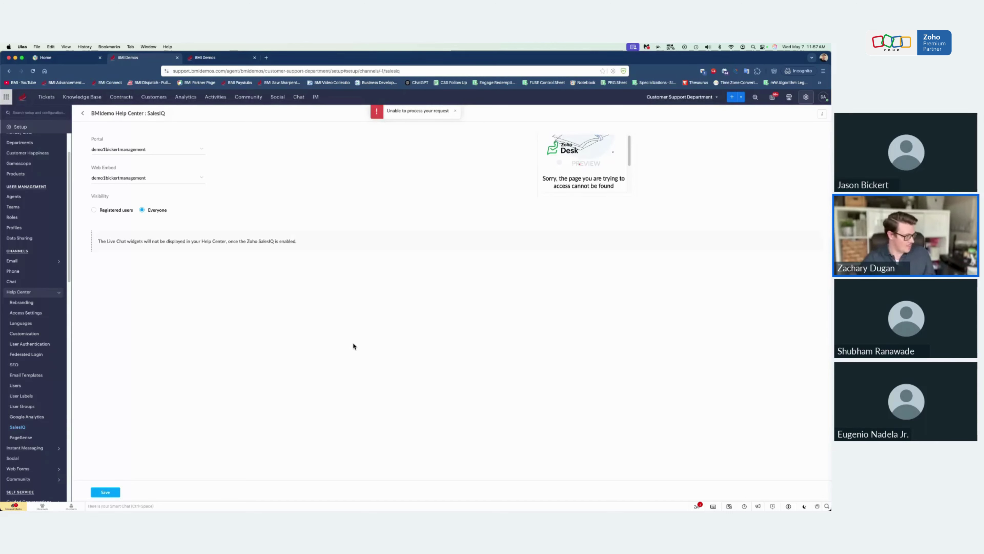
left_click(26, 439)
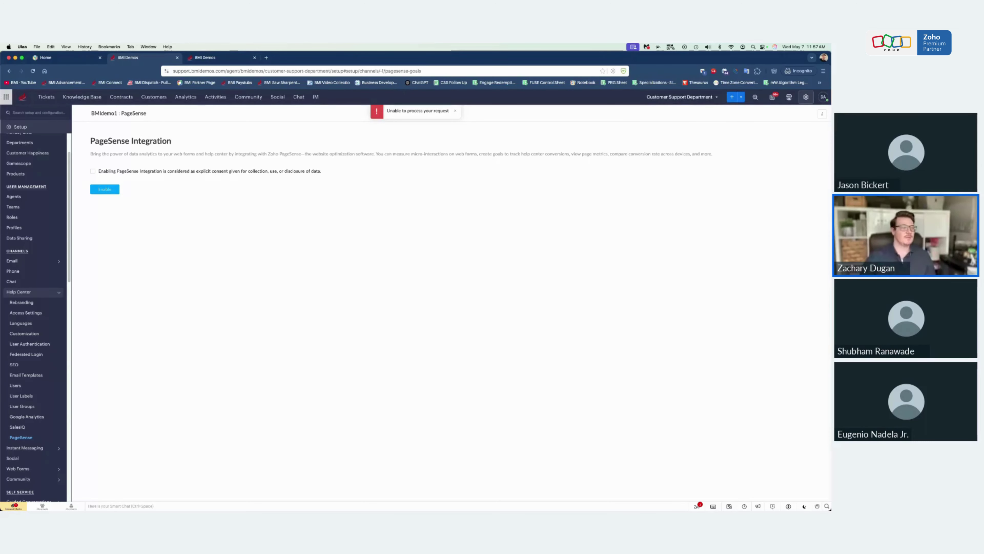
left_click(455, 111)
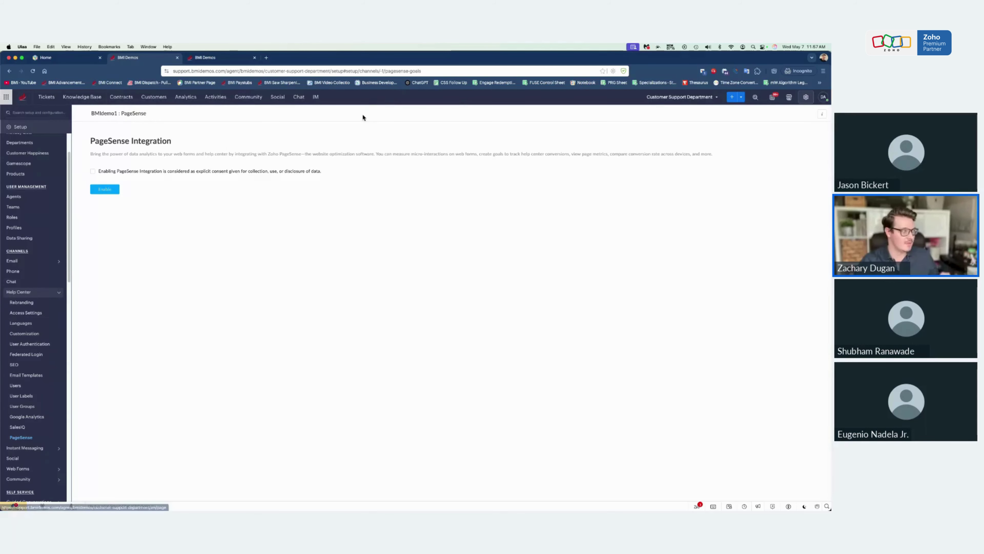
Open Zia's Answer Bot setup for the Customer Support Department and open BMIDemo Bot for editing
left_click(806, 98)
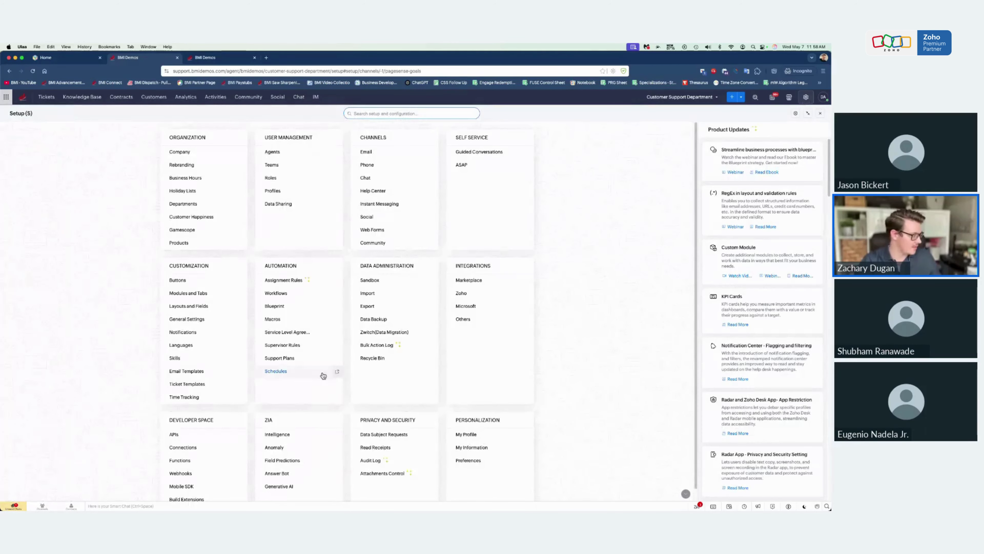
scroll(346, 419, "down", 1)
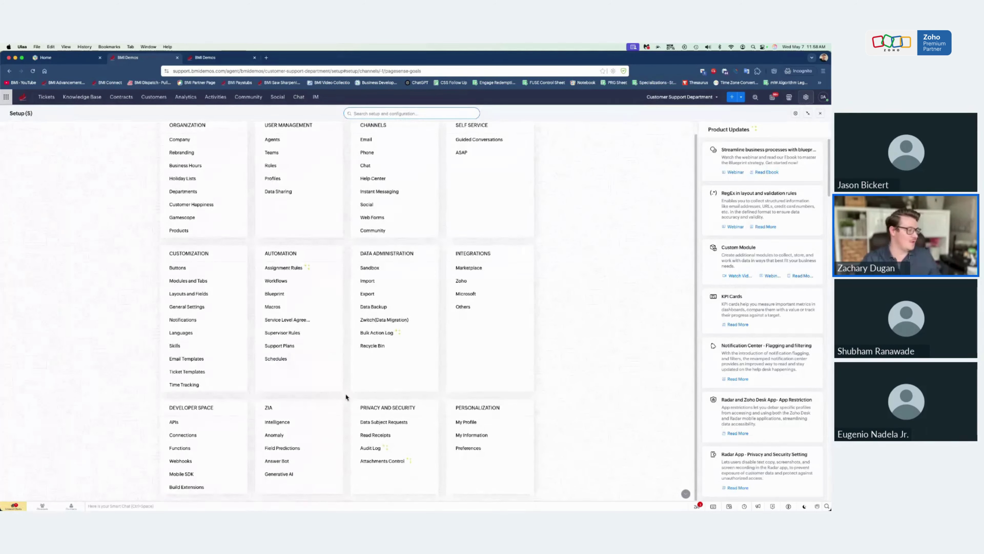
left_click(275, 461)
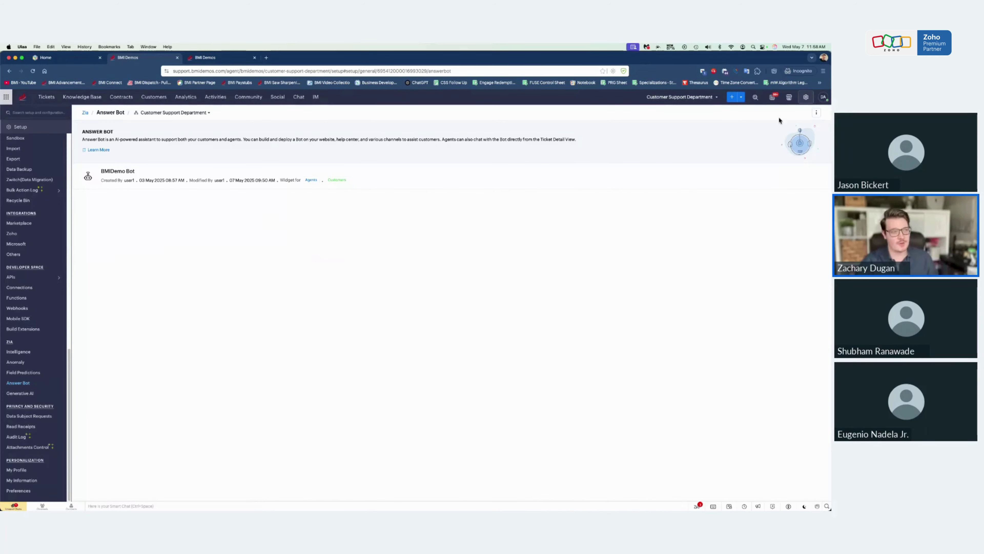
mouse_move(773, 182)
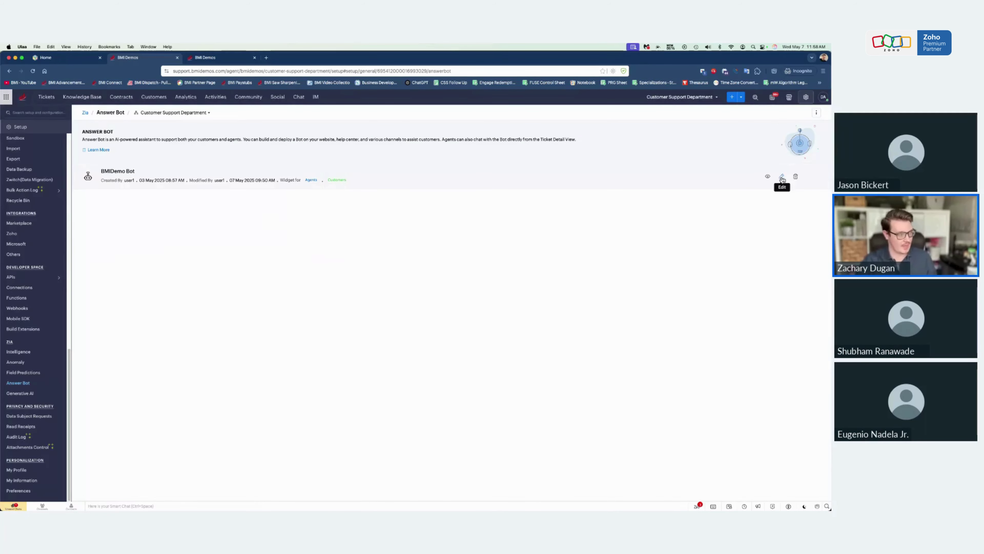
left_click(782, 177)
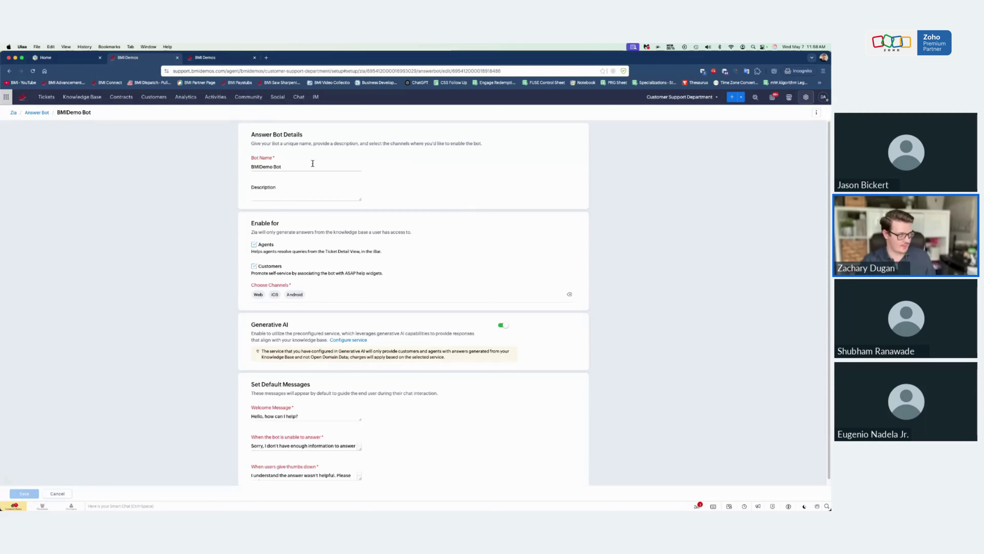
Review BMIDemo Bot's settings and view the additional channels offered for customers, without selecting any
scroll(299, 228, "down", 1)
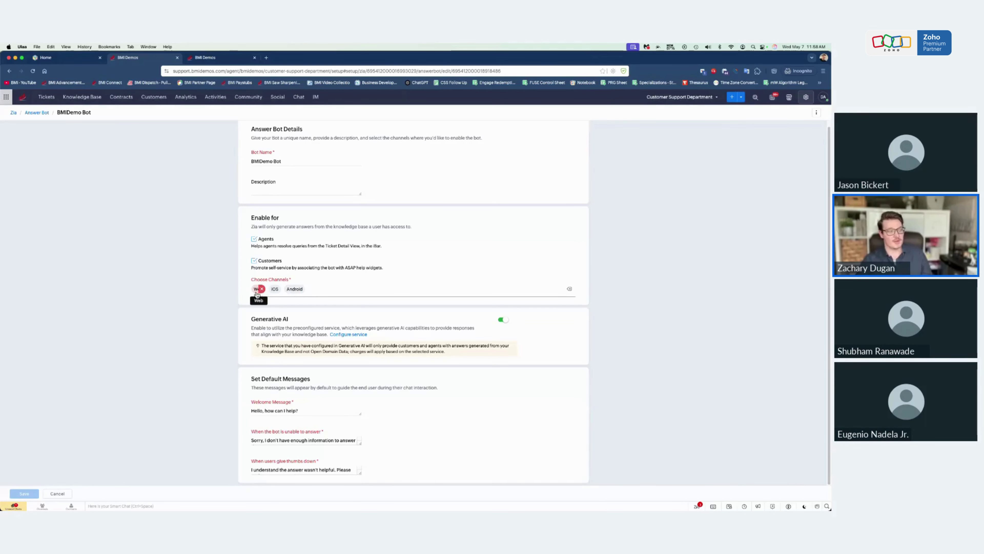
left_click(318, 292)
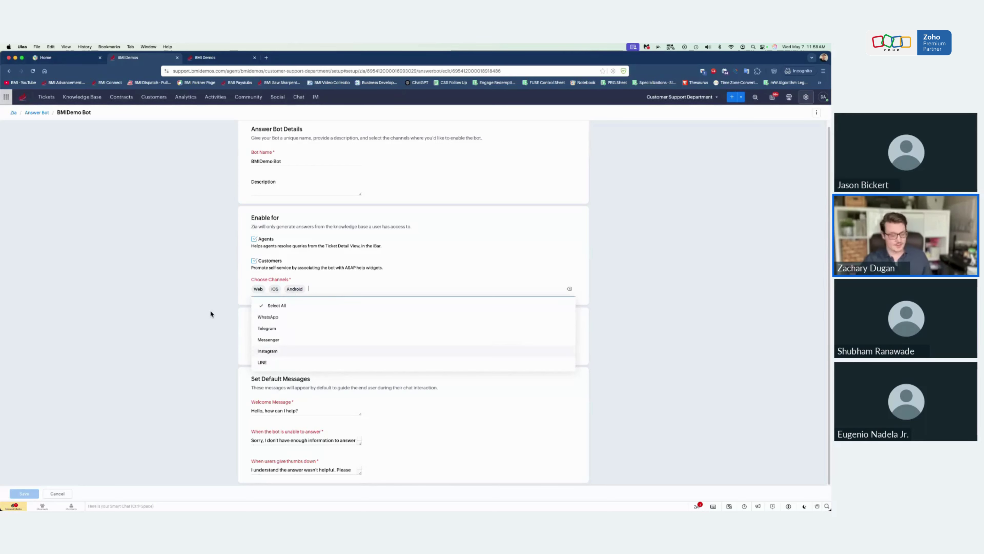
left_click(239, 319)
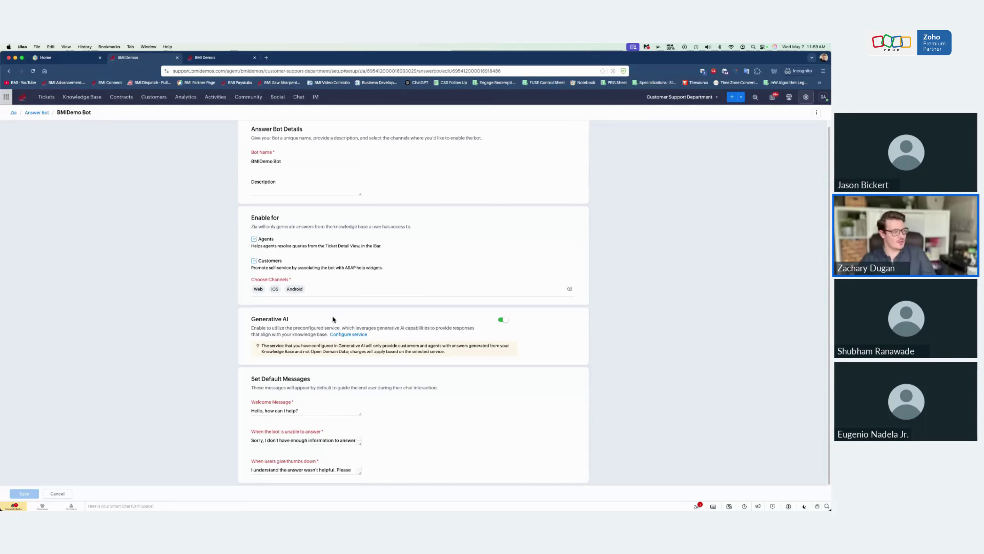
Open the bot's Generative AI service configuration and review its feature preferences and available services
left_click(358, 335)
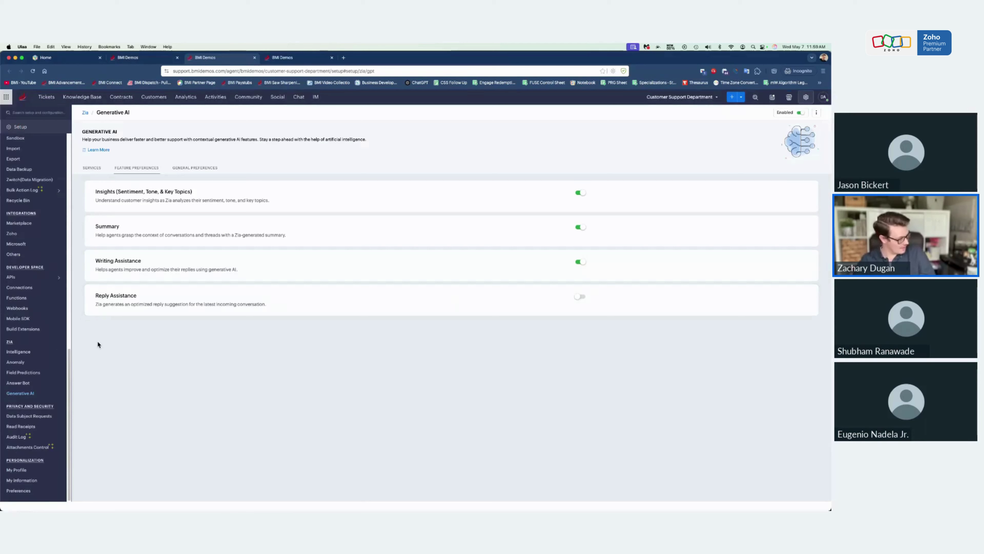
scroll(23, 383, "down", 3)
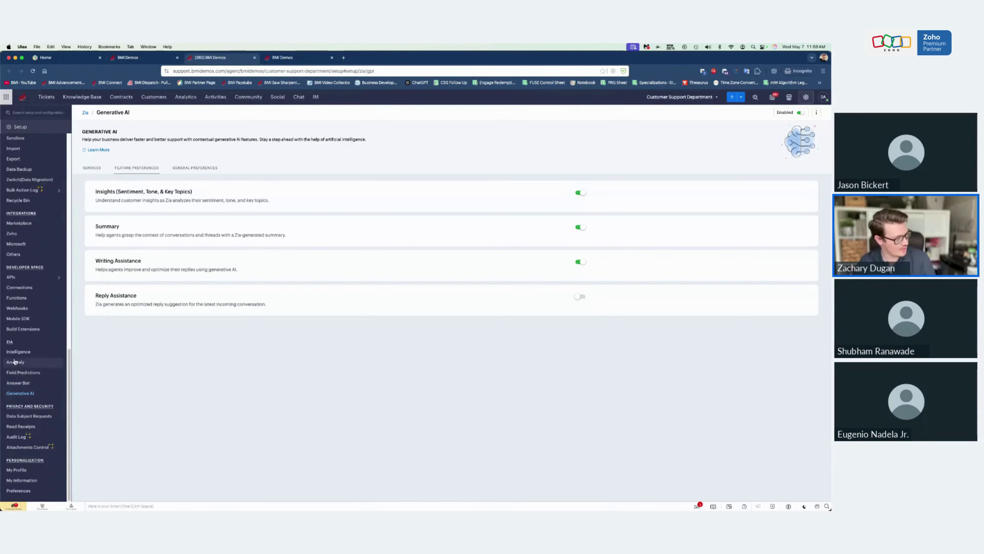
left_click(97, 172)
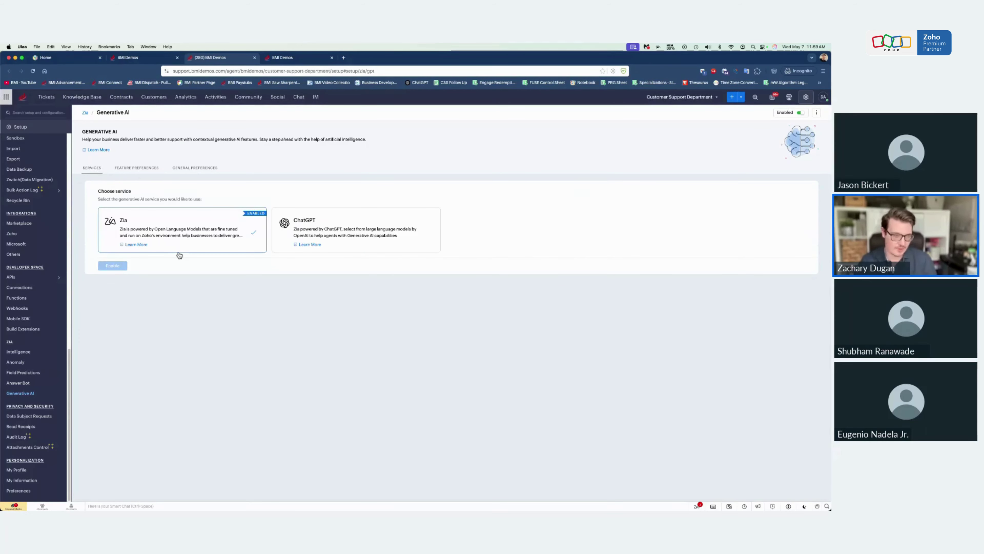
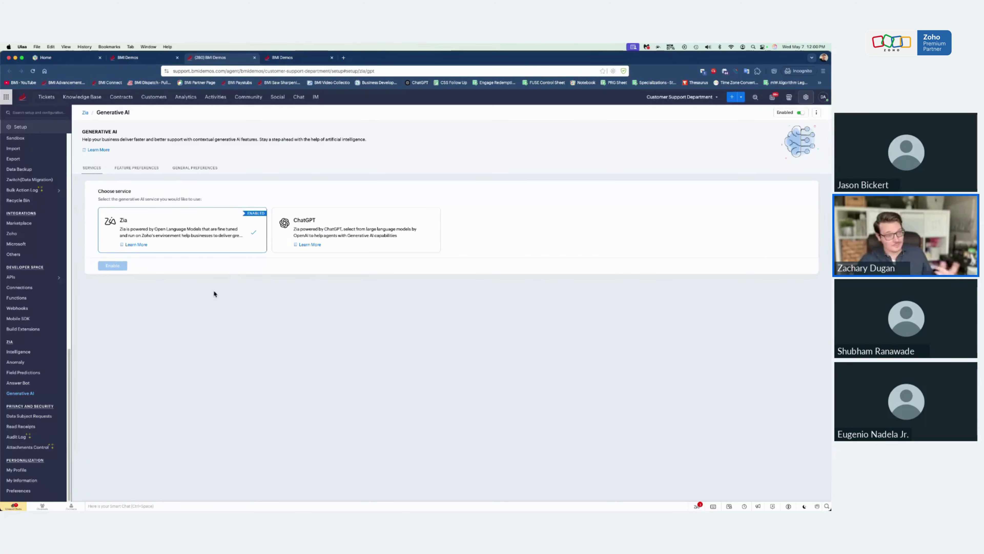
Check the knowledge base training status of BMIDemo Bot, view its bot preview and return to the Answer Bot list
left_click(23, 383)
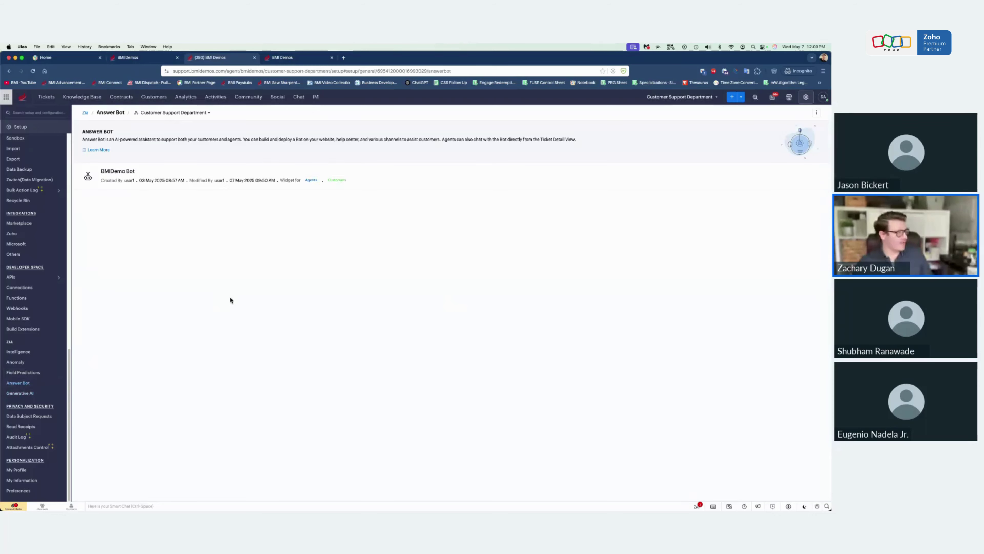
left_click(197, 181)
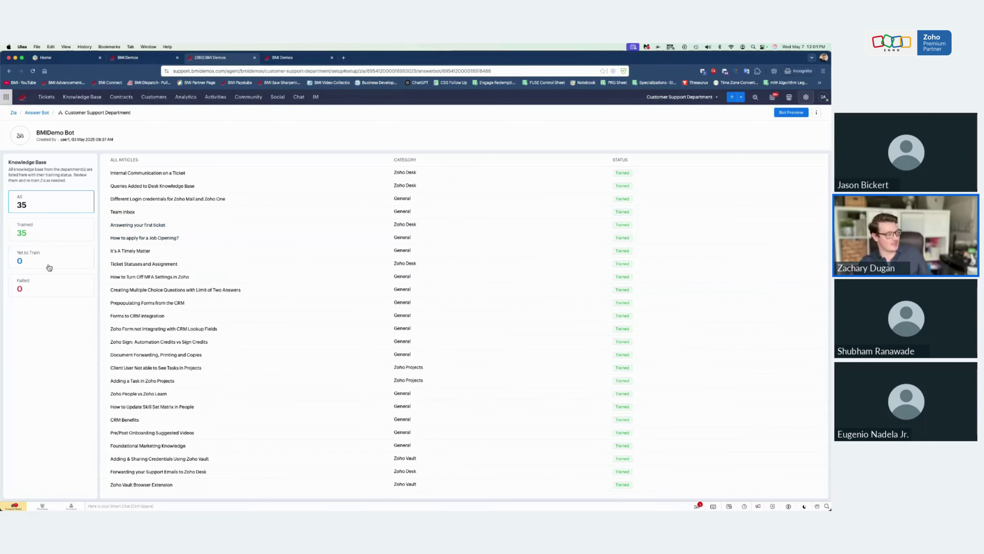
left_click(791, 113)
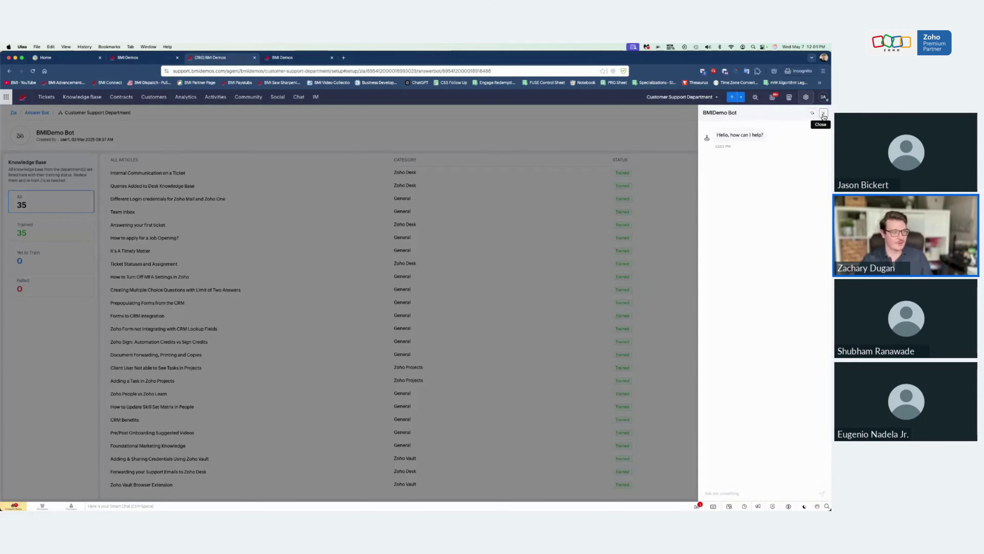
left_click(823, 115)
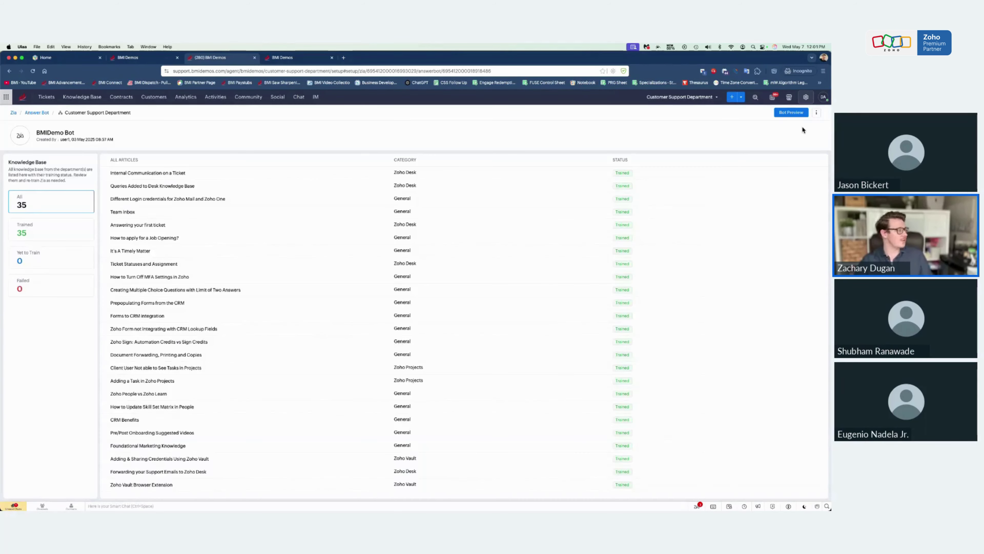
left_click(42, 112)
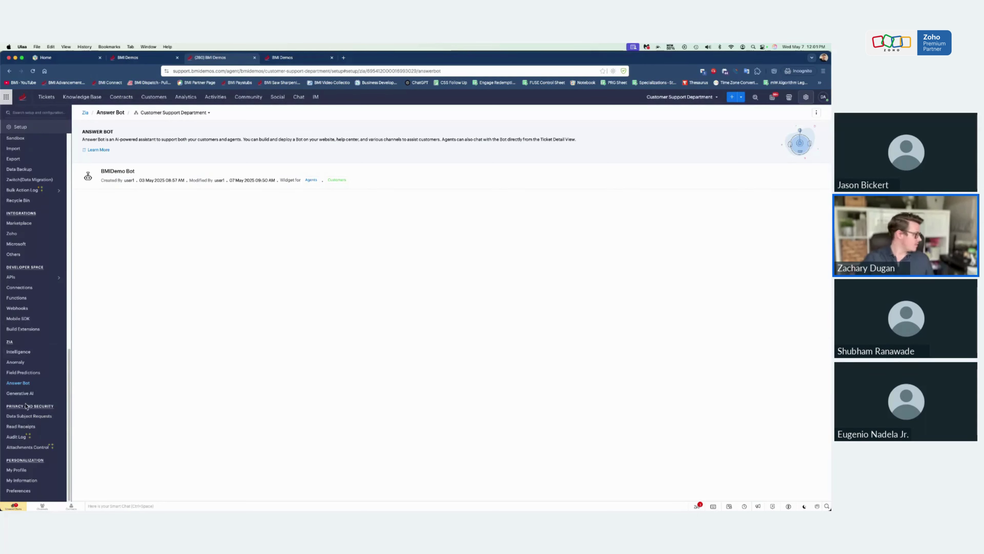
Return to the full Setup overview and open the ASAP self-service settings
scroll(27, 352, "up", 5)
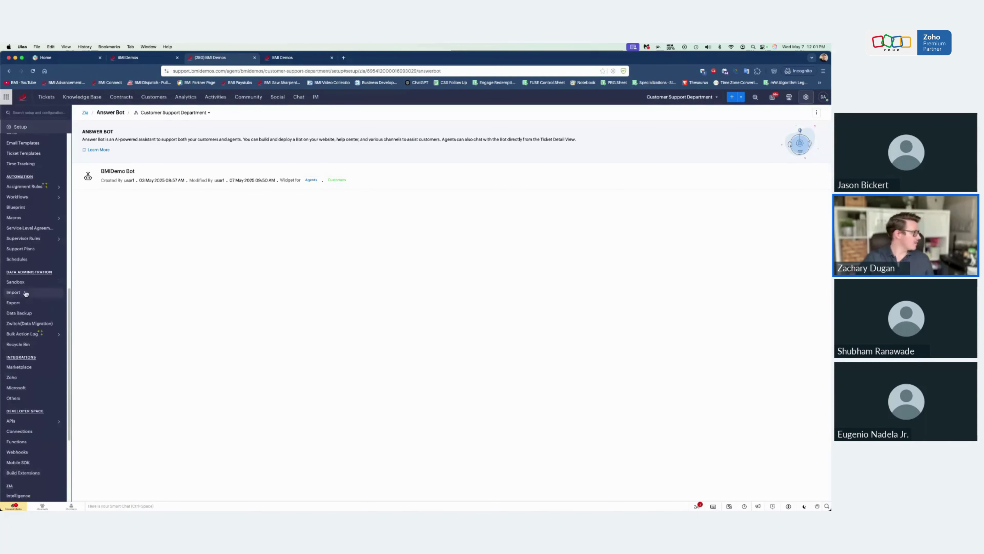
left_click(805, 98)
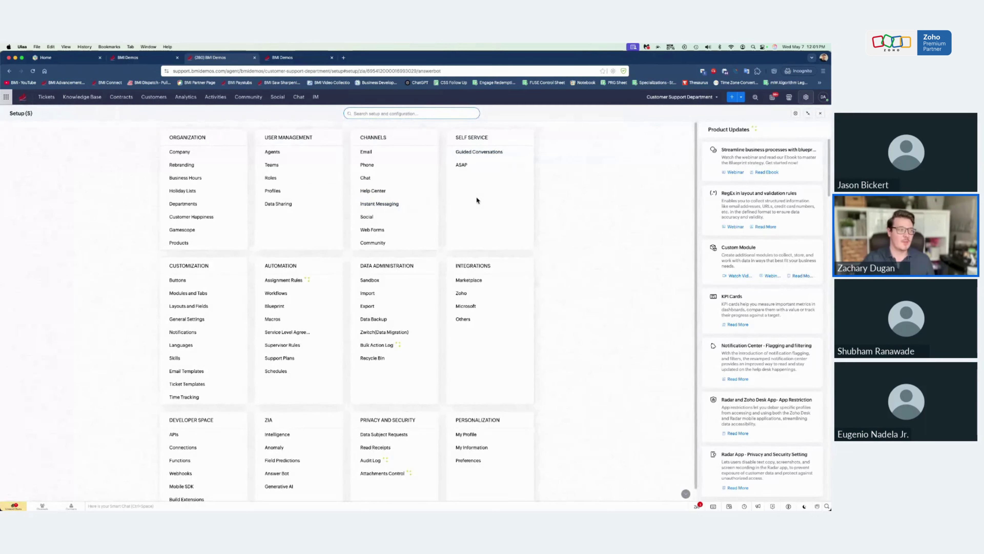
left_click(462, 165)
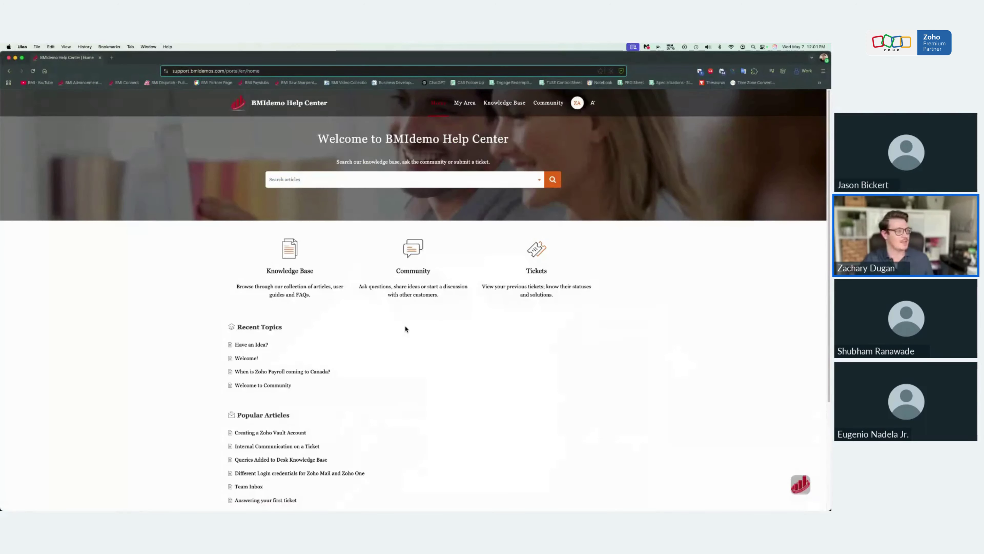
Switch from the help center portal back to the Zoho Desk agent window and open the ASAP widget settings
key("ctrl+Up")
left_click(132, 300)
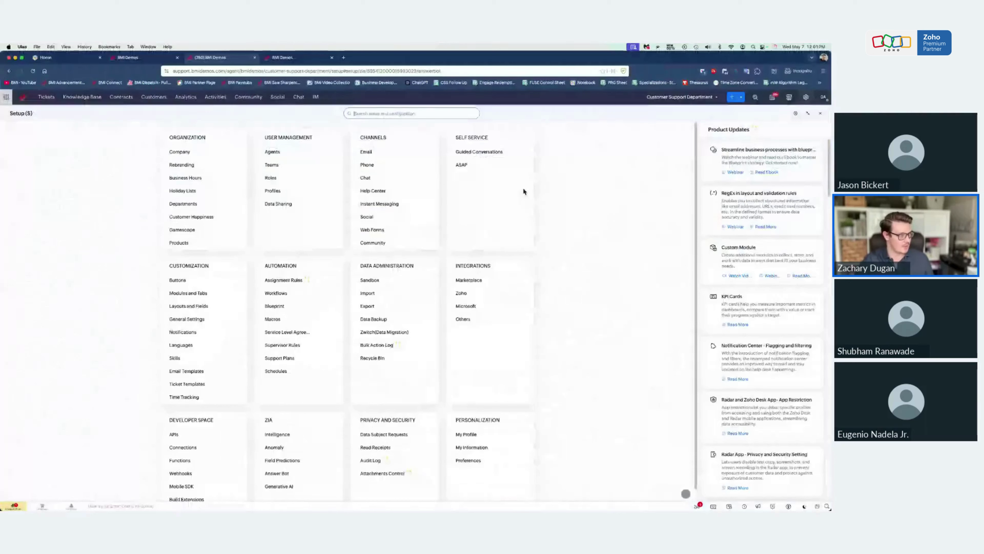
left_click(461, 167)
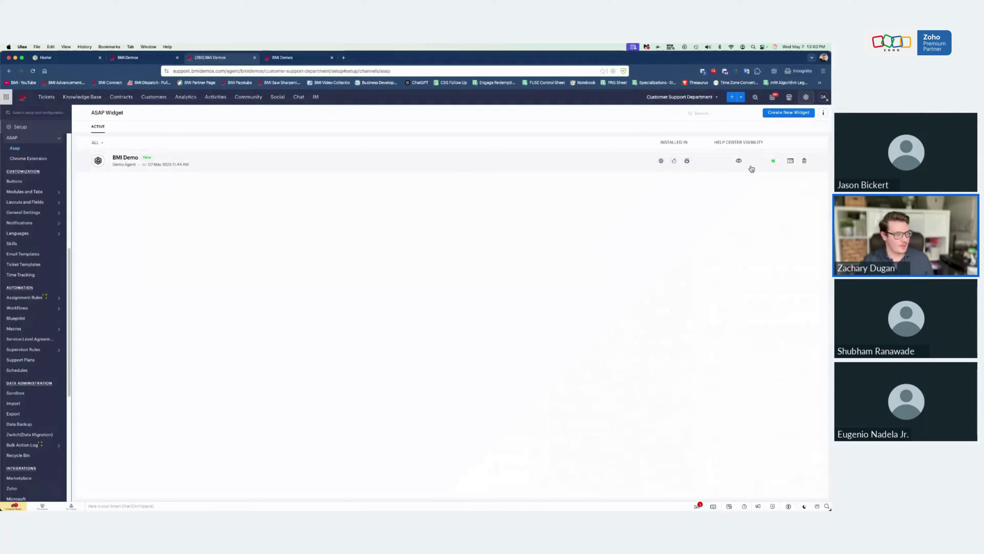
Review the BMI Demo widget's departments and associated modules without changes, and view its web code snippet
left_click(128, 166)
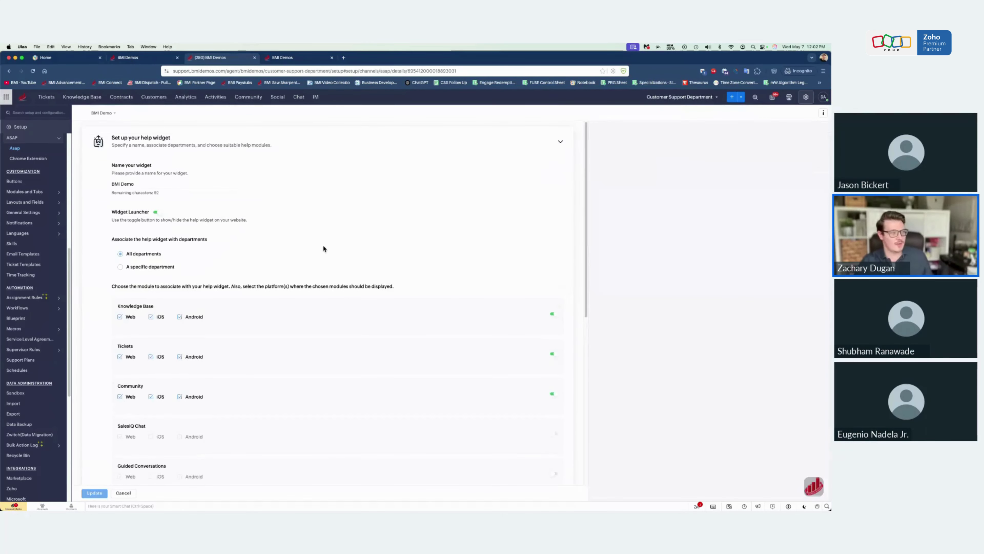
scroll(322, 242, "down", 5)
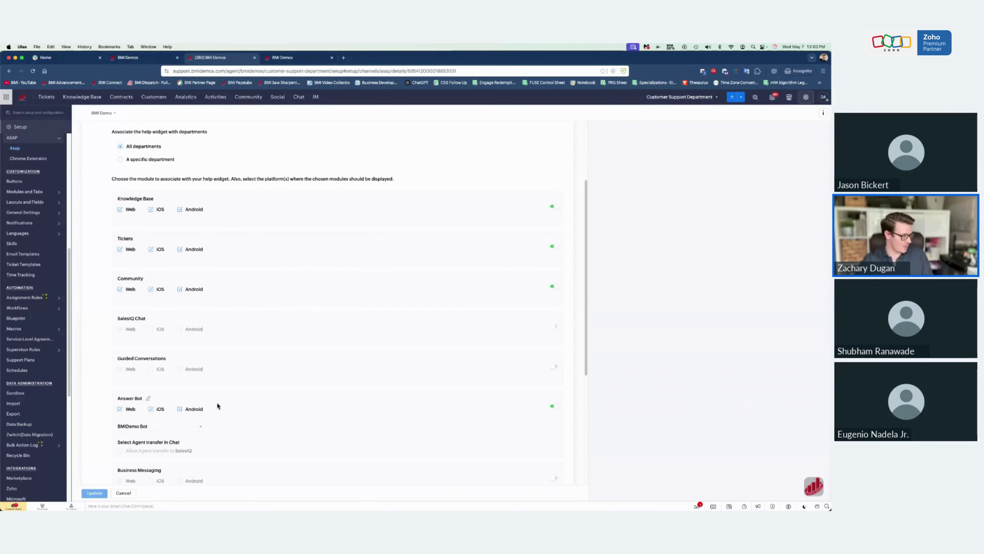
scroll(217, 402, "up", 1)
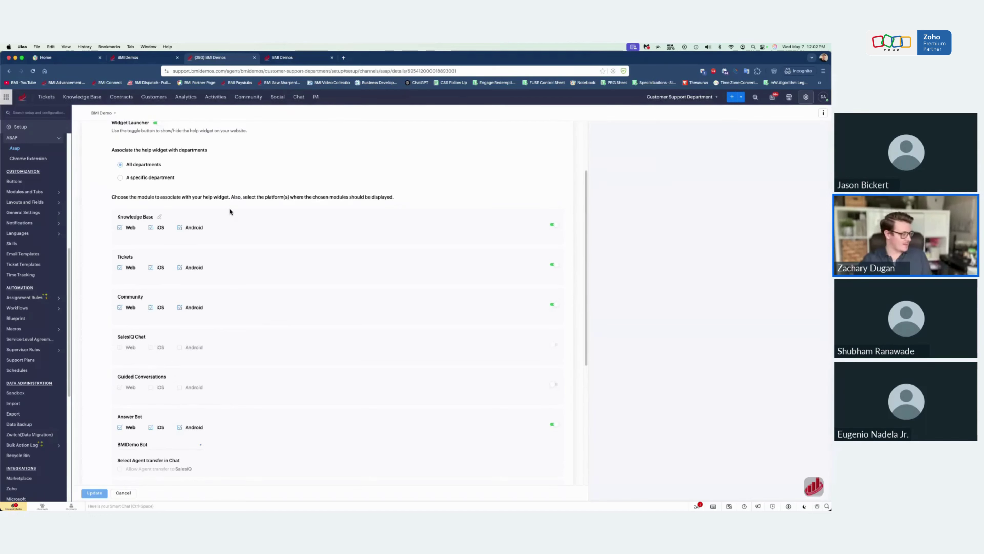
left_click(123, 492)
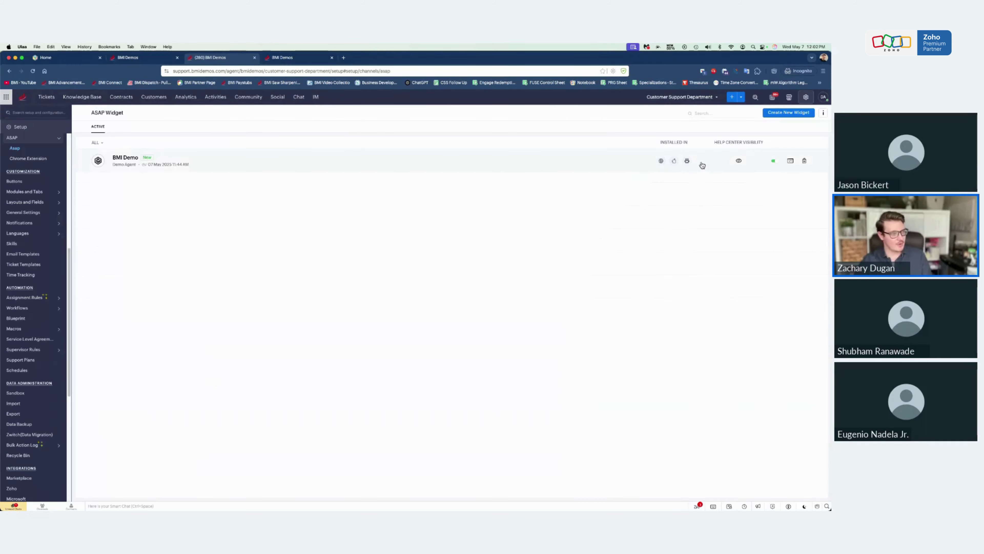
left_click(791, 162)
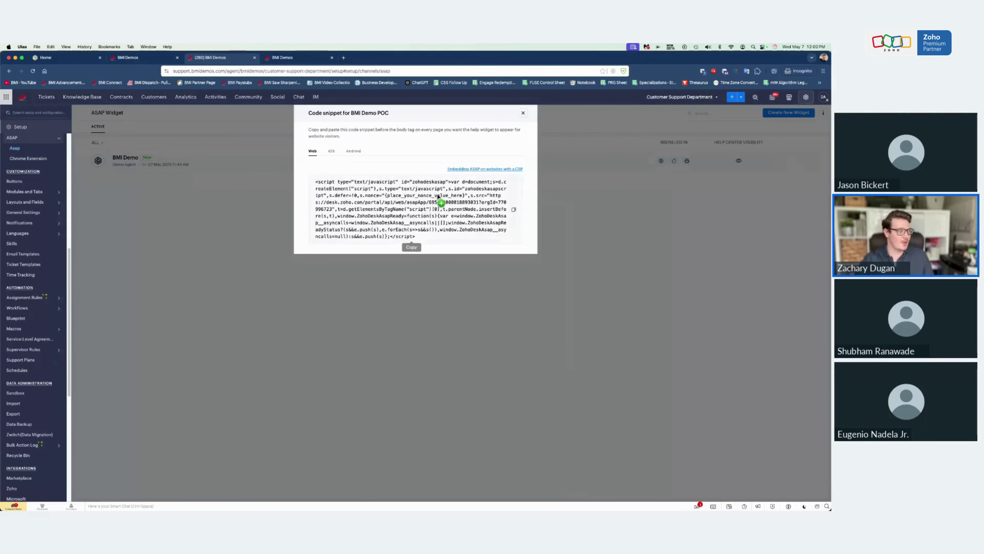
left_click(523, 114)
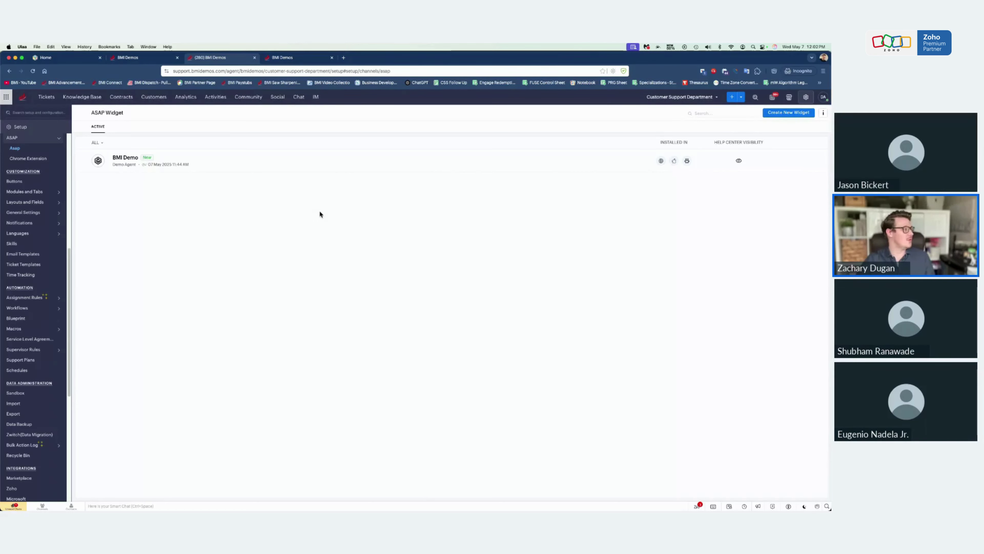
Open the knowledge base management area, review its access settings and show the list of article categories
left_click(83, 98)
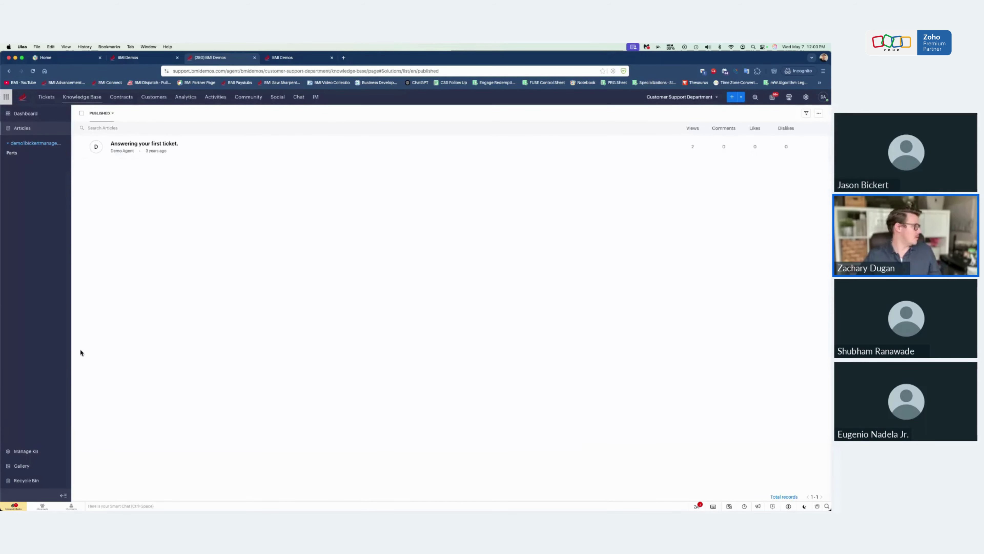
left_click(25, 450)
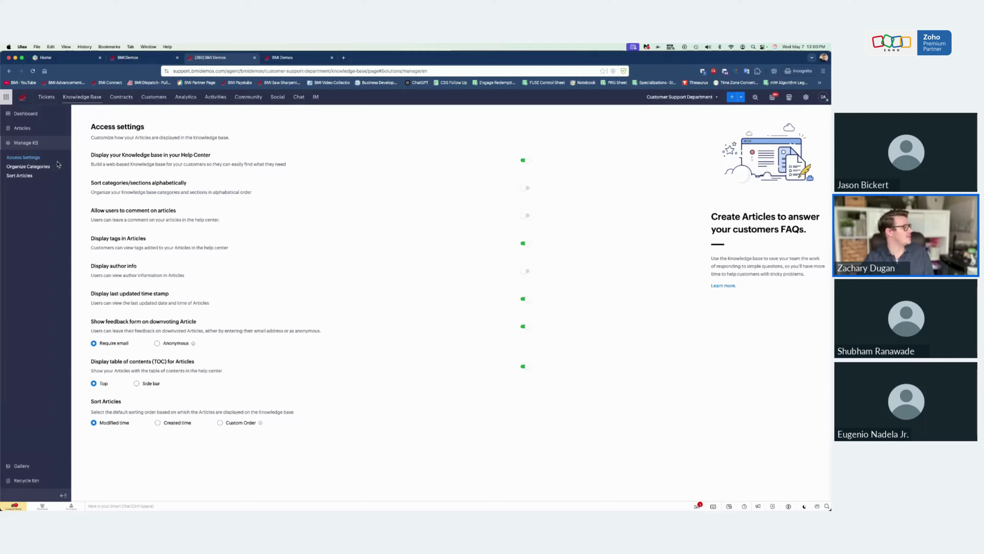
left_click(28, 166)
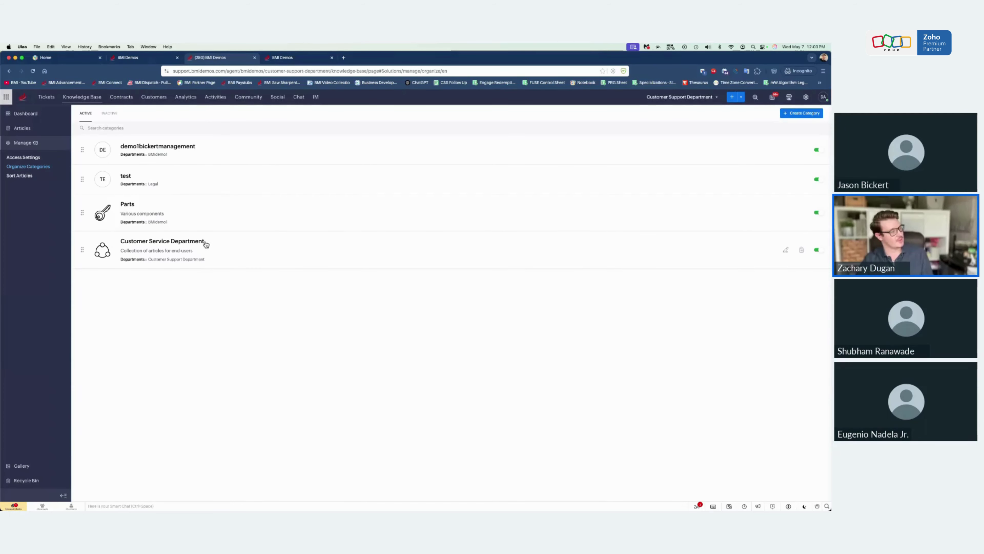
Switch to the help center portal and view the knowledge base articles of the Customer Service Department
key("ctrl+Up")
left_click(151, 325)
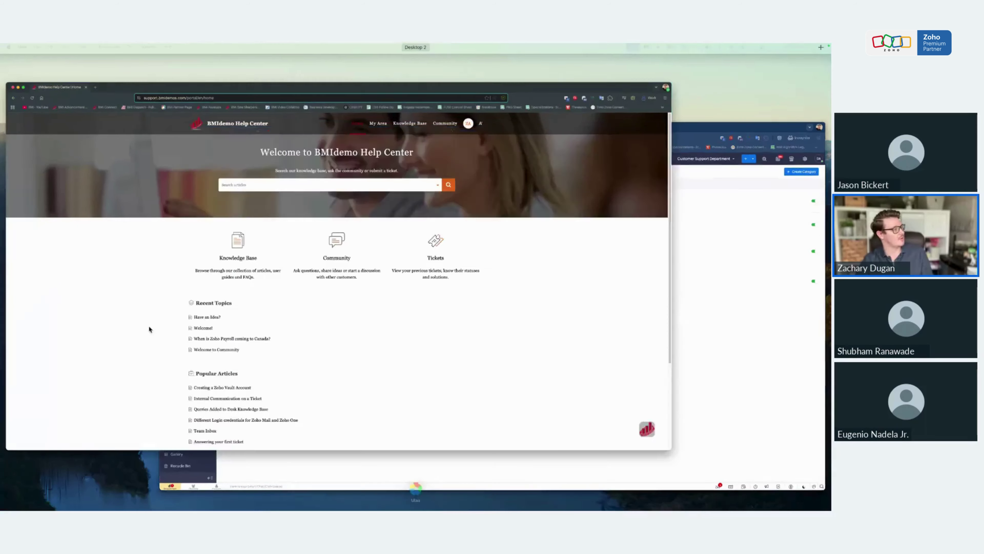
left_click(513, 104)
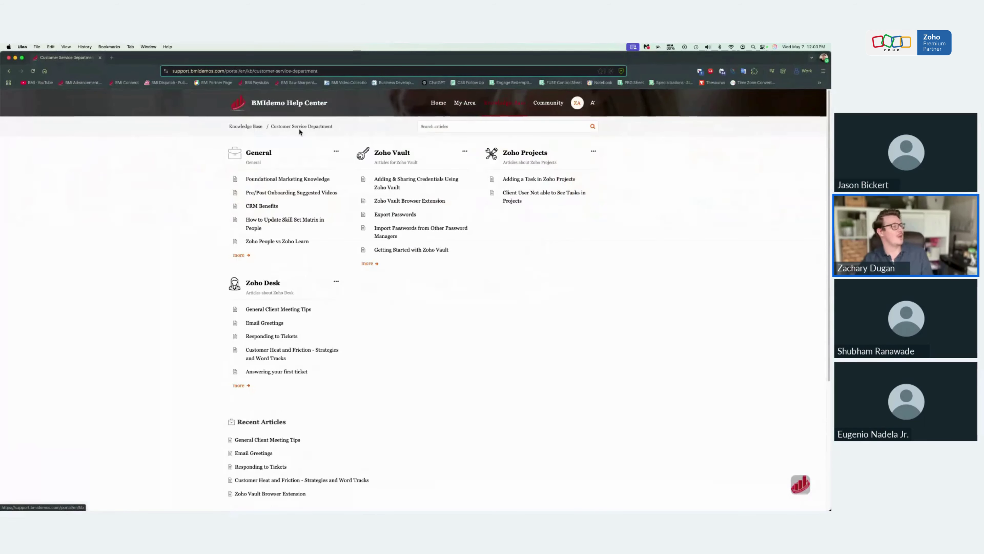
Back in the agent window, review the Customer Service Department category's edit settings and visibility options, leaving without saving
key("ctrl+Up")
left_click(696, 281)
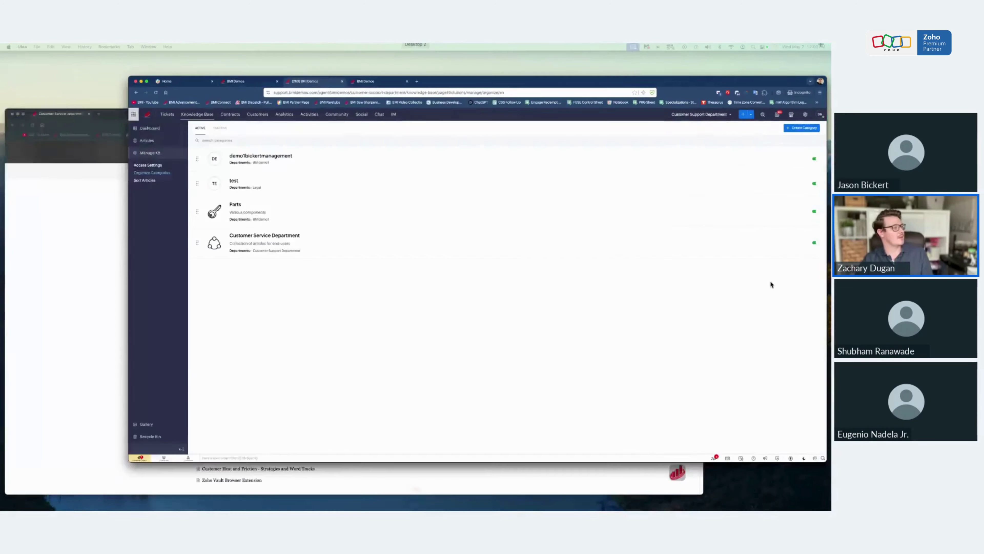
left_click(161, 244)
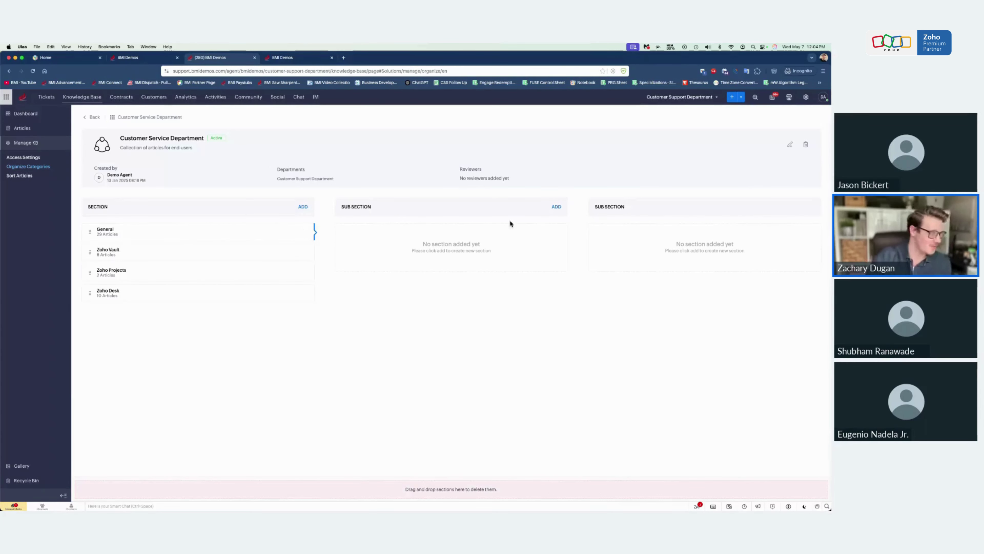
left_click(791, 146)
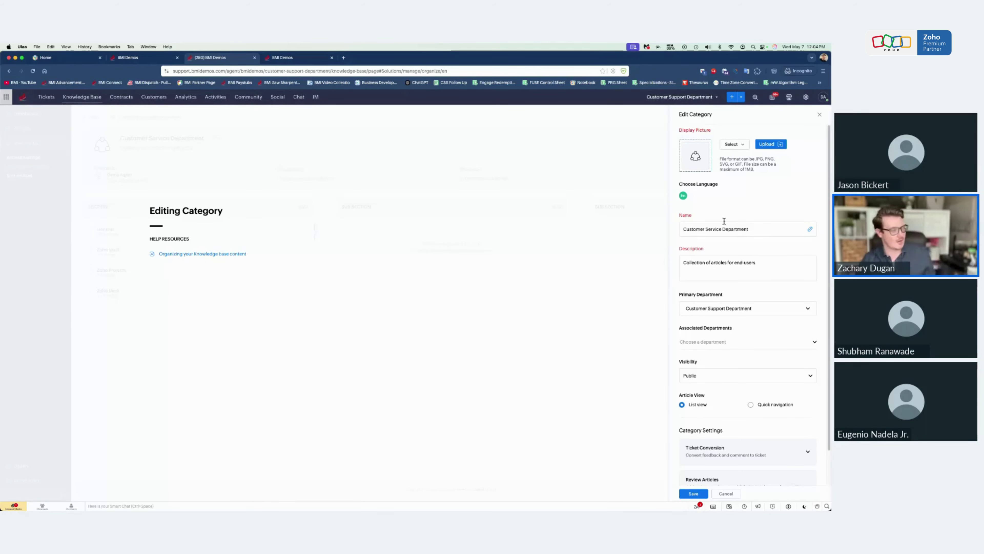
scroll(779, 409, "down", 1)
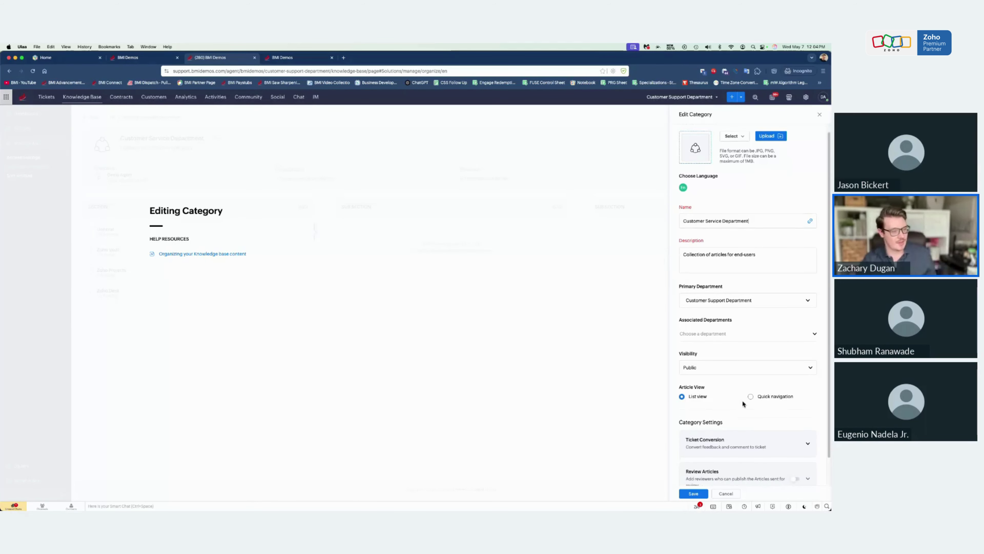
left_click(731, 368)
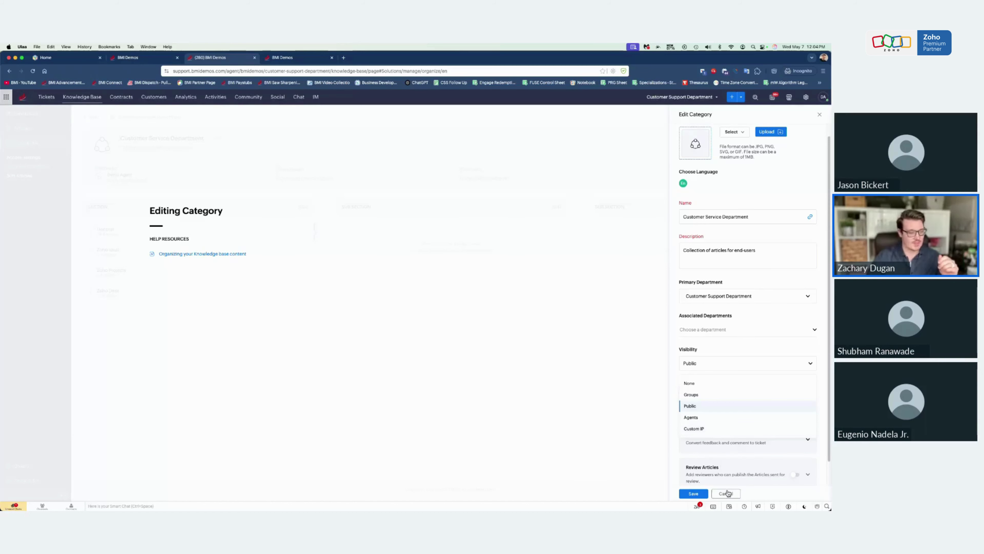
left_click(651, 394)
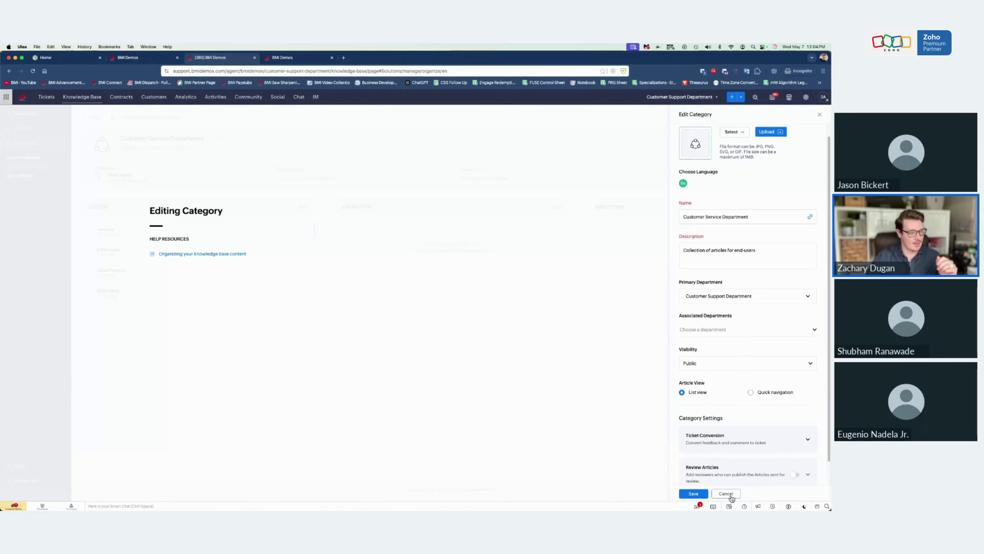
scroll(713, 166, "up", 1)
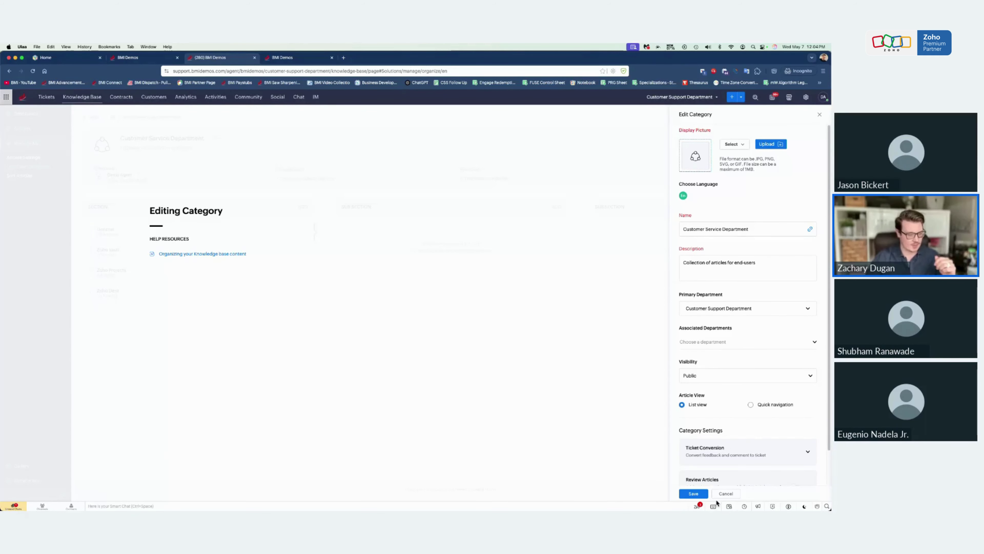
left_click(726, 493)
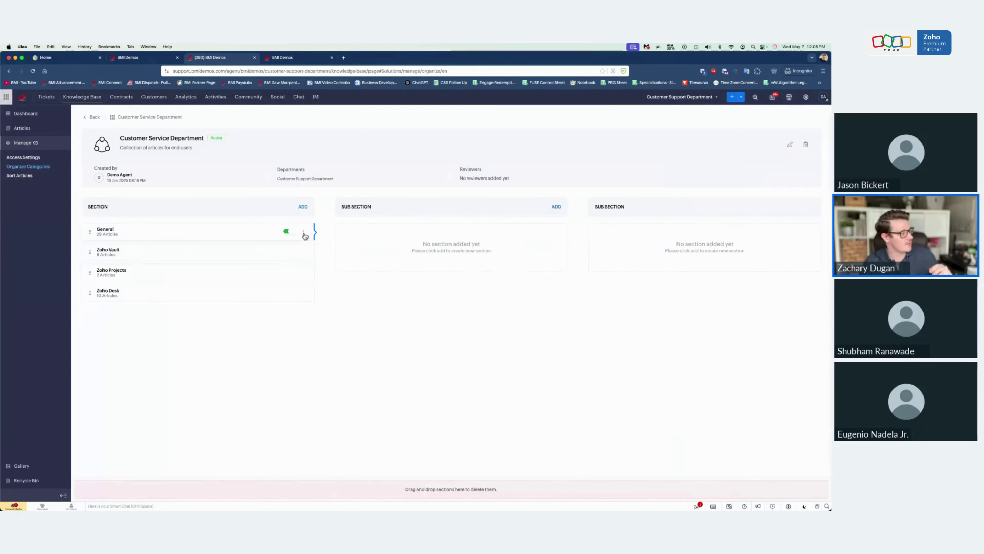
Review the Zoho Vault section's edit settings and visibility options, closing them without saving
left_click(304, 232)
left_click(334, 356)
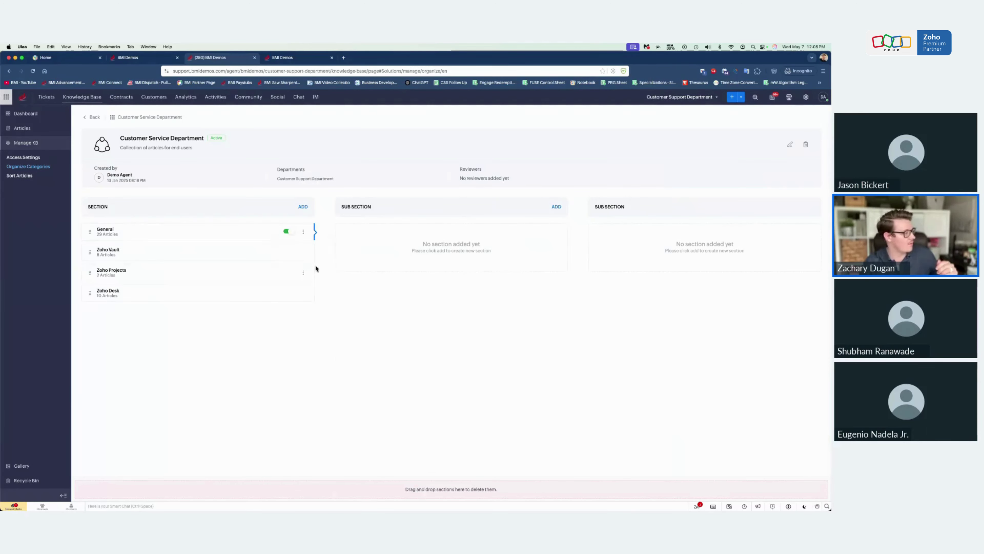
left_click(305, 253)
left_click(297, 267)
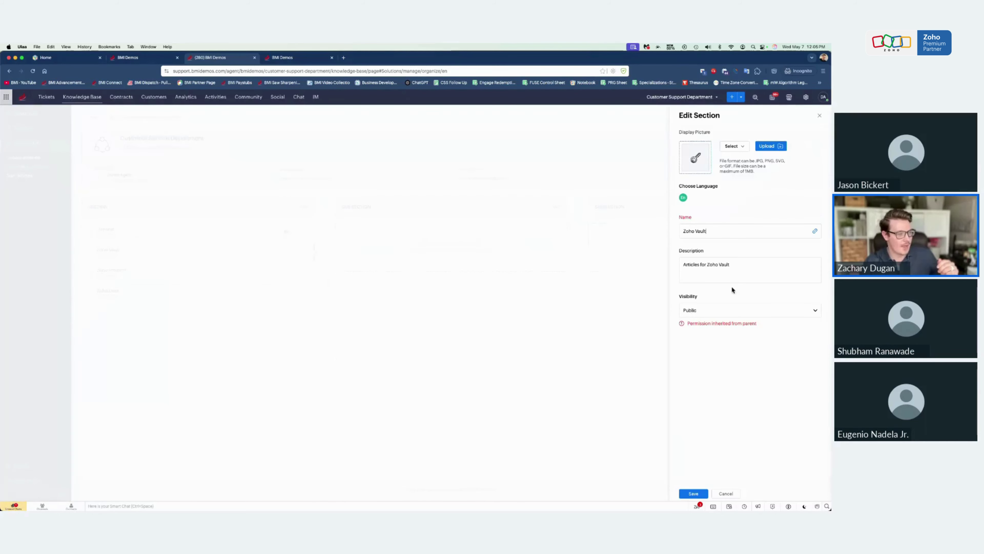
left_click(718, 310)
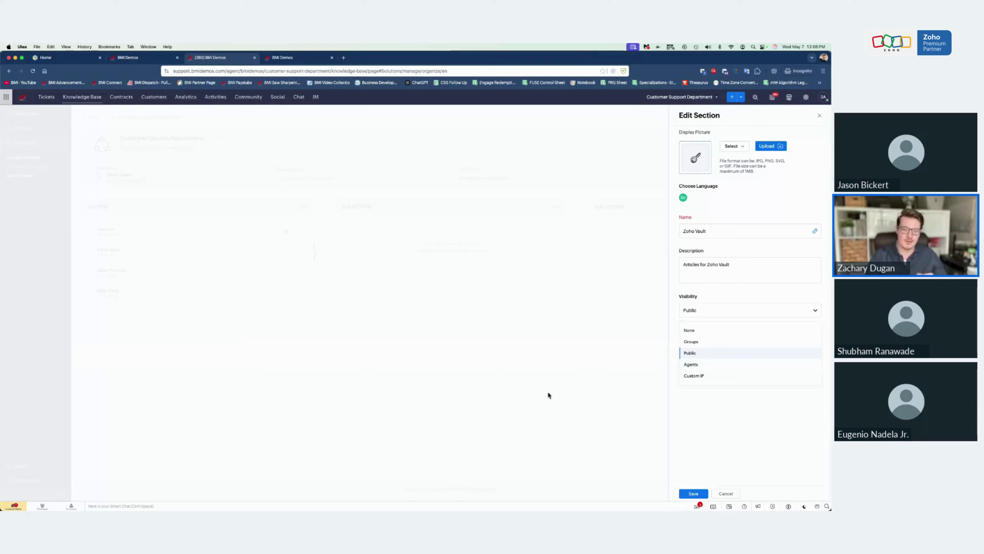
left_click(715, 288)
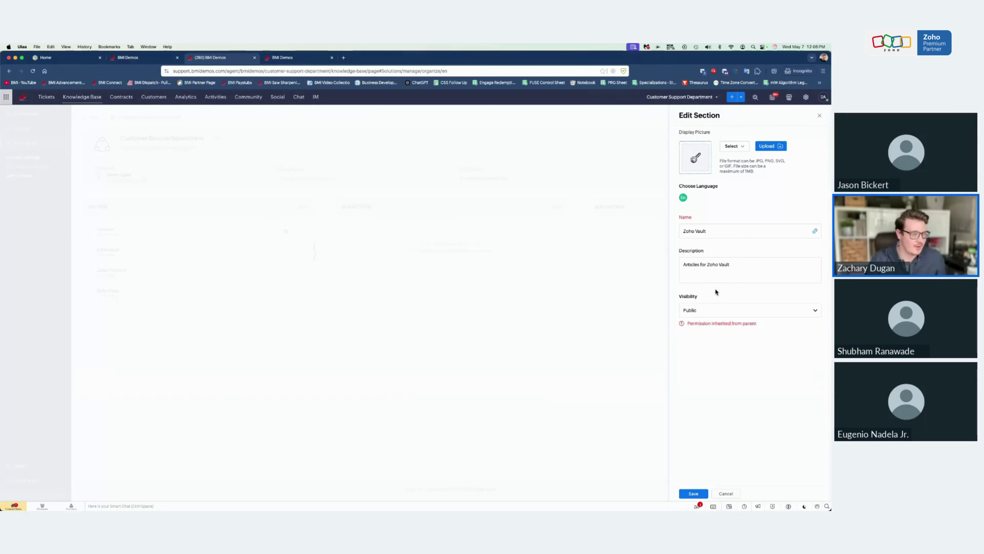
left_click(819, 116)
View the published article "Answering your first ticket." and its editor options, and return to the article list without editing
left_click(37, 129)
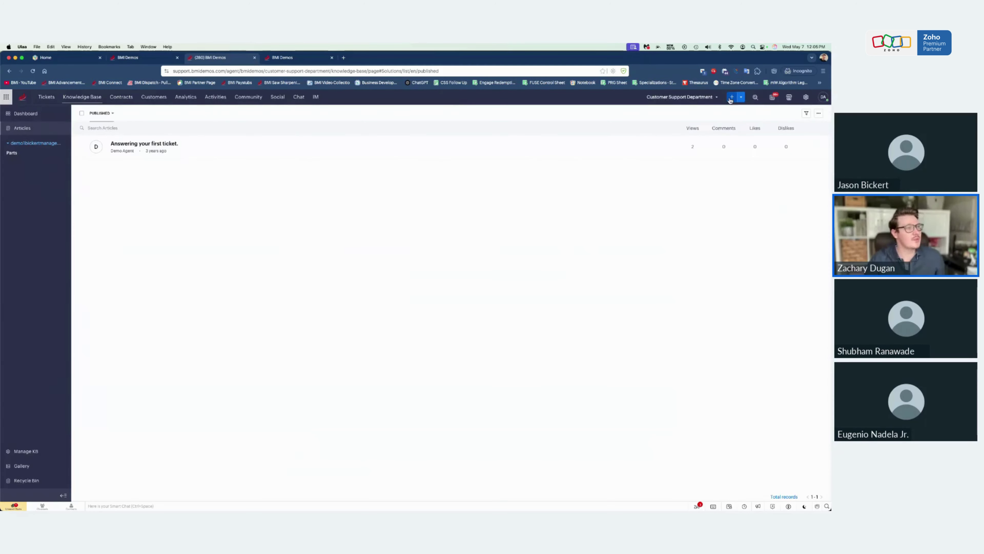
left_click(178, 142)
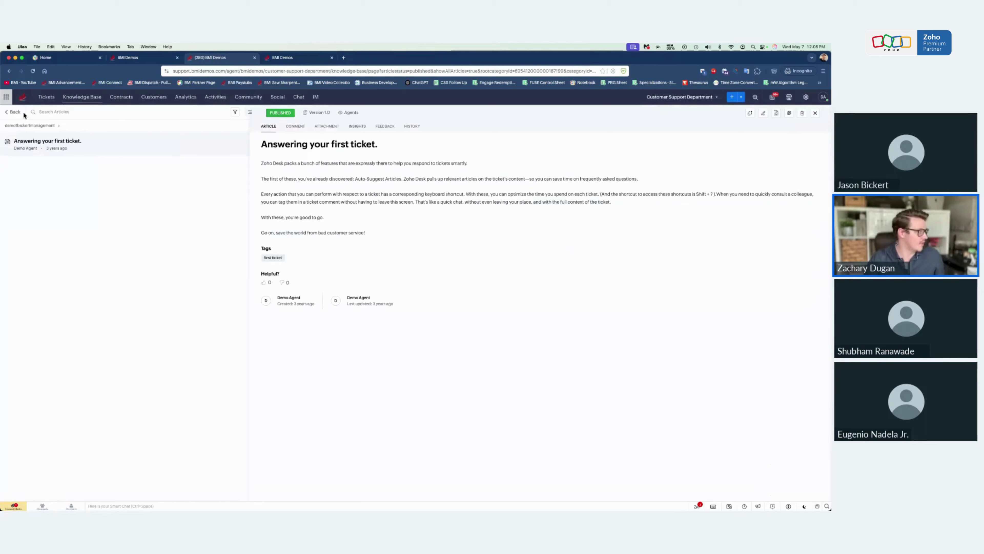
left_click(14, 113)
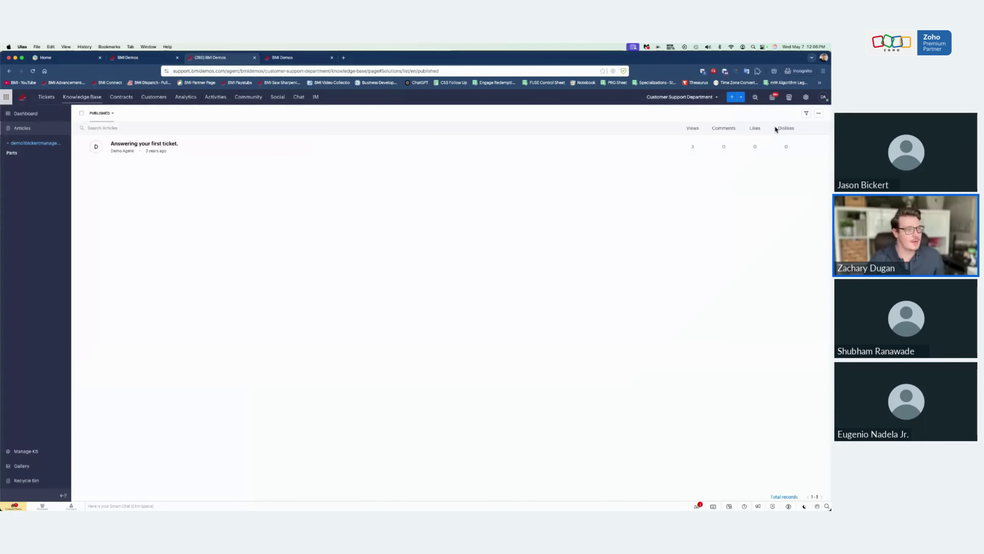
left_click(144, 143)
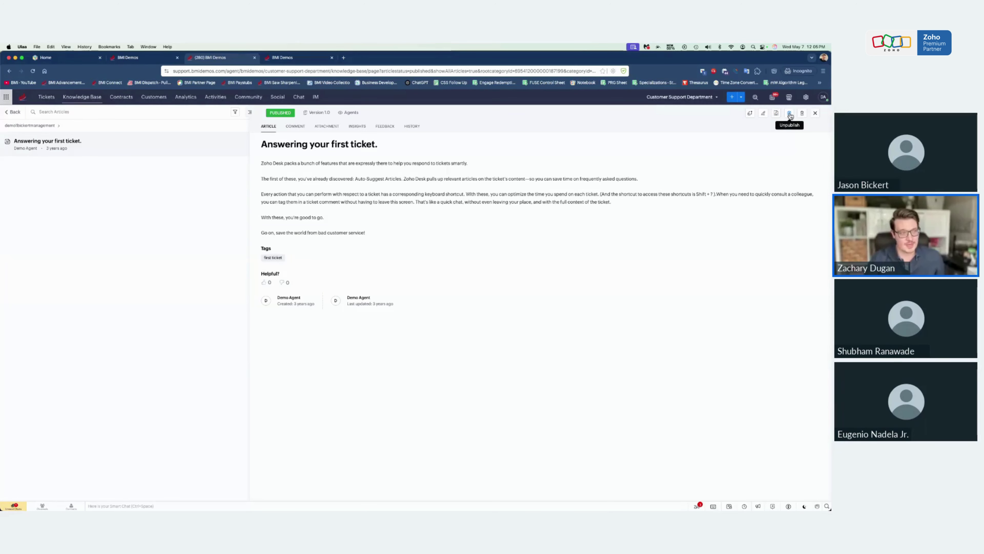
left_click(762, 112)
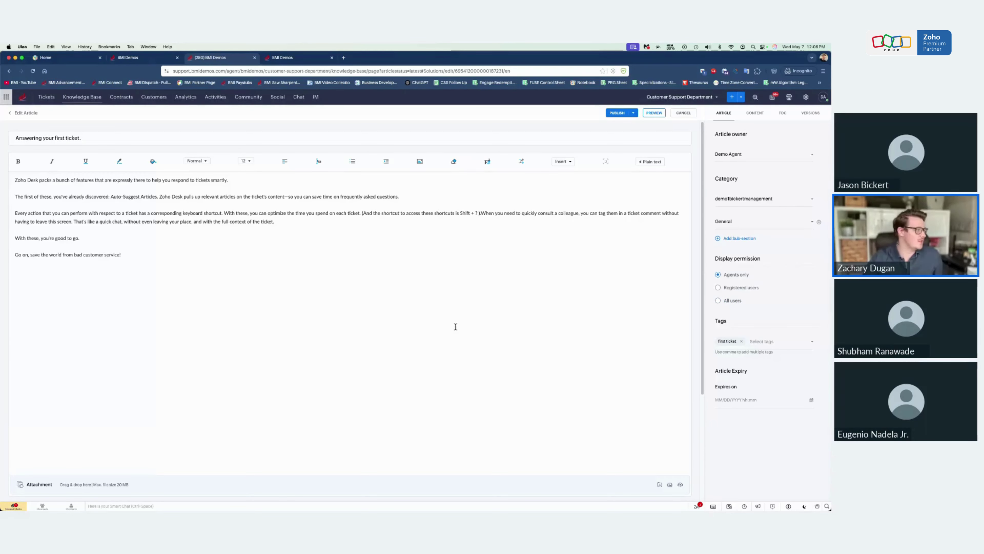
left_click(83, 98)
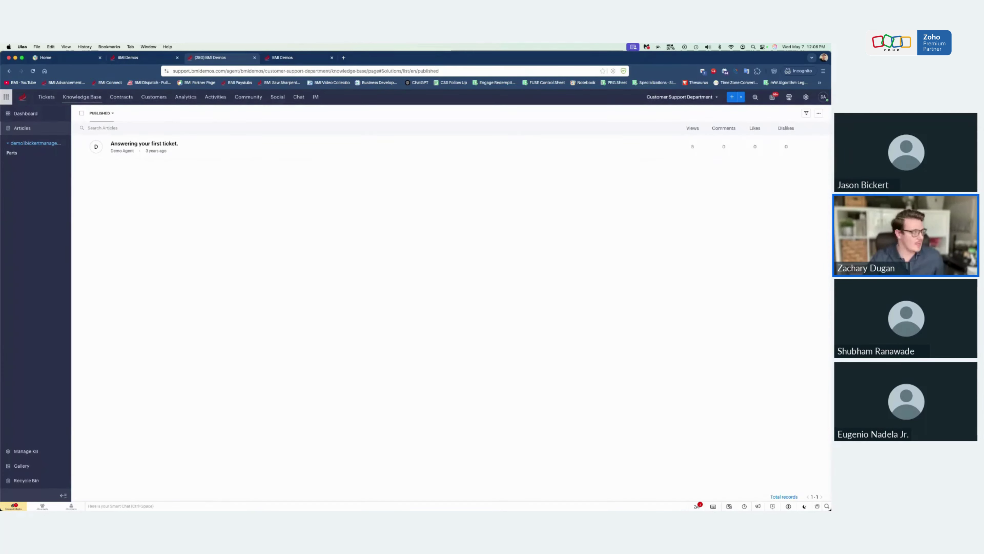
View the Customer Service Department community forum in Zoho Desk and its counterpart in the help center portal
left_click(250, 98)
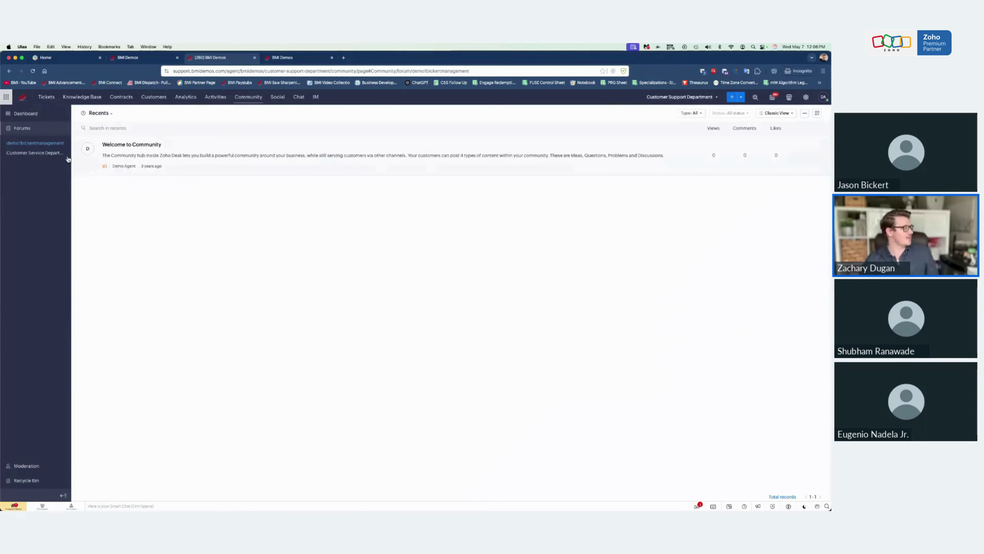
left_click(34, 154)
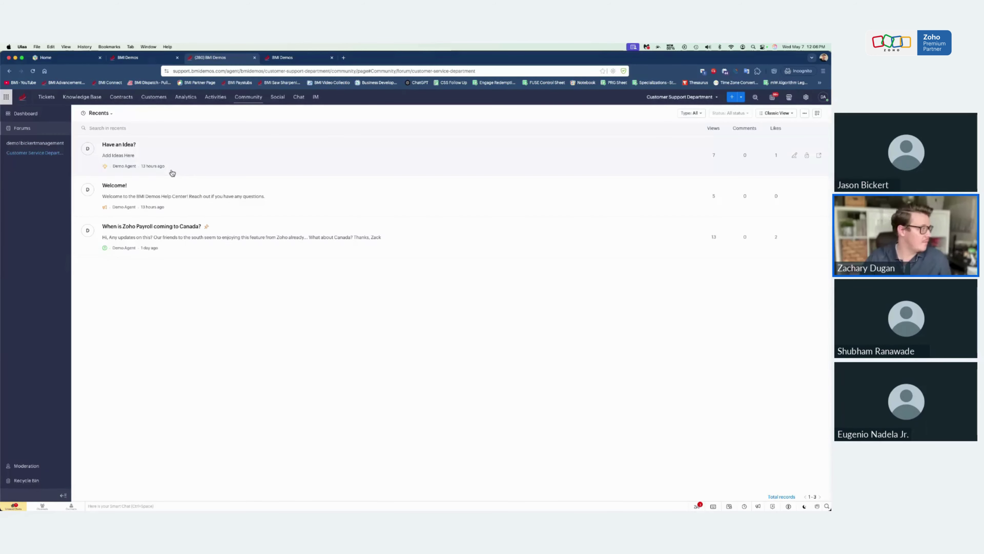
key("ctrl+Up")
left_click(158, 286)
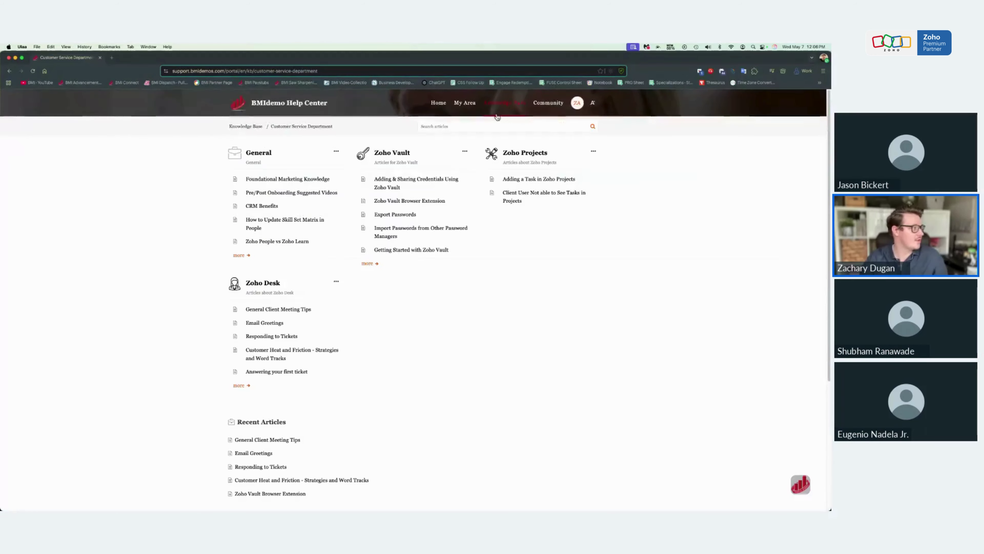
left_click(548, 103)
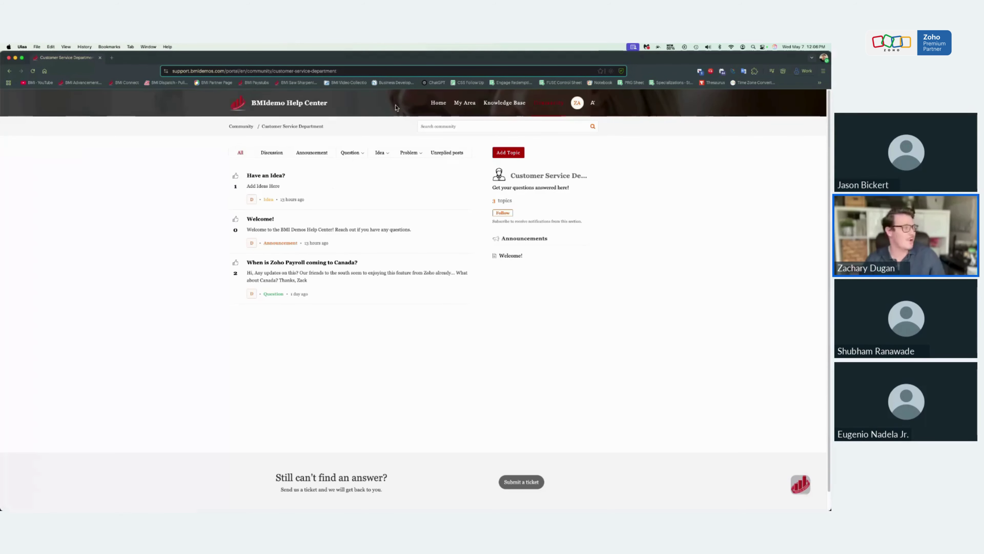
Back in the agent window, start a new community post of type Announcement, review its properties and publishing options, and leave it without posting
key("ctrl+Up")
left_click(128, 300)
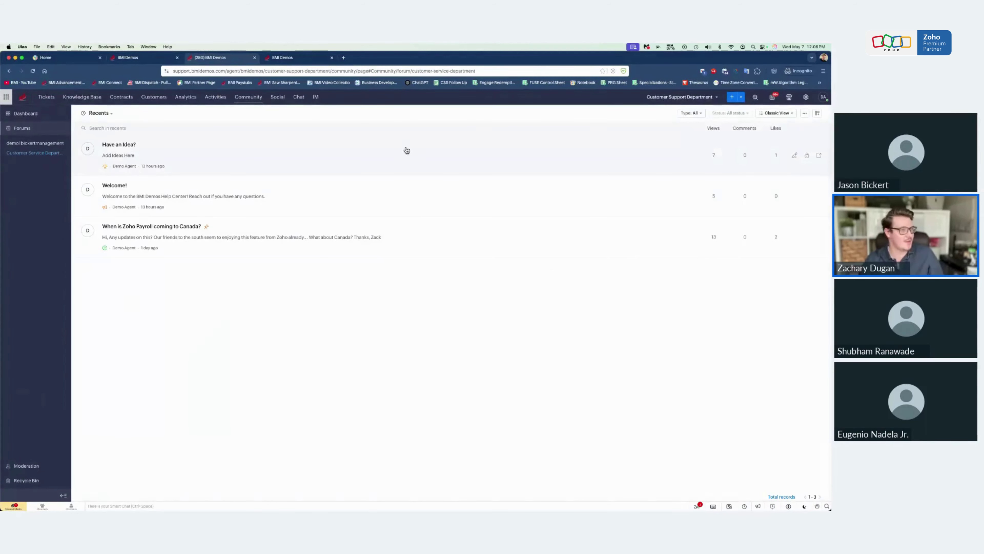
left_click(732, 98)
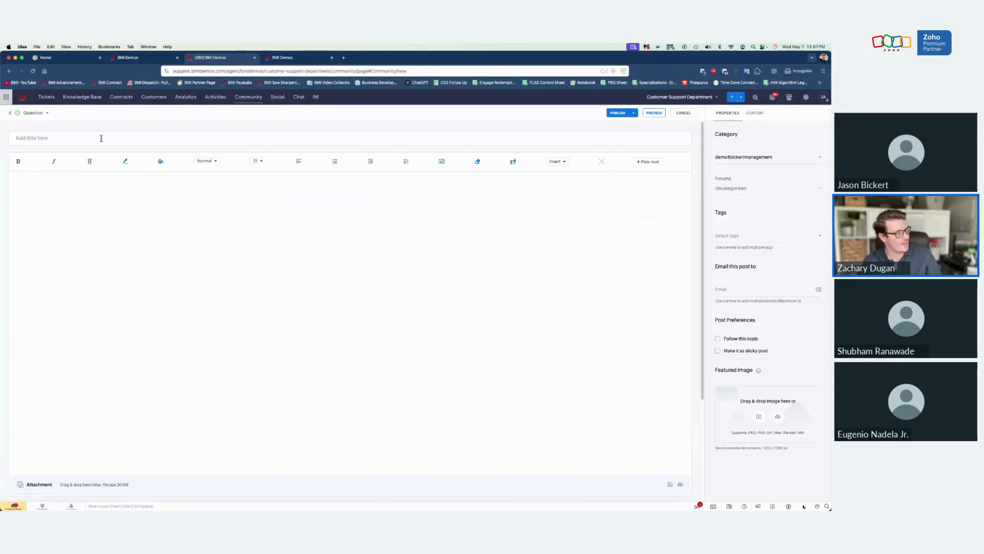
left_click(36, 112)
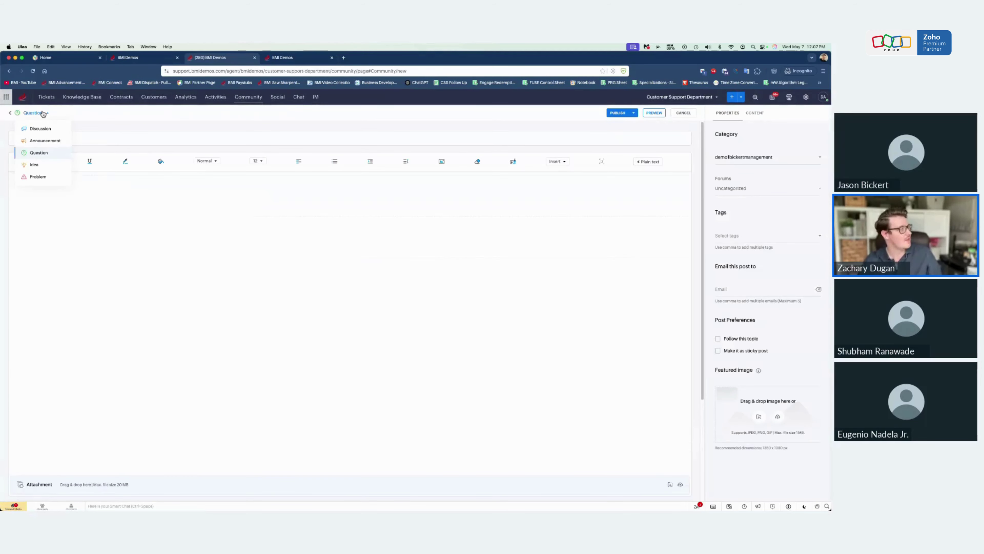
left_click(52, 143)
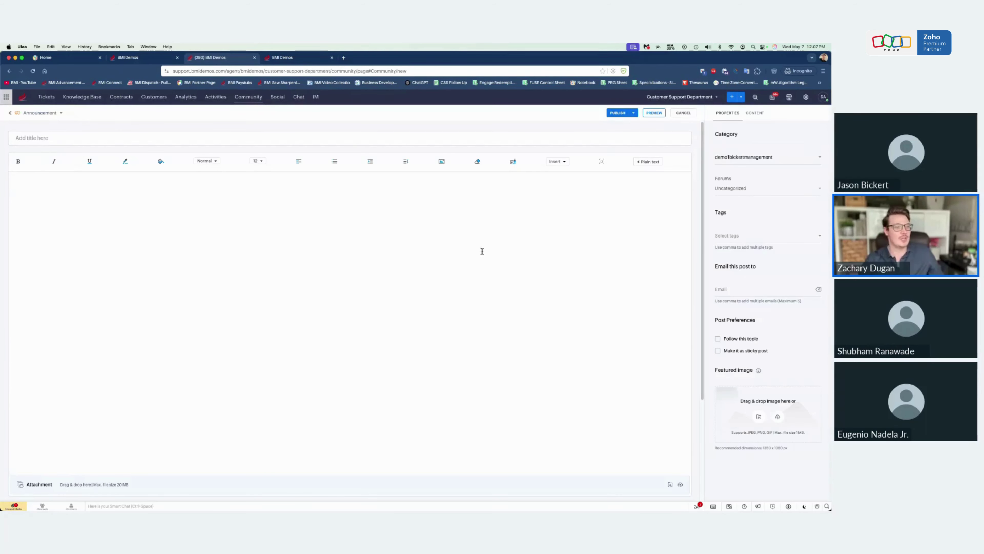
scroll(631, 302, "down", 1)
scroll(632, 302, "down", 1)
scroll(607, 306, "up", 1)
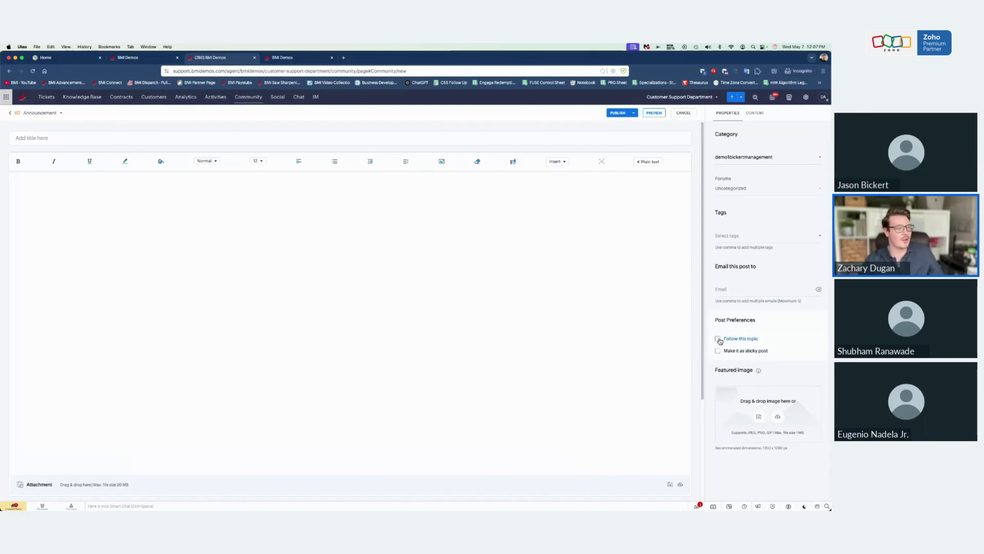
left_click(633, 113)
left_click(582, 265)
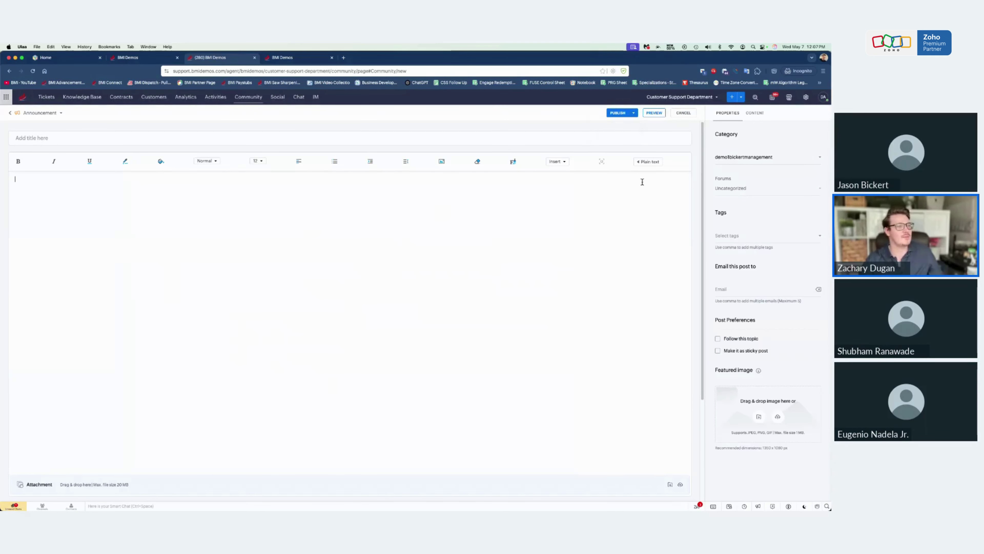
left_click(10, 113)
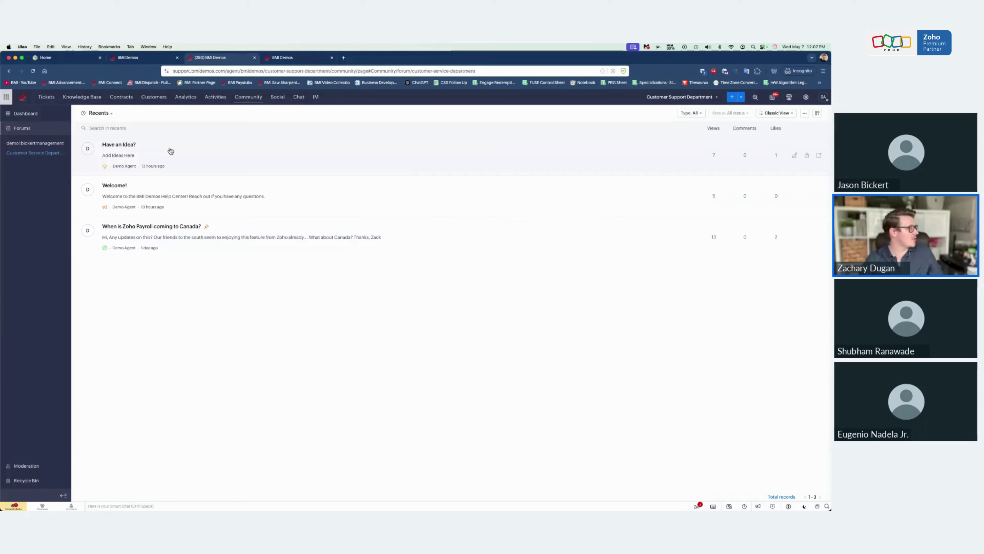
View the insights of the "Have an Idea?" post, including its views breakdown by source, and return to the forum list
left_click(157, 149)
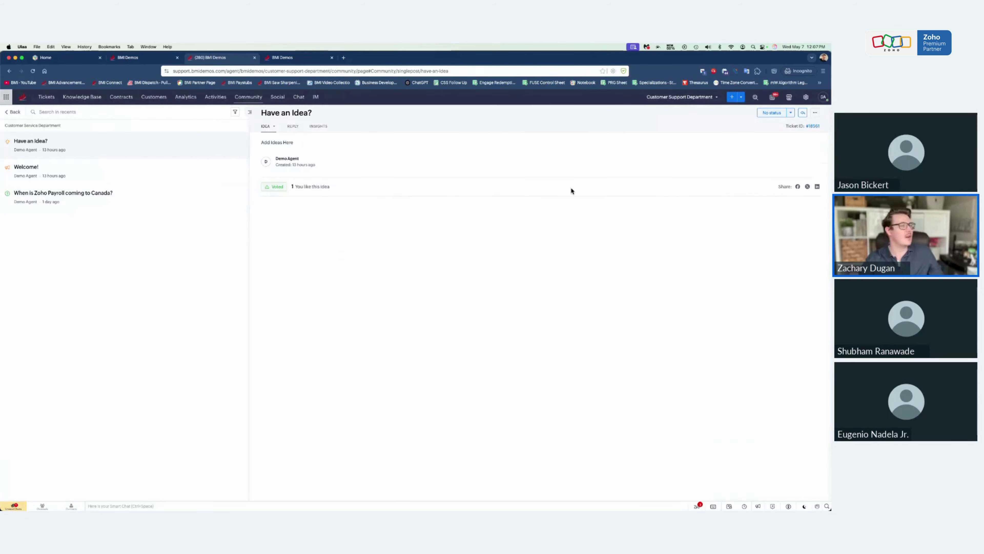
left_click(320, 129)
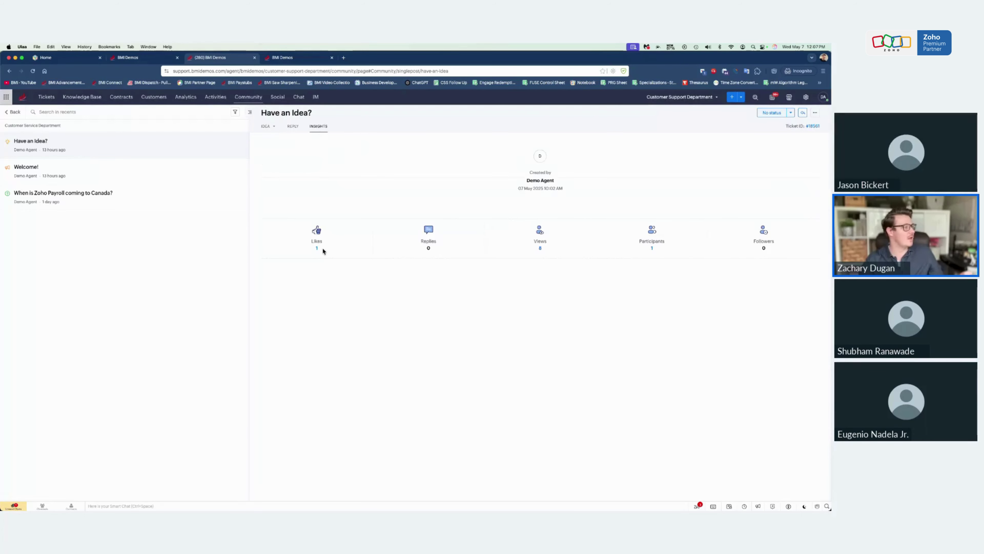
left_click(541, 251)
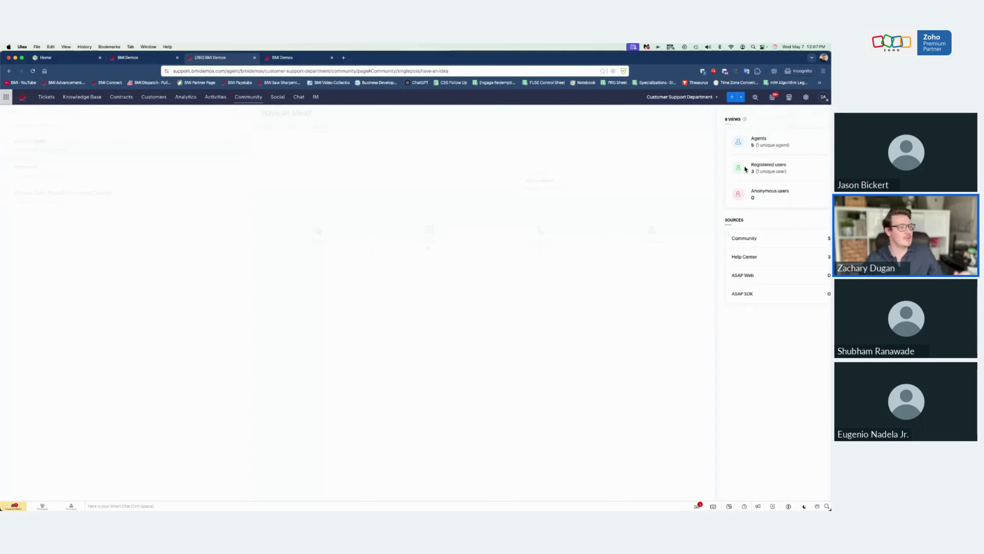
left_click(779, 237)
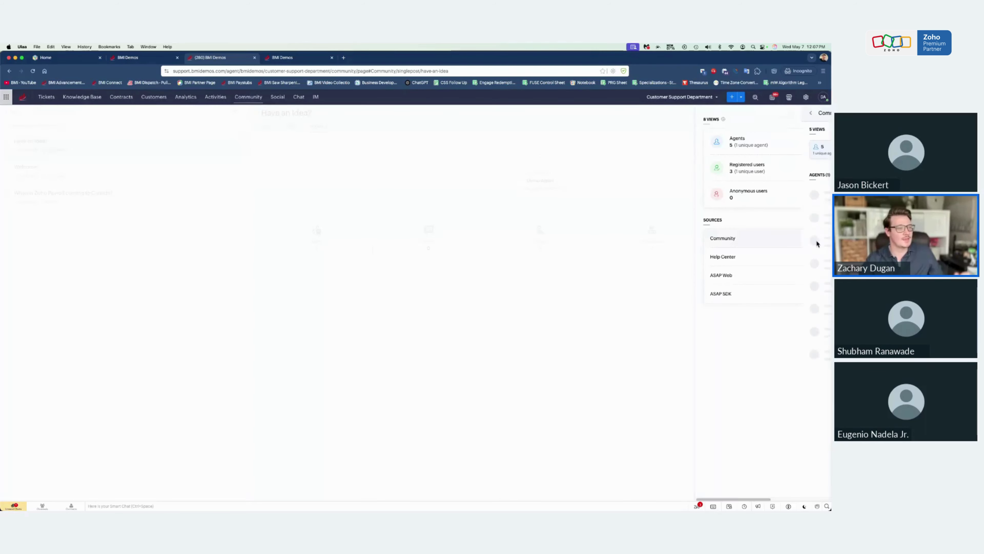
left_click(822, 113)
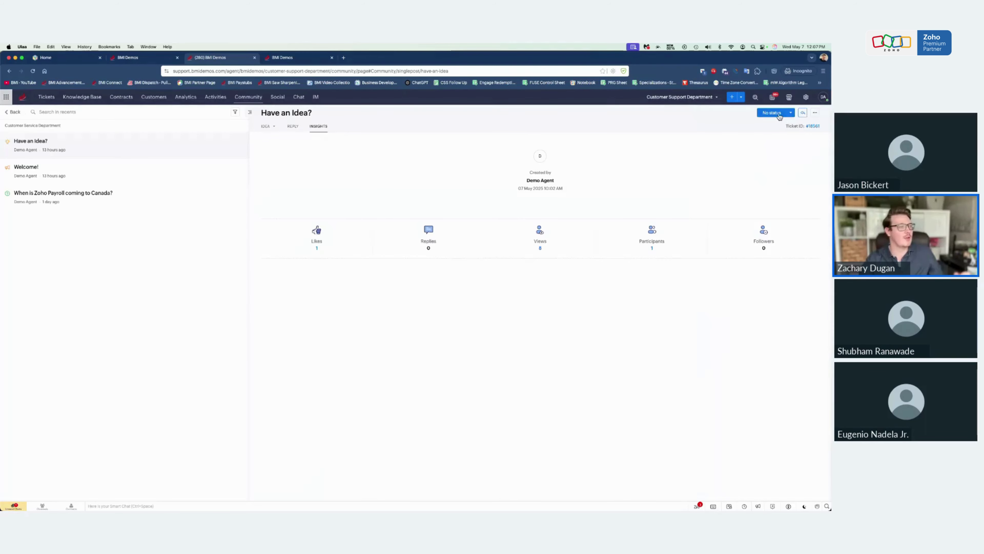
left_click(13, 113)
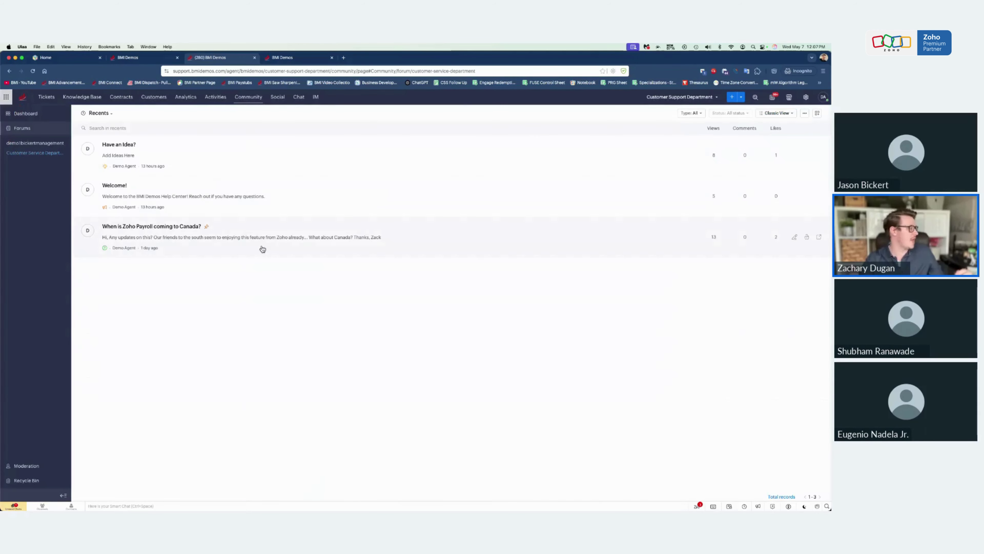
Set the status of the "When is Zoho Payroll coming to Canada?" question to Need more info
left_click(213, 236)
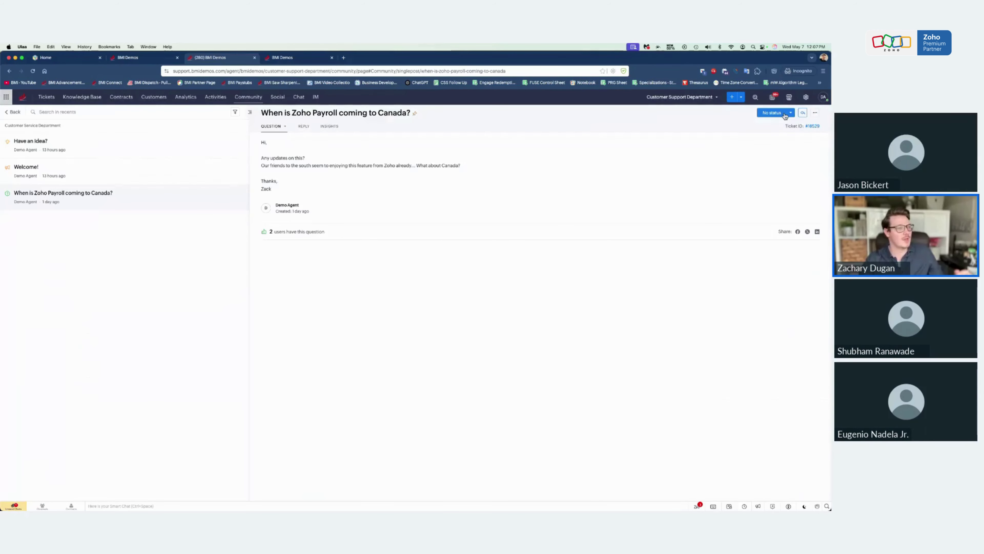
left_click(790, 113)
left_click(757, 139)
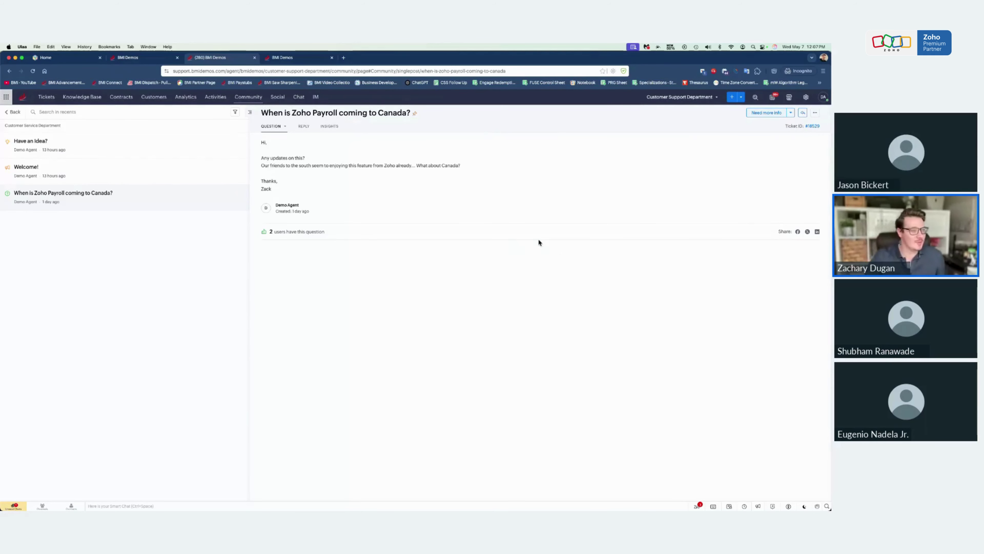
View the Zoho Payroll question's reply editor and insights without replying, and return to the forum list
left_click(802, 113)
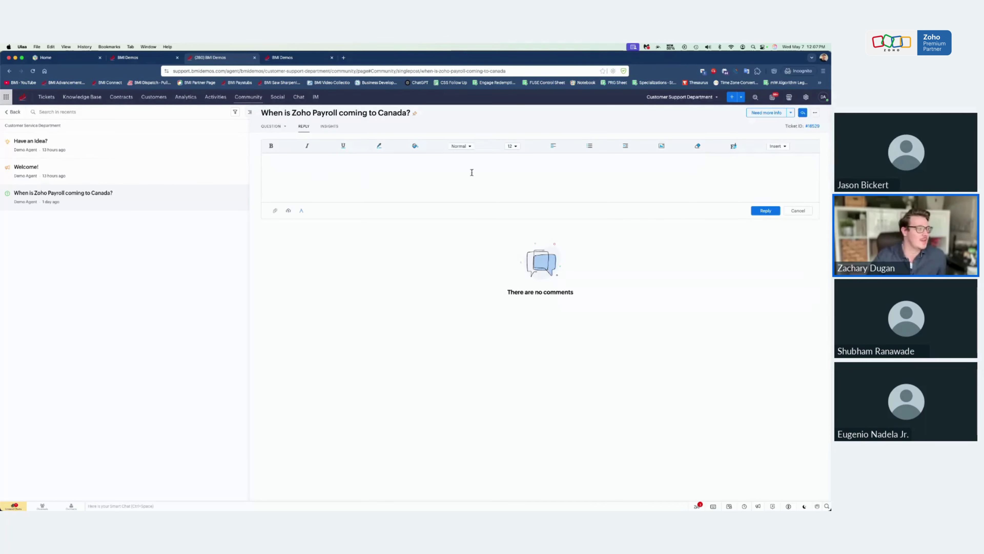
left_click(798, 210)
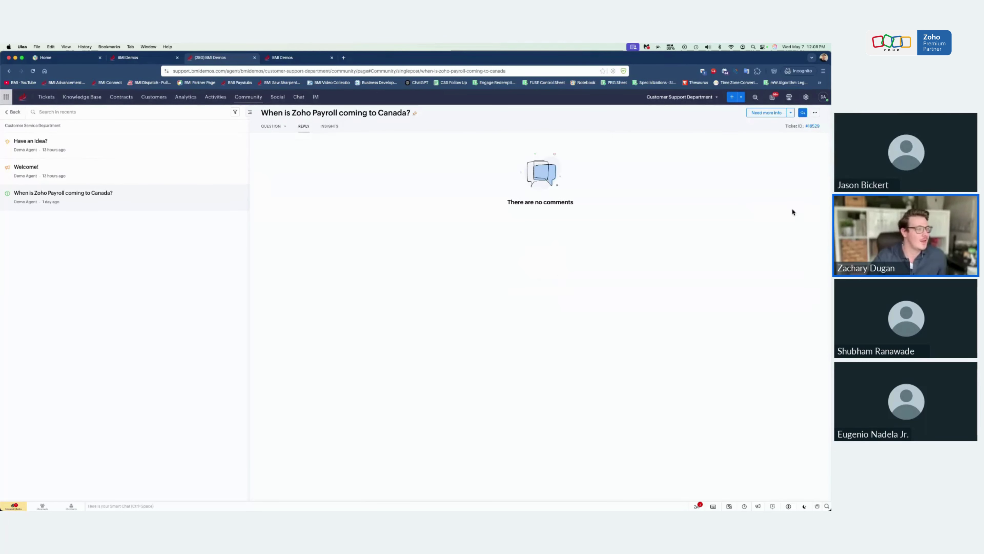
left_click(328, 126)
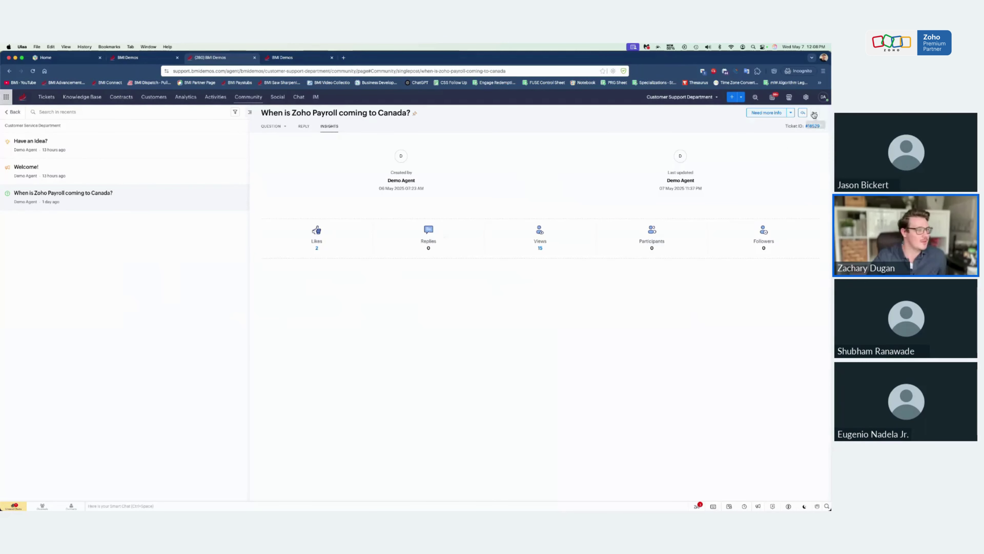
left_click(12, 112)
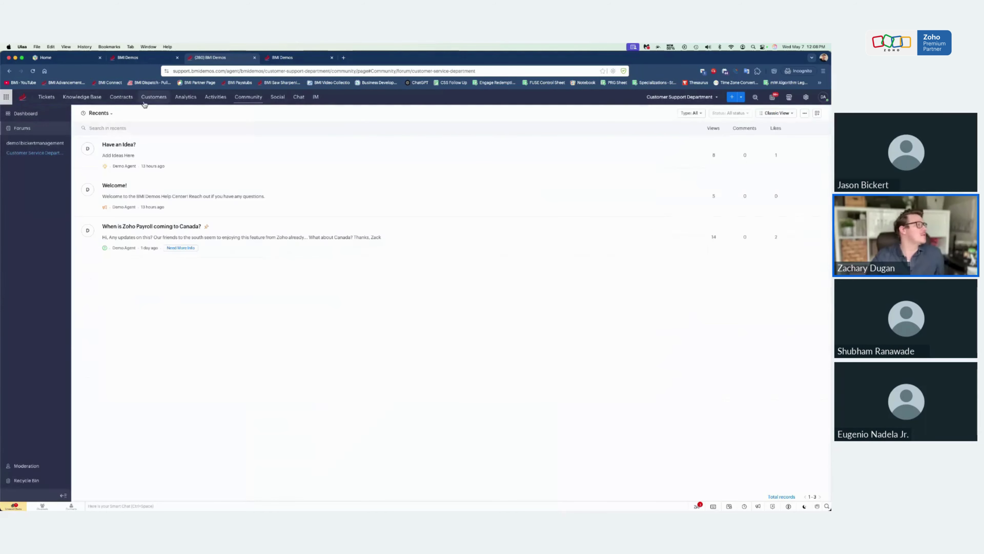
View the knowledge base overview dashboard and its date-range options without changing the range, and return to the community forums
left_click(92, 97)
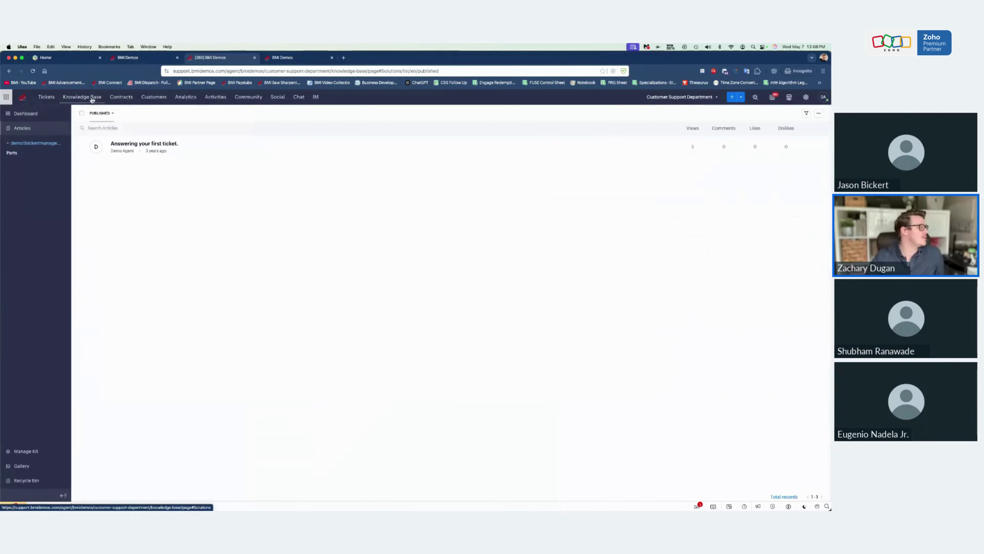
left_click(25, 116)
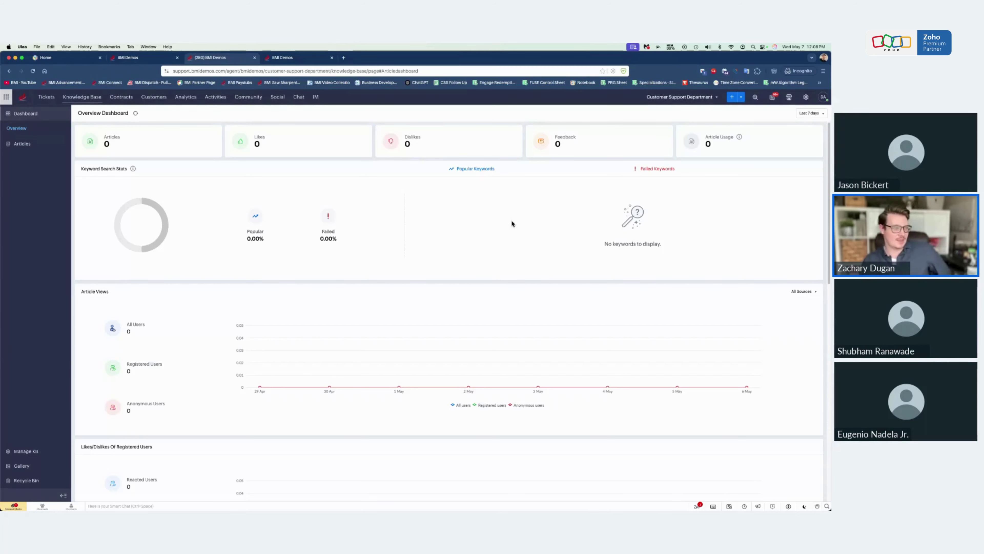
left_click(809, 113)
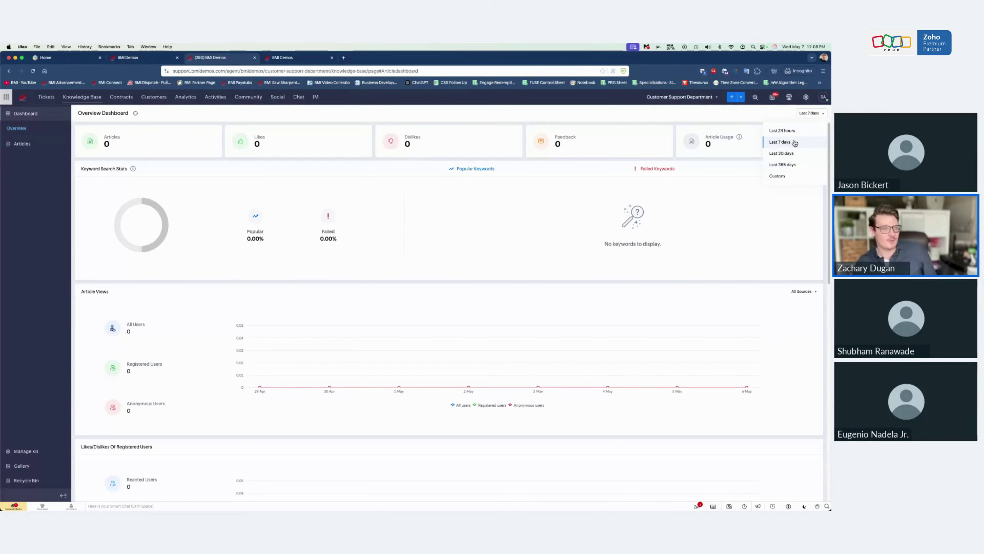
left_click(746, 221)
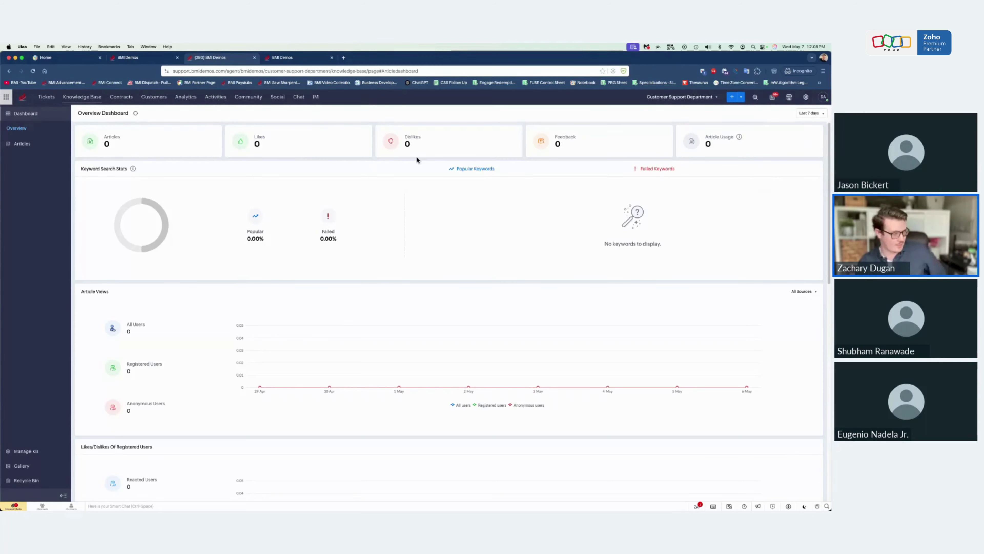
left_click(253, 99)
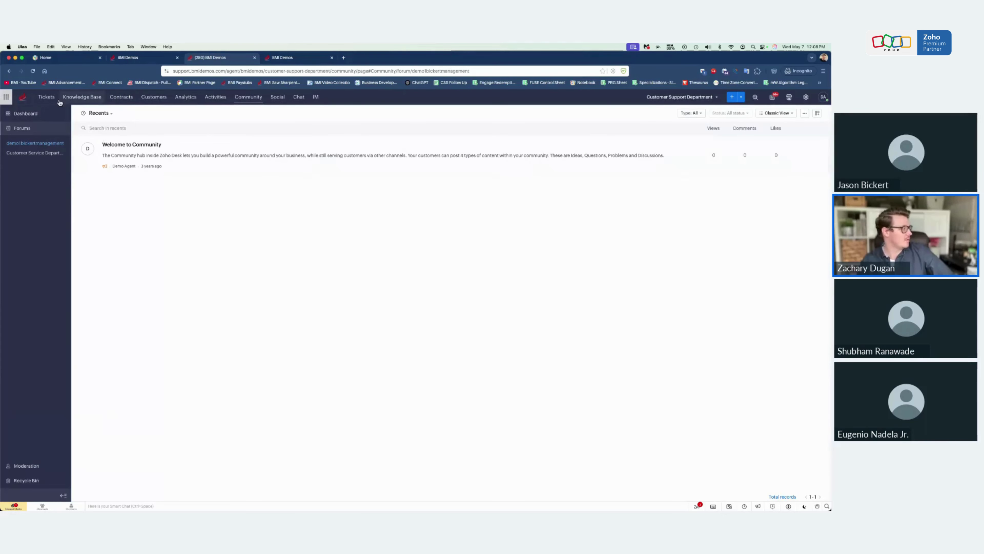
Open the ticket "Can I Share Passwords in Zoho Vault?" and show its Answer Bot
left_click(283, 57)
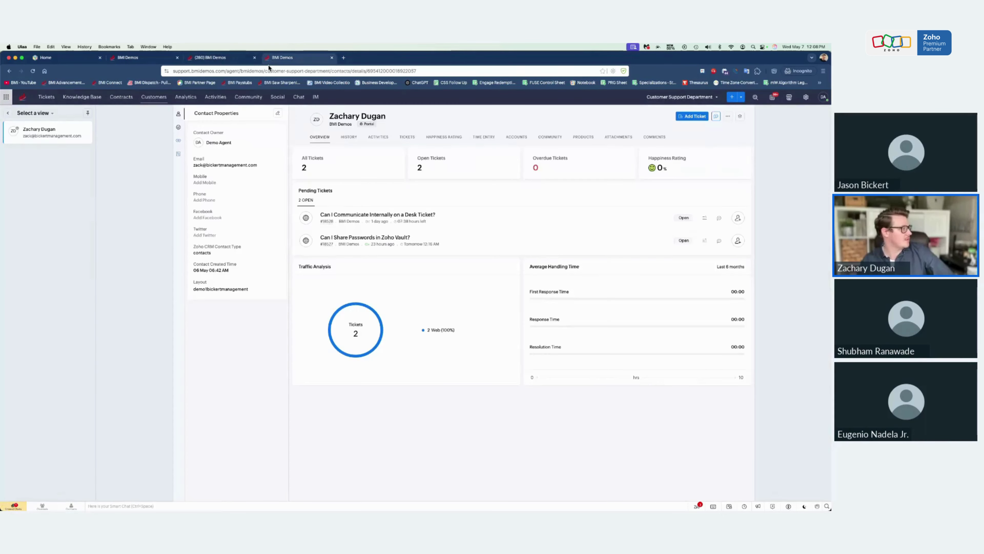
left_click(43, 100)
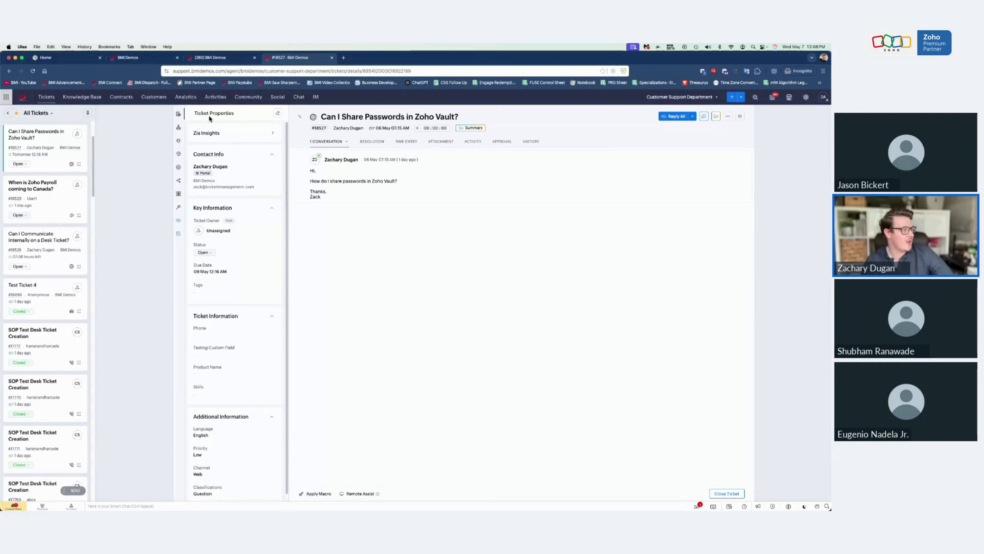
left_click(179, 129)
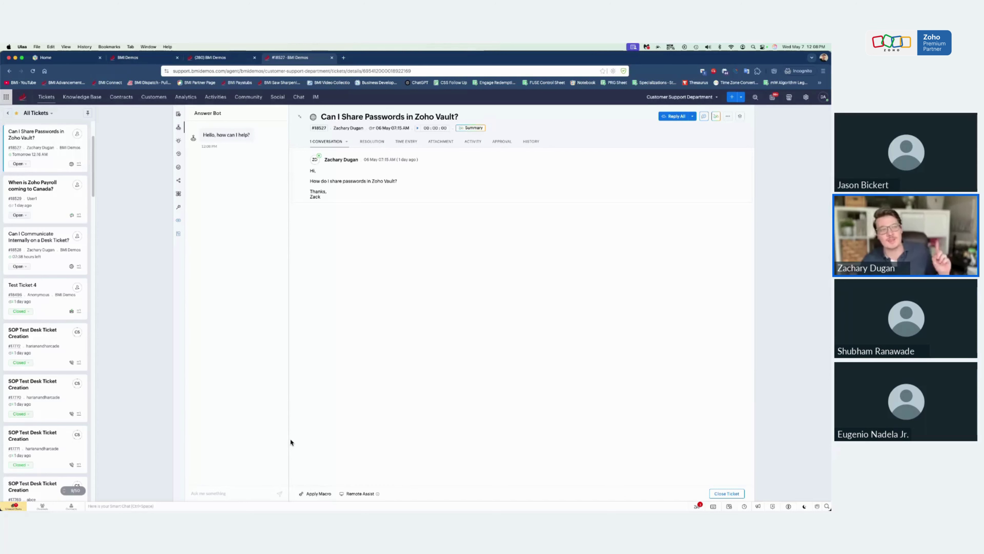
Ask the Answer Bot "how to share credentials in Zoho Vault" and expand its full answer
left_click(225, 491)
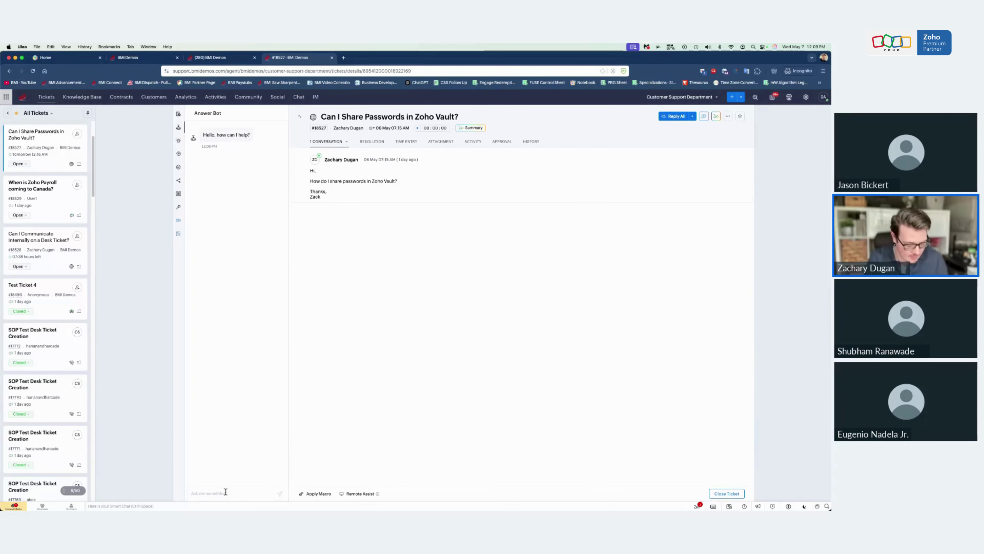
type("how to cha")
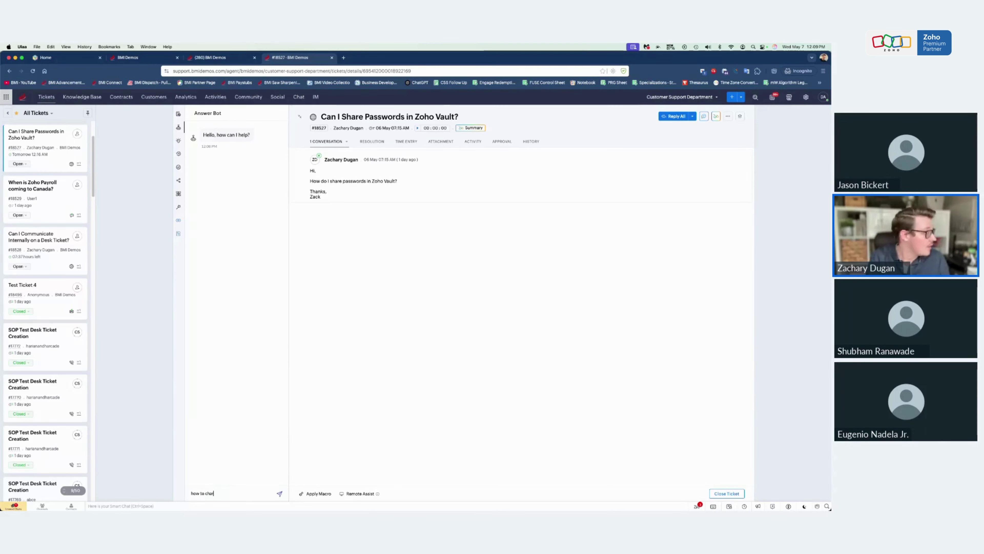
type("re")
key("BackSpace")
key("BackSpace")
key("BackSpace")
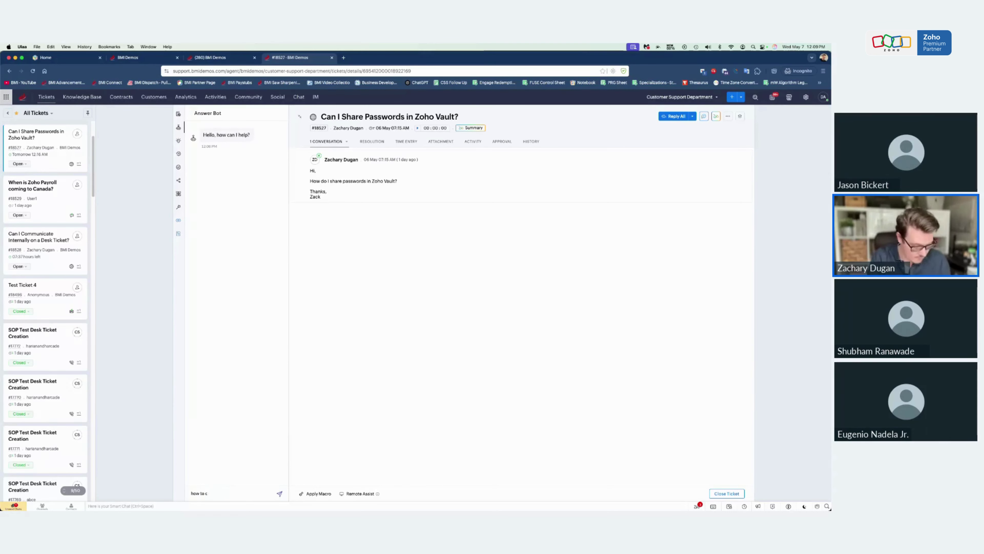
key("BackSpace")
type("share credent")
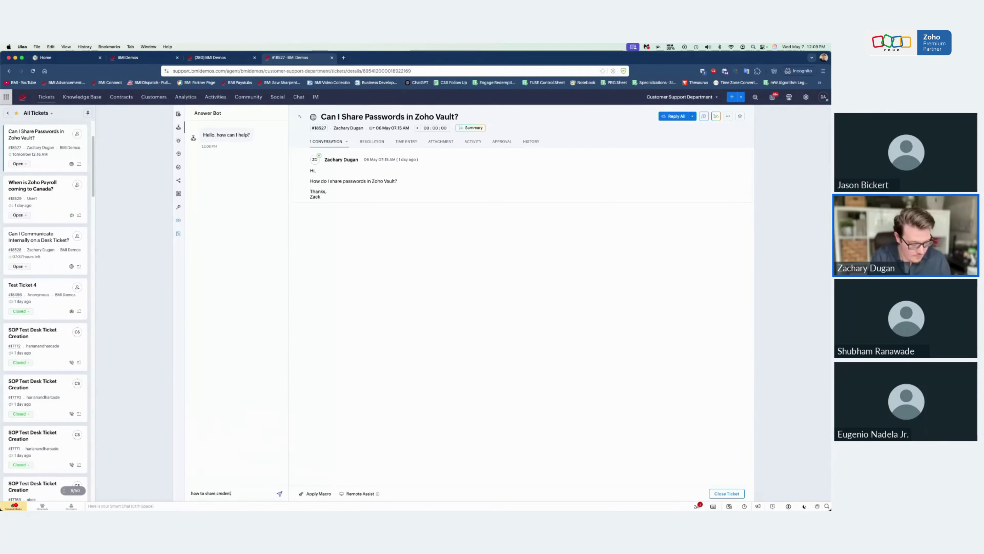
type("ials in Zoh")
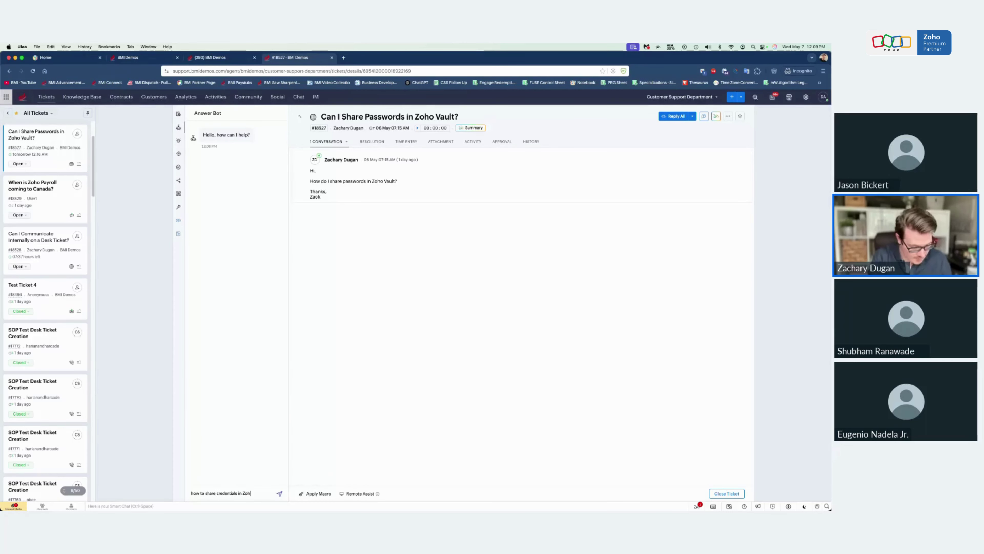
type("o Vault")
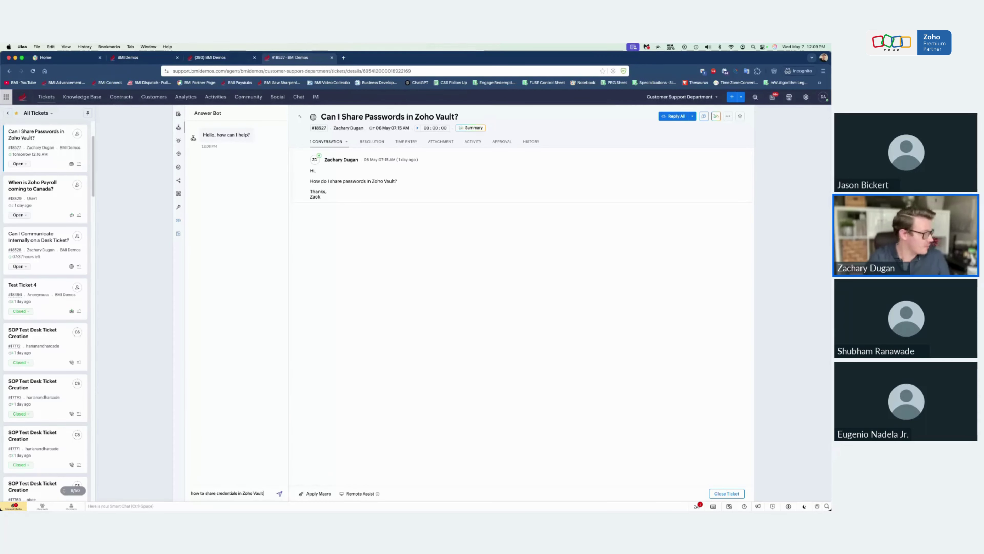
key("Return")
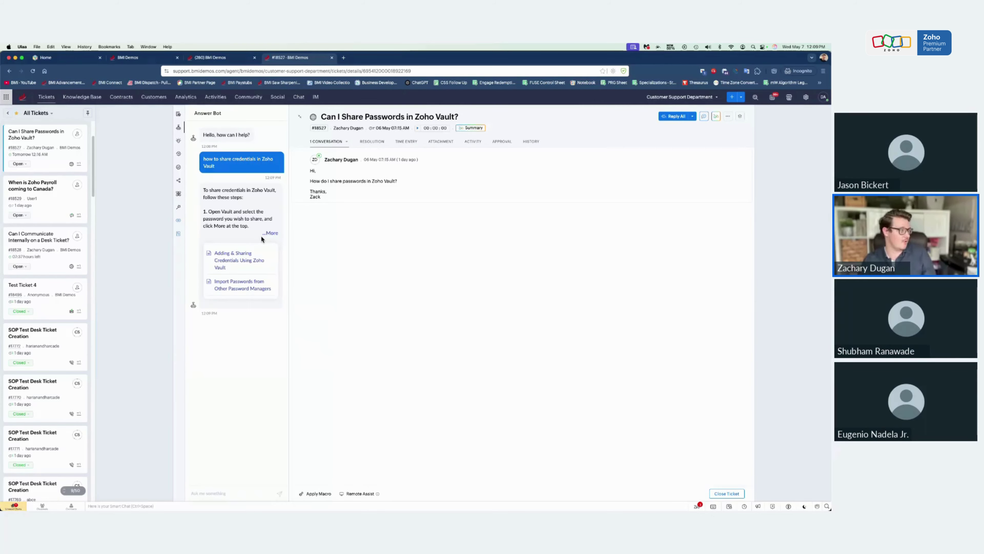
left_click(274, 233)
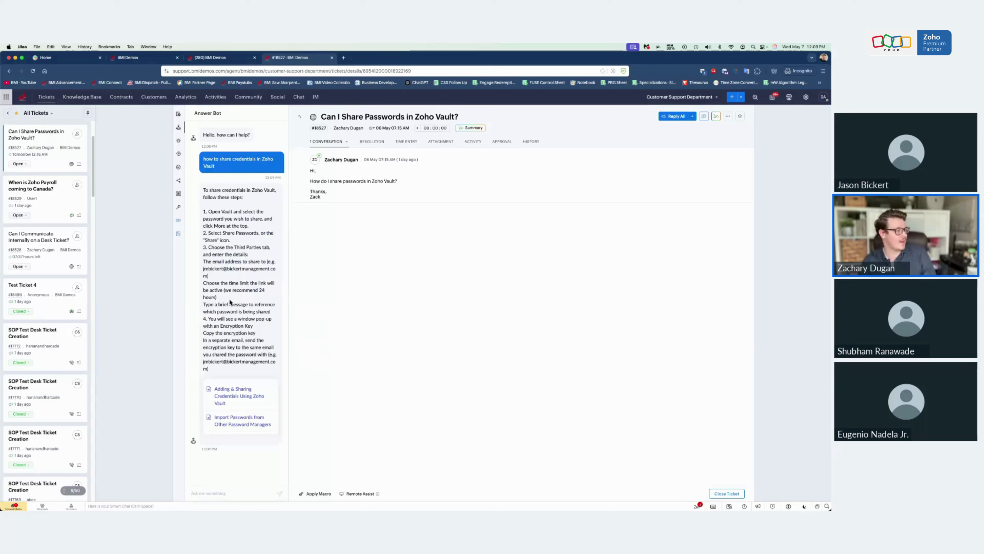
Highlight the bot's answer on sharing credentials and open its source article "Adding & Sharing Credentials Using Zoho Vault"
left_click_drag(204, 190, 269, 370)
left_click(269, 367)
left_click(229, 391)
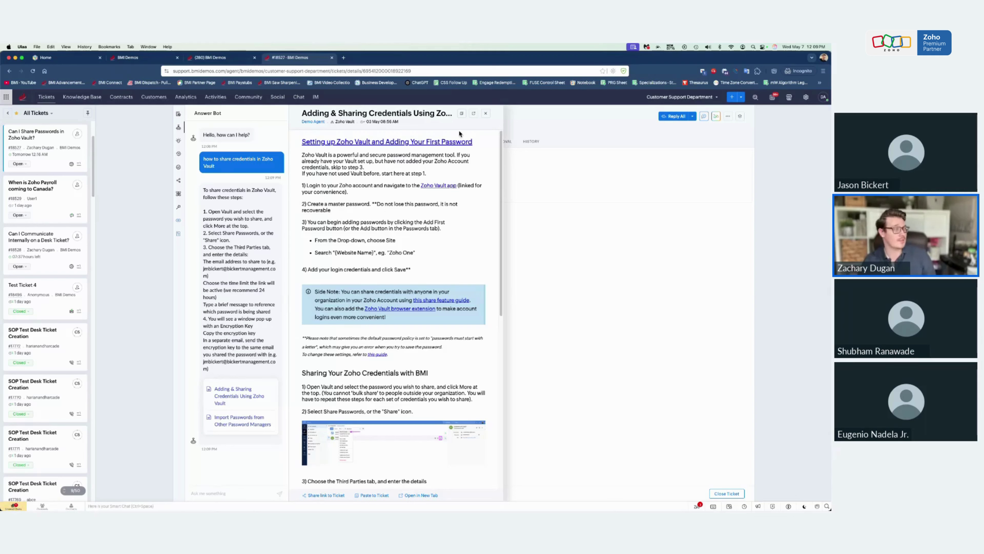
Paste the open article's full content into a ticket reply and discard the reply without sending
left_click(461, 114)
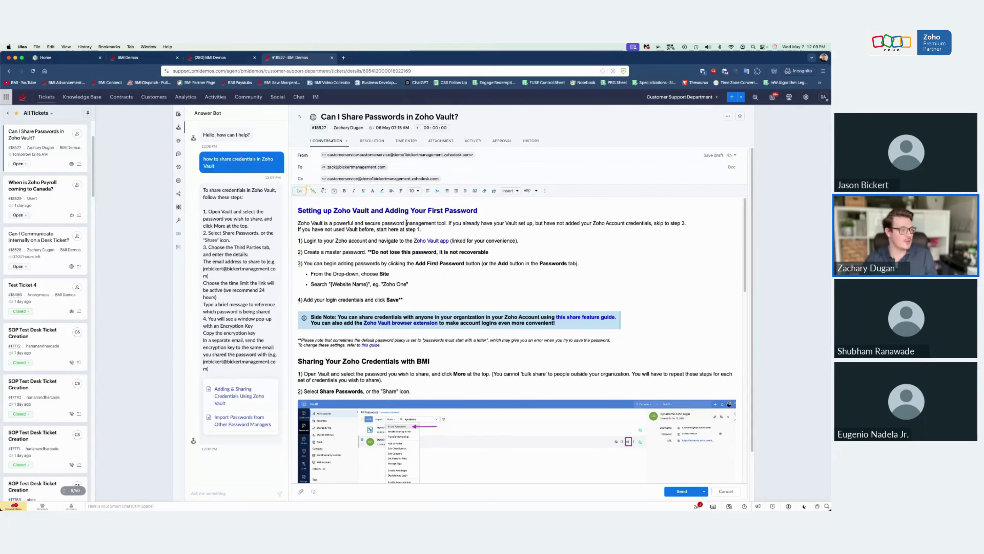
left_click_drag(406, 223, 333, 202)
left_click(336, 201)
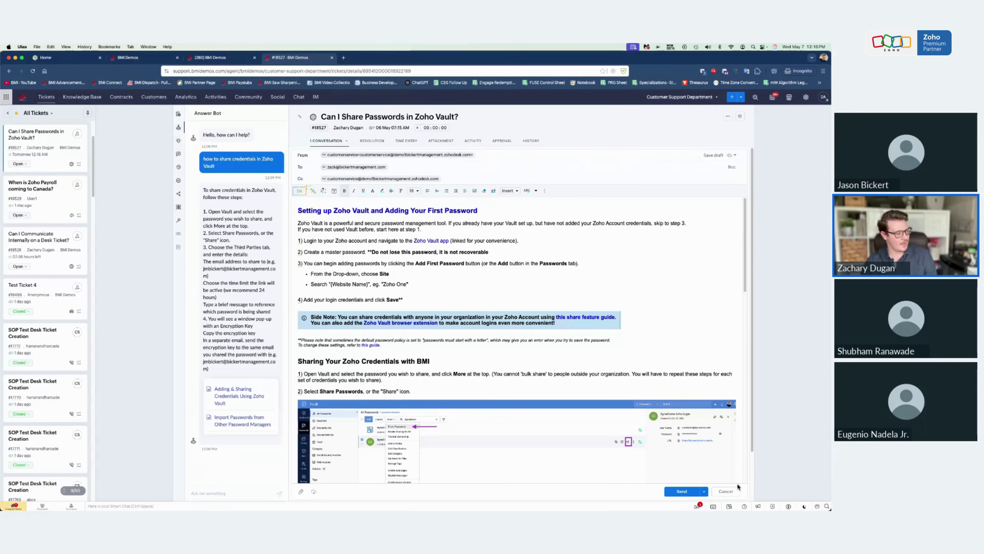
left_click(728, 491)
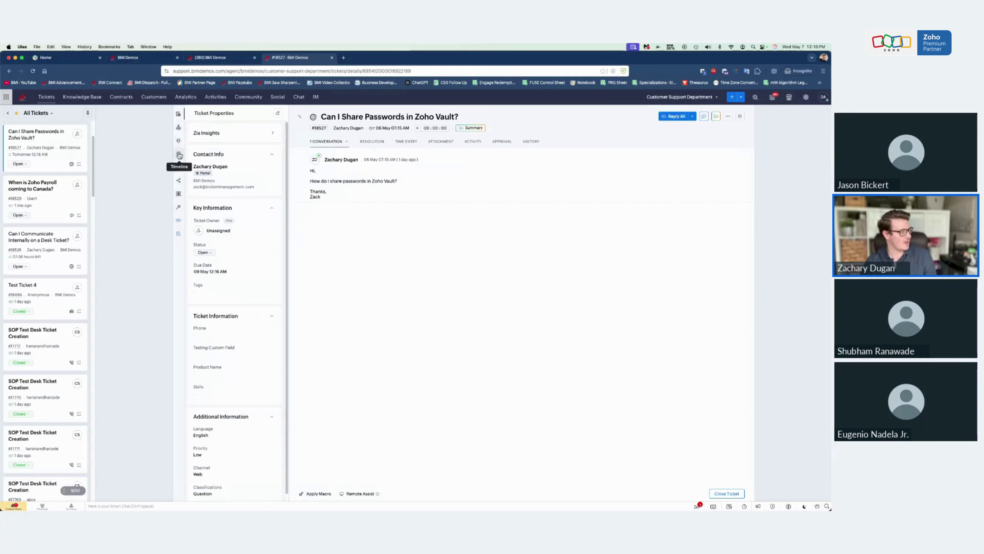
Show the ticket's suggested articles and share the link to "Adding & Sharing Credentials Using Zoho Vault" in a reply
left_click(179, 155)
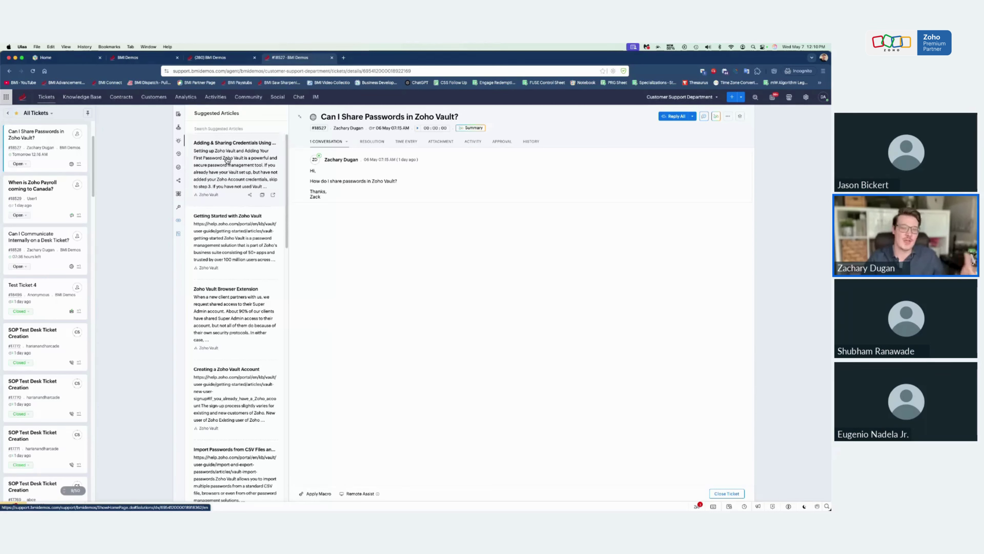
left_click(225, 128)
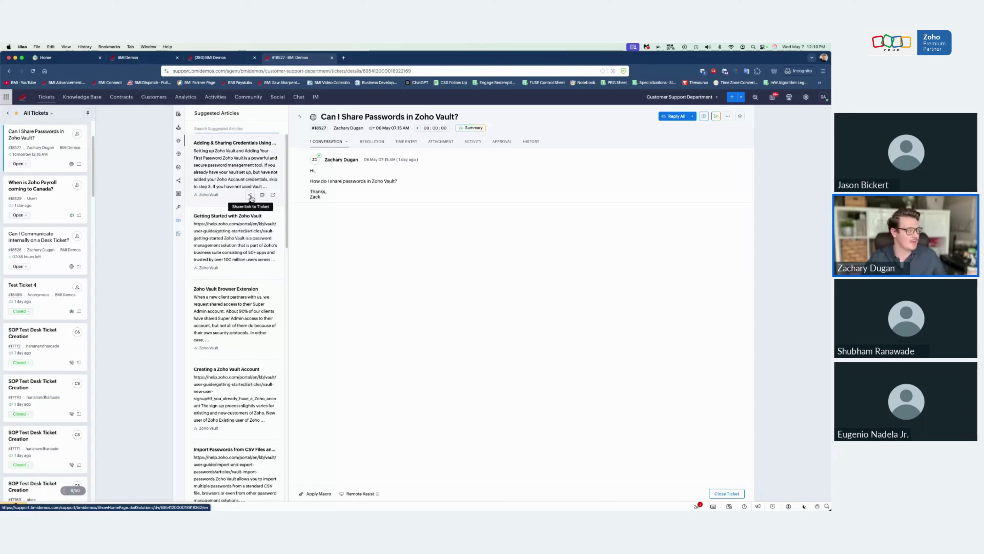
left_click(251, 195)
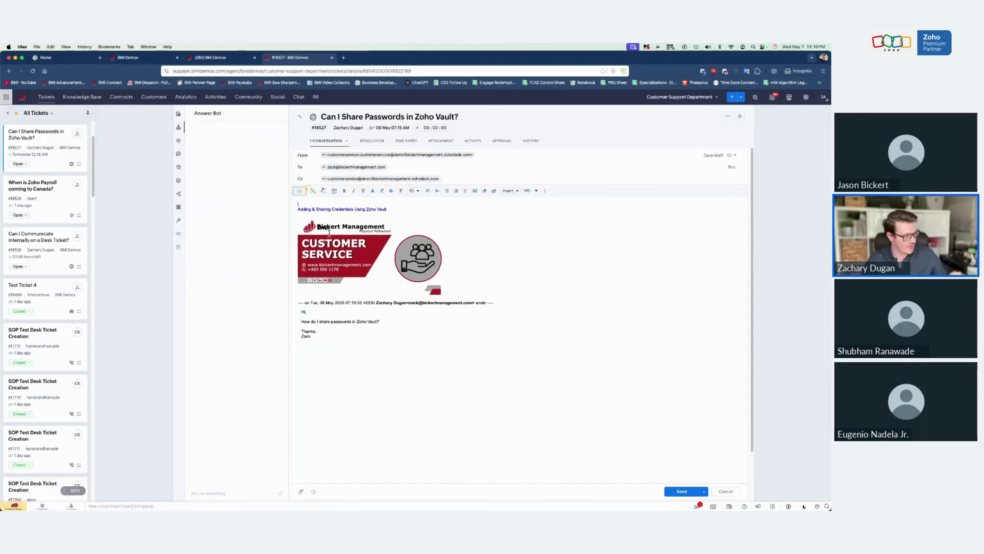
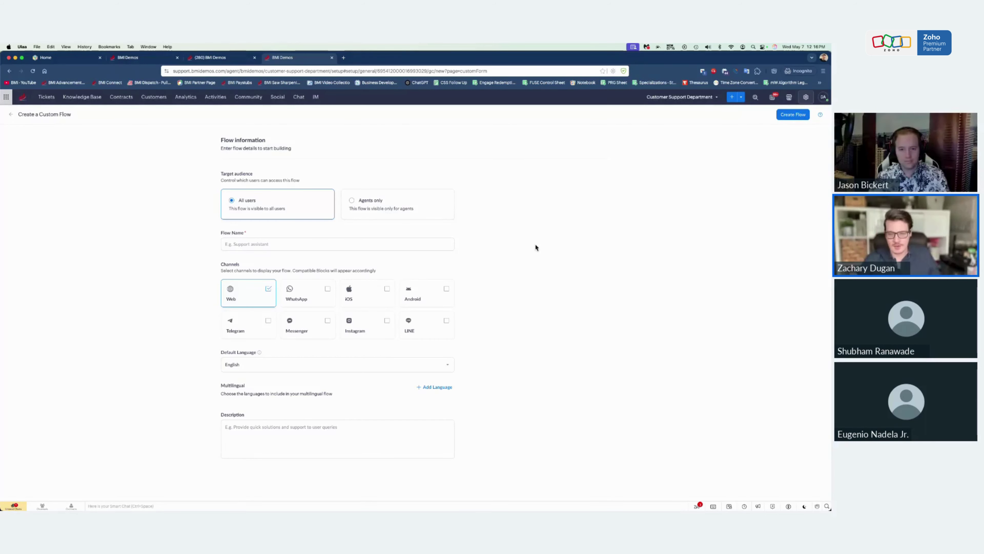
Create a custom flow named "test Flow" for all users on the Web channel, with English as default language
left_click(404, 209)
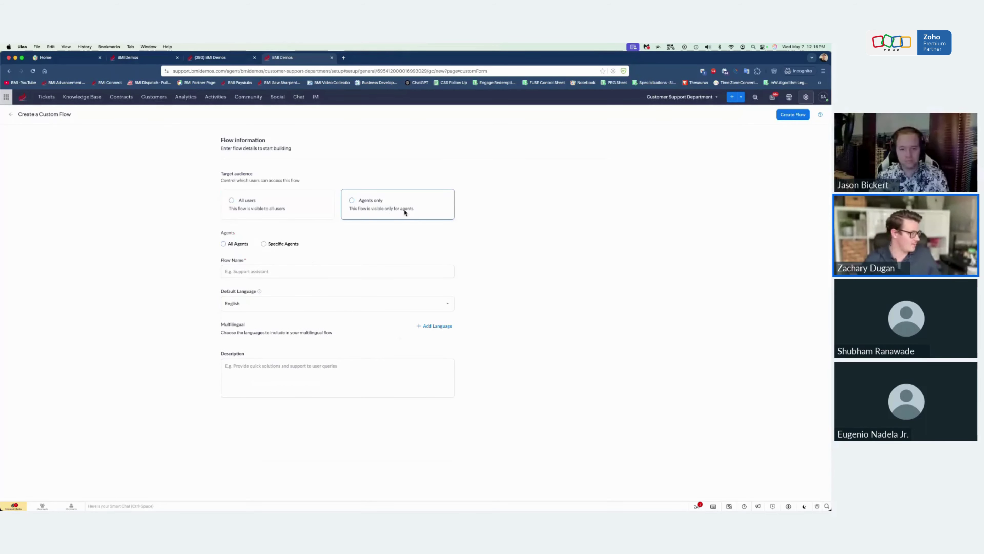
left_click(293, 212)
left_click(791, 115)
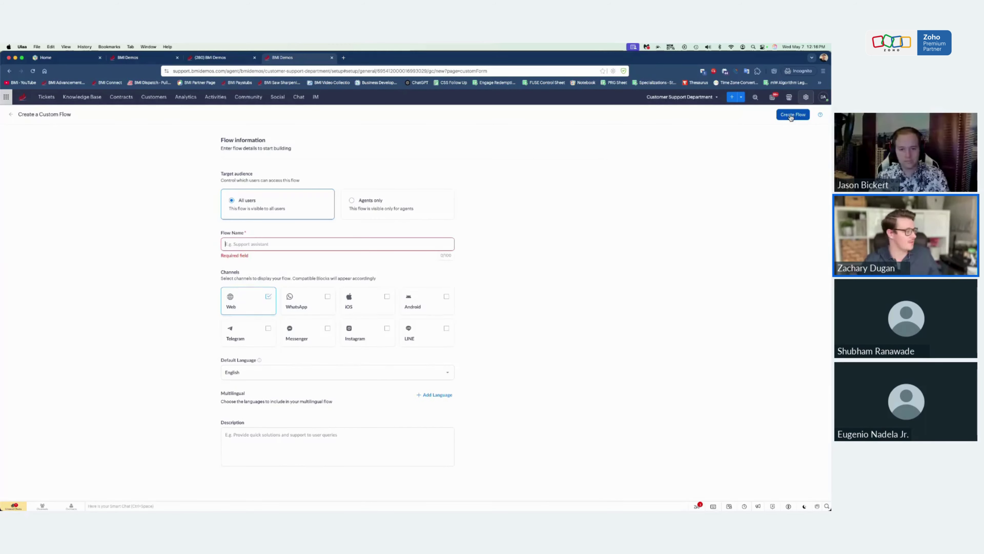
left_click(255, 245)
type("test Flow")
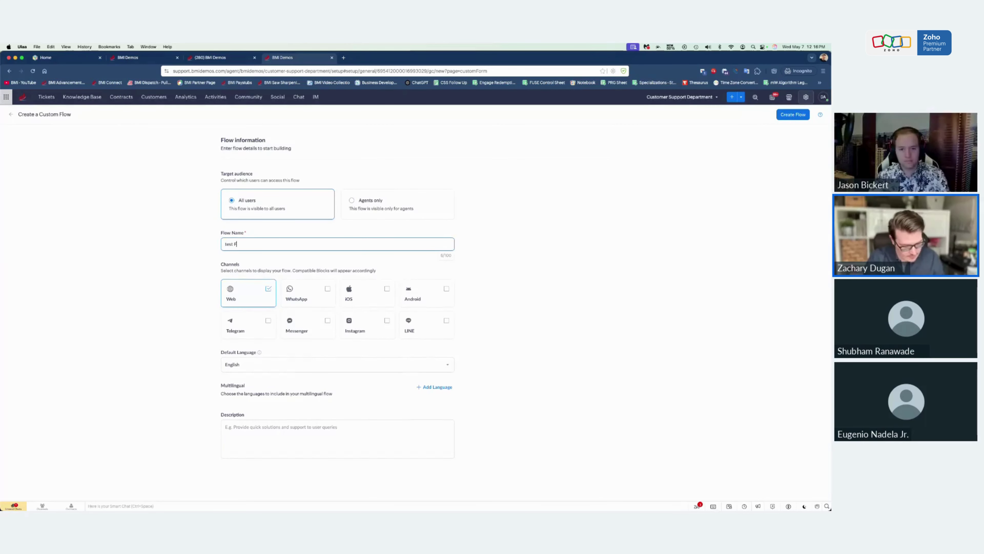
left_click(797, 114)
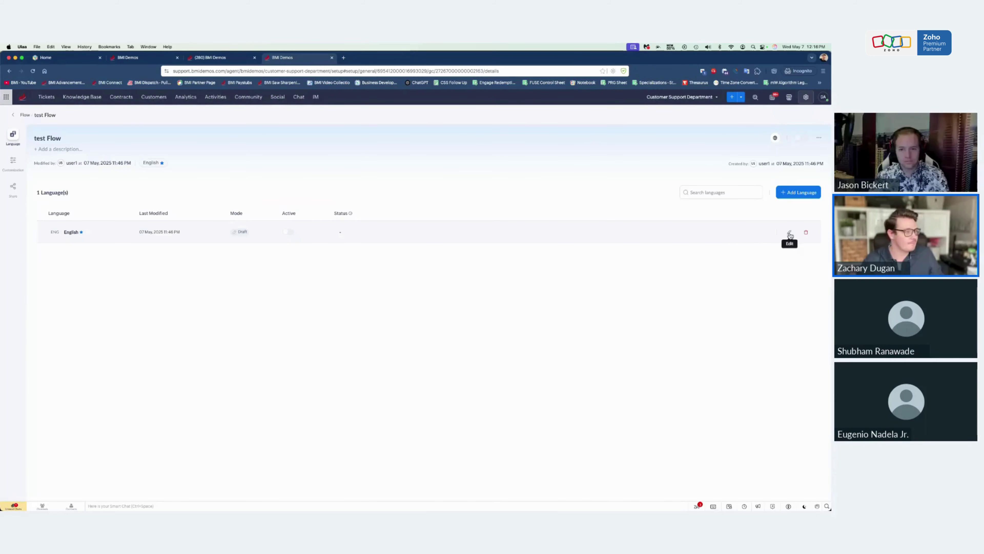
Open the English draft of "test Flow" in the builder and show the blocks available for its first step
left_click(568, 233)
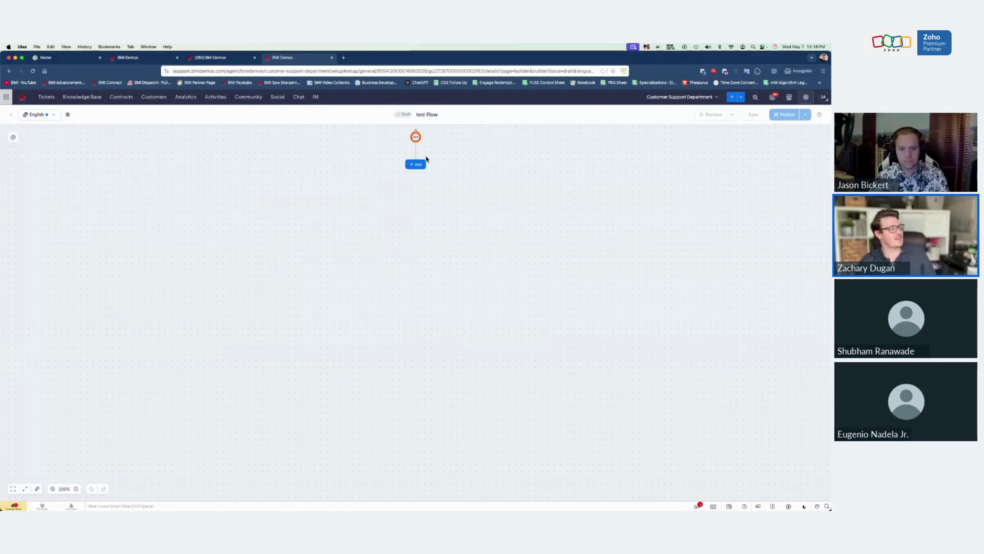
left_click(422, 165)
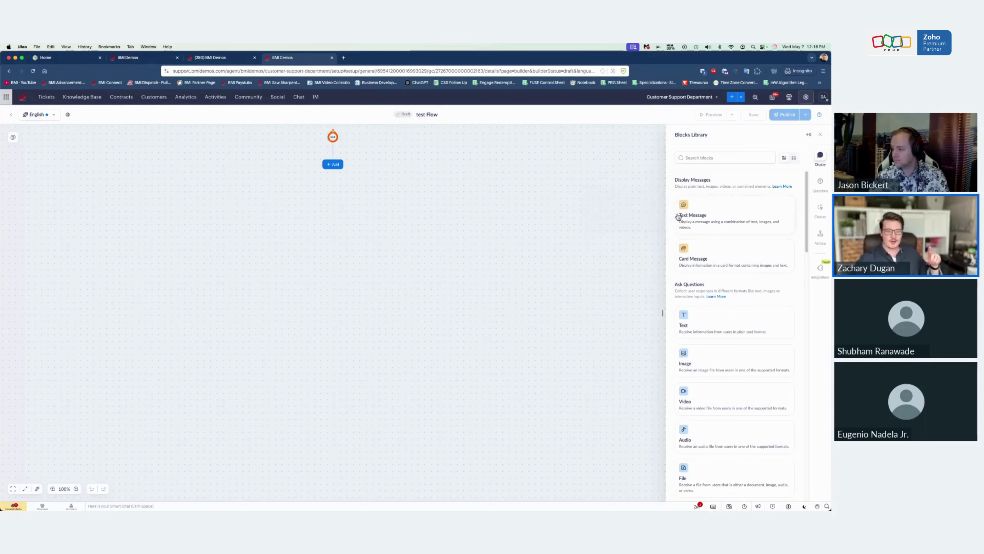
mouse_move(693, 216)
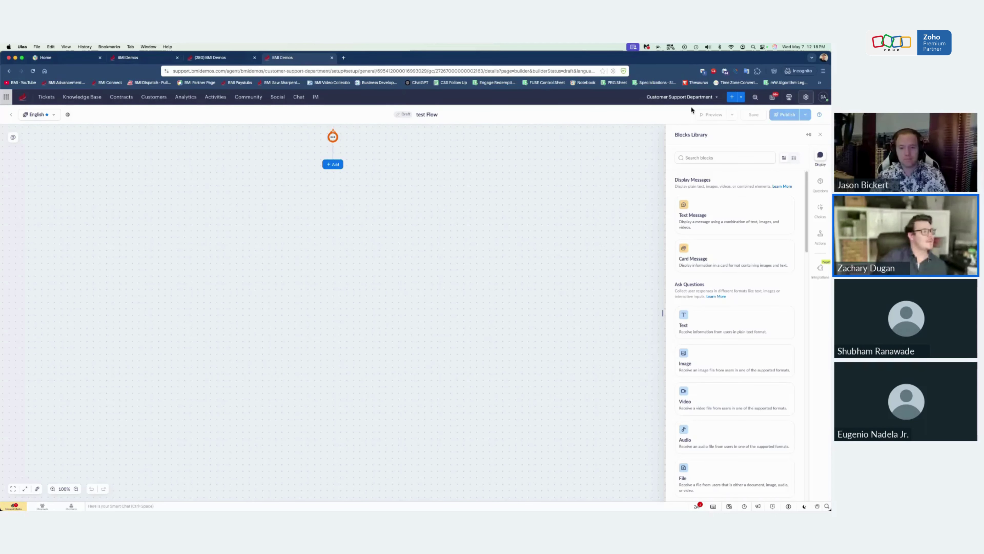
Open the Answer Bot setup, view the BMIDemo Bot's knowledge base articles with their training status, and return to the bot list
left_click(808, 98)
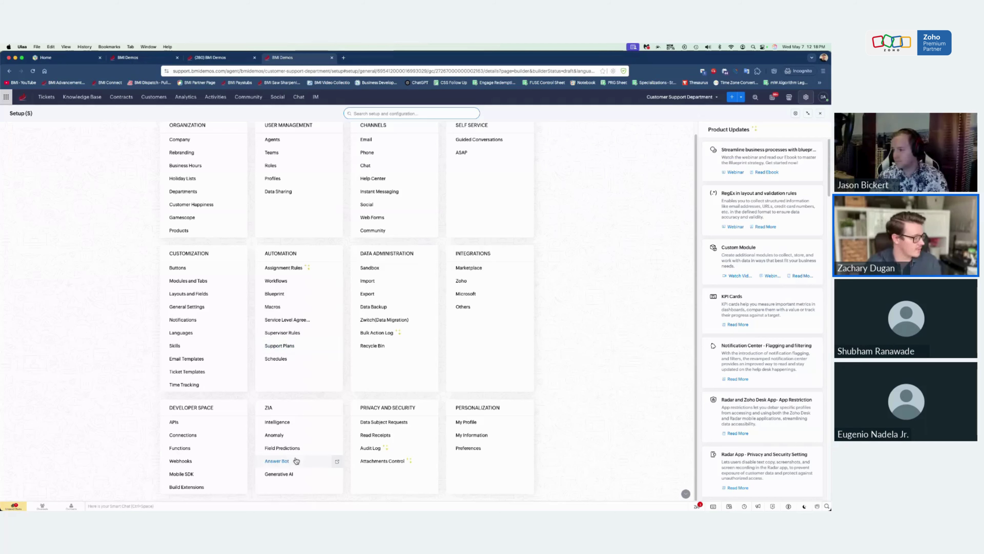
left_click(281, 460)
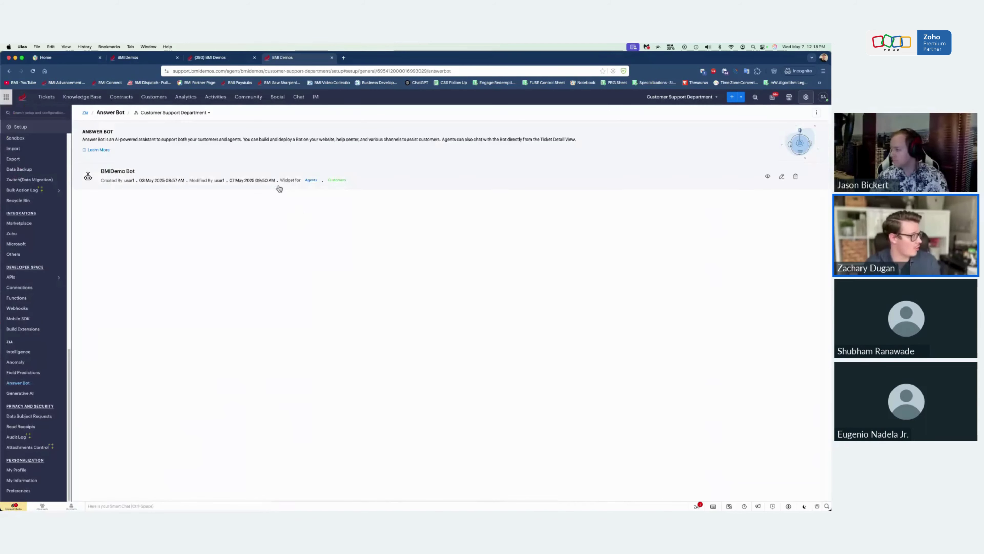
left_click(251, 184)
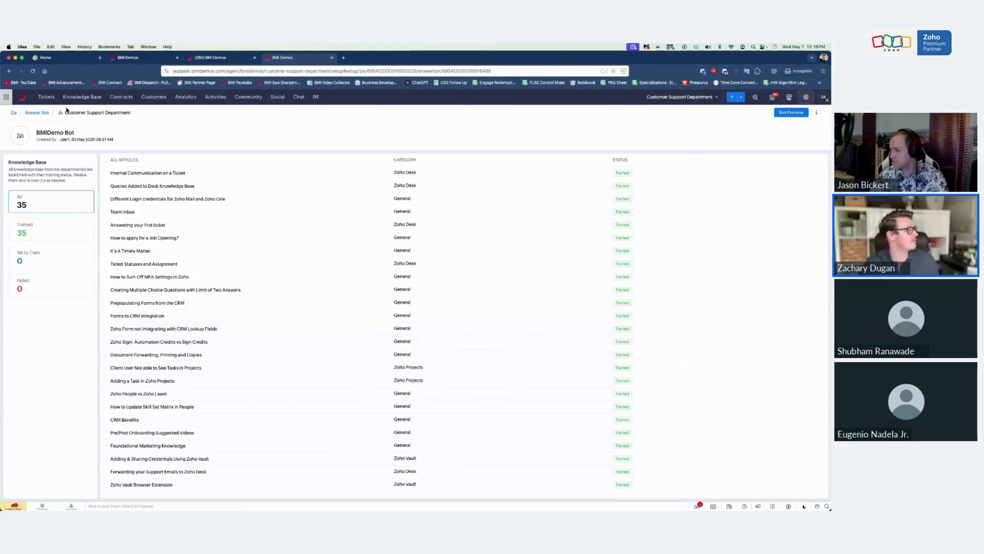
left_click(47, 113)
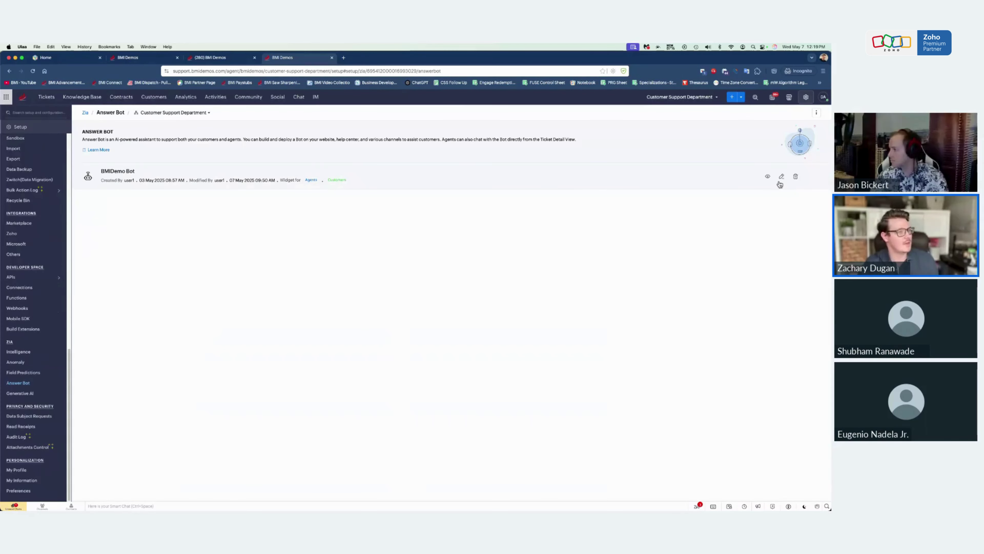
View the BMIDemo Bot's editable settings and the Answer Bot department choices without changing either
left_click(782, 178)
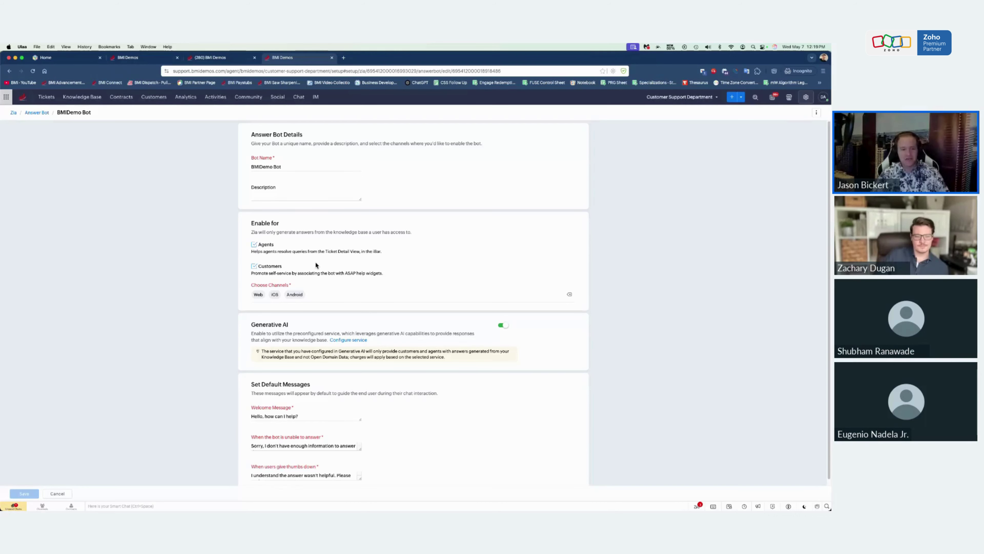
left_click(36, 112)
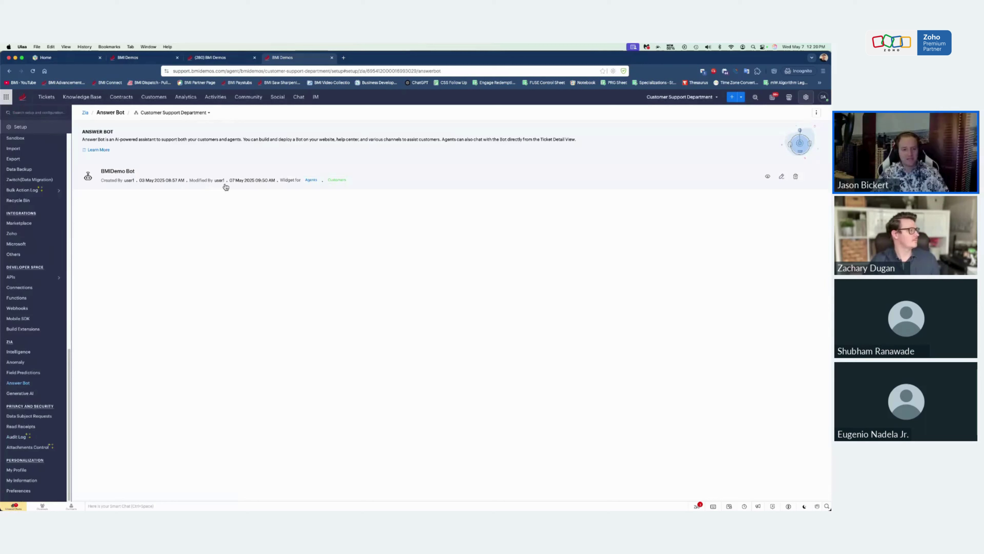
left_click(192, 113)
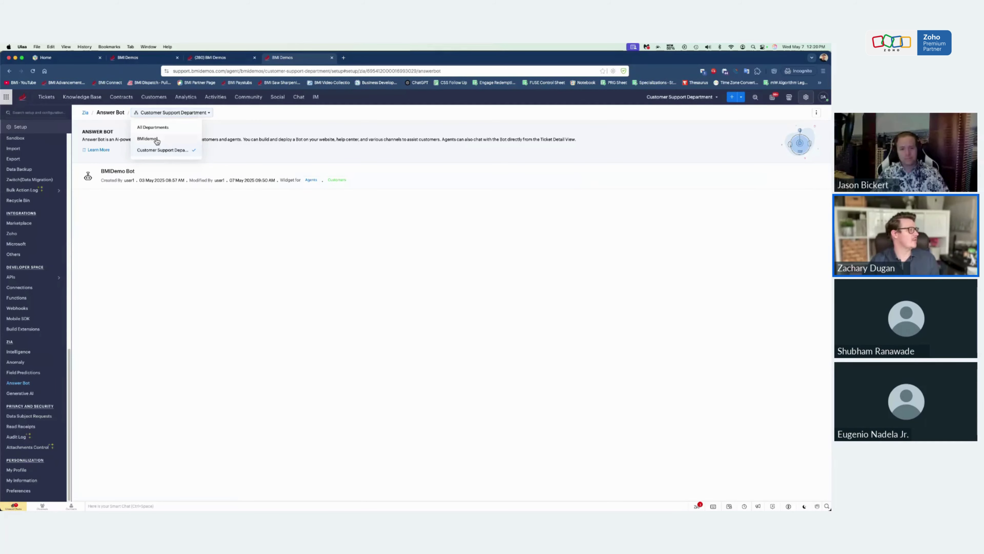
left_click(208, 268)
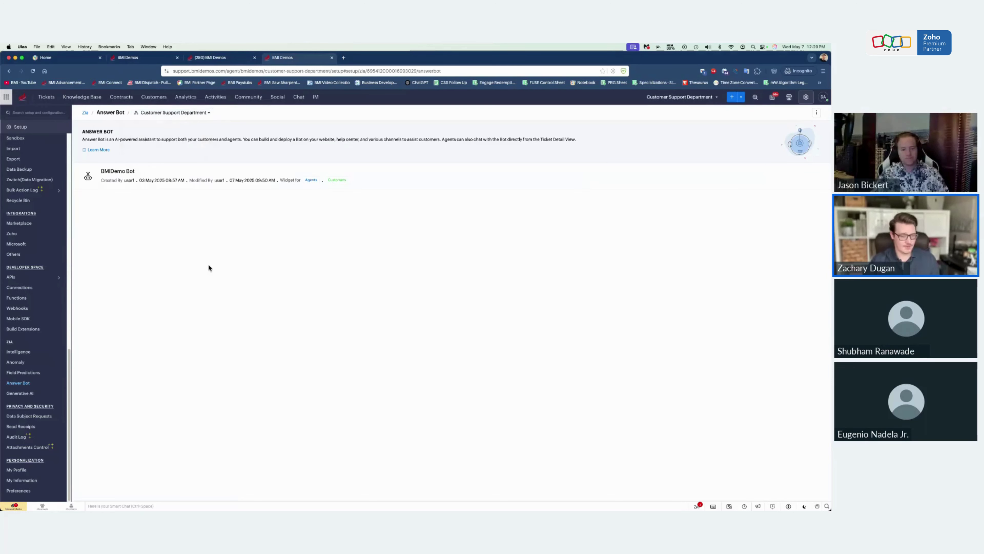